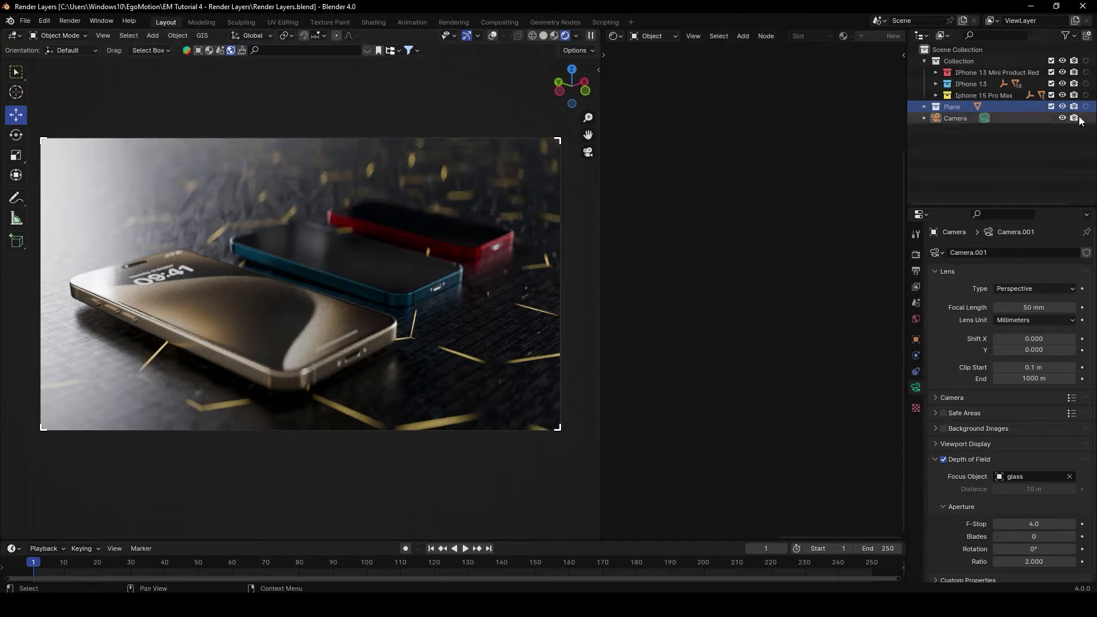
# Step: Hide and show the Iphone 15 Pro Max, IPhone 13 and IPhone 13 Mini Product Red collections one by one to check their contents
pyautogui.click(982, 71)
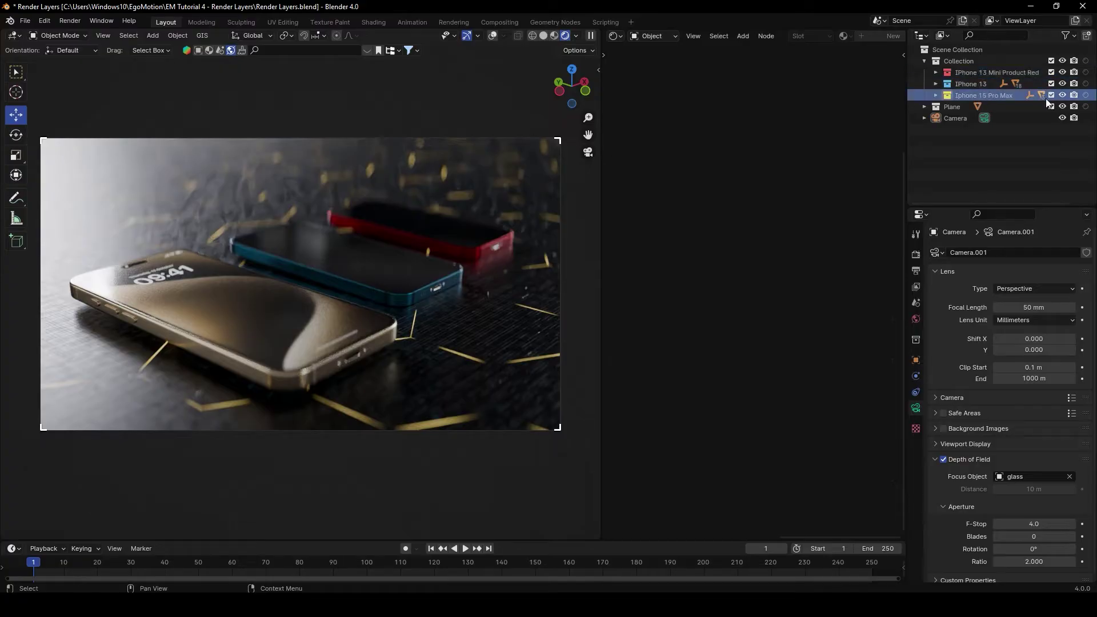
pyautogui.click(1062, 95)
pyautogui.click(1062, 95)
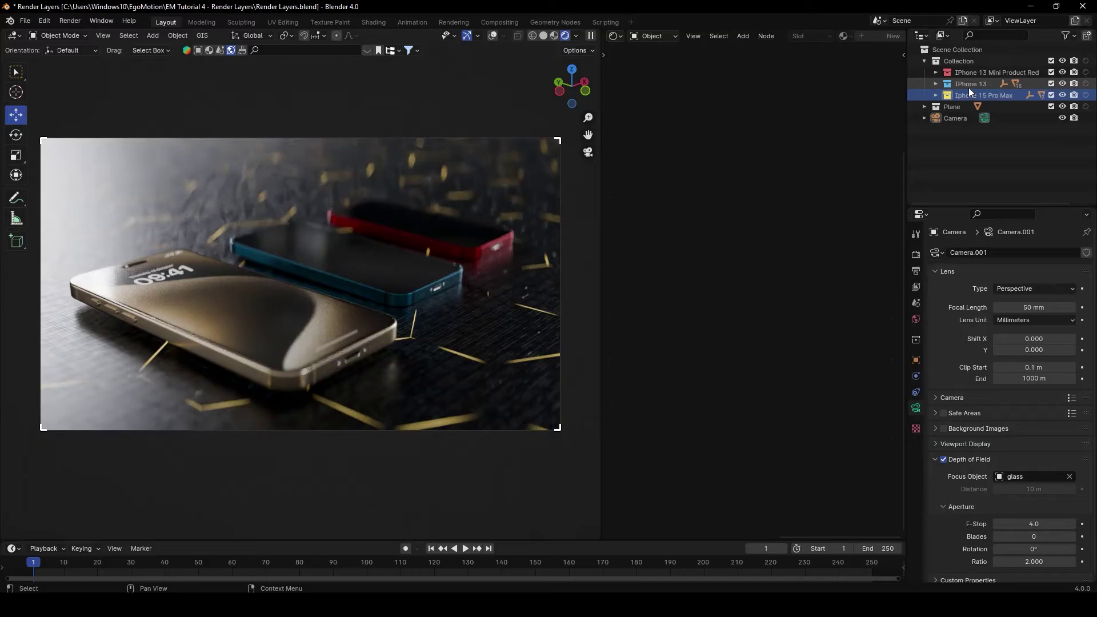
pyautogui.click(1062, 83)
pyautogui.click(1062, 83)
pyautogui.click(1063, 72)
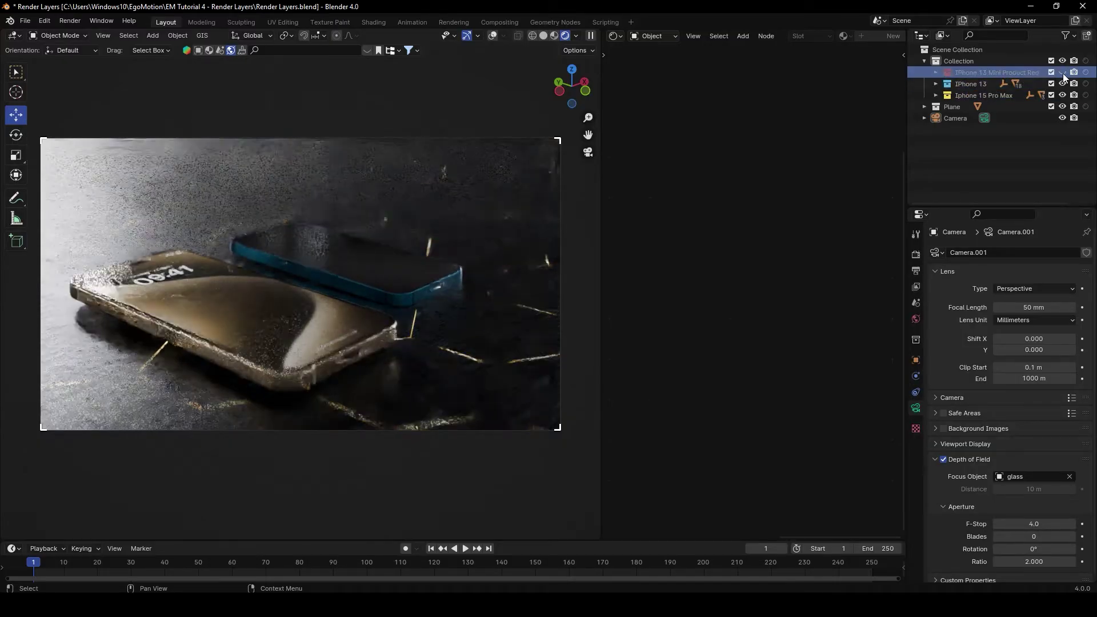
pyautogui.click(1063, 72)
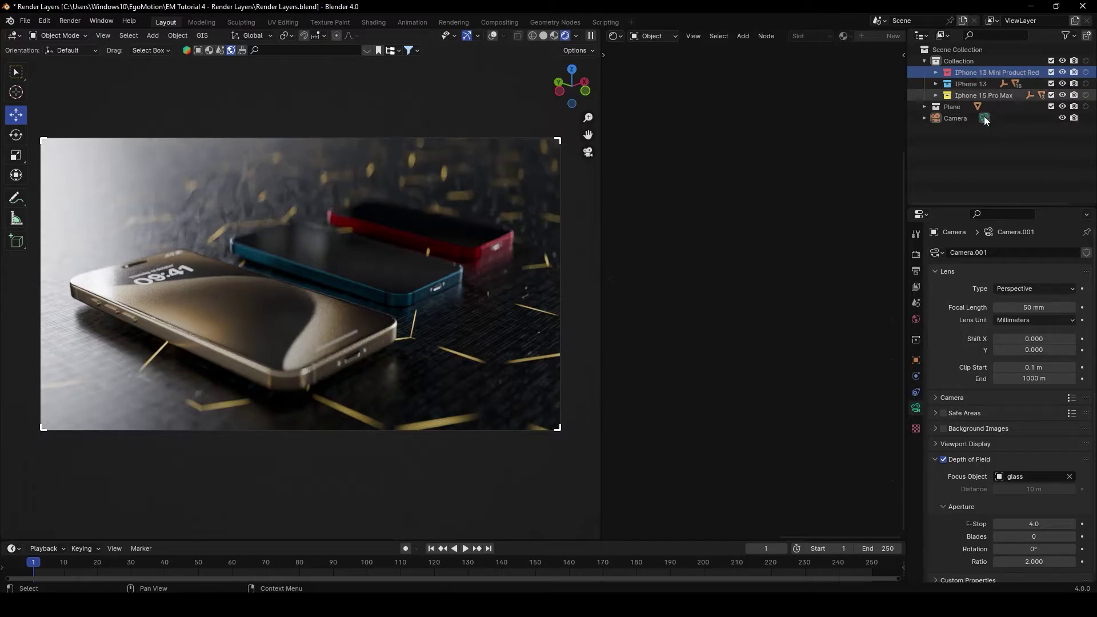
# Step: Hide the Plane collection and show it again to check what it contributes to the scene
pyautogui.click(957, 108)
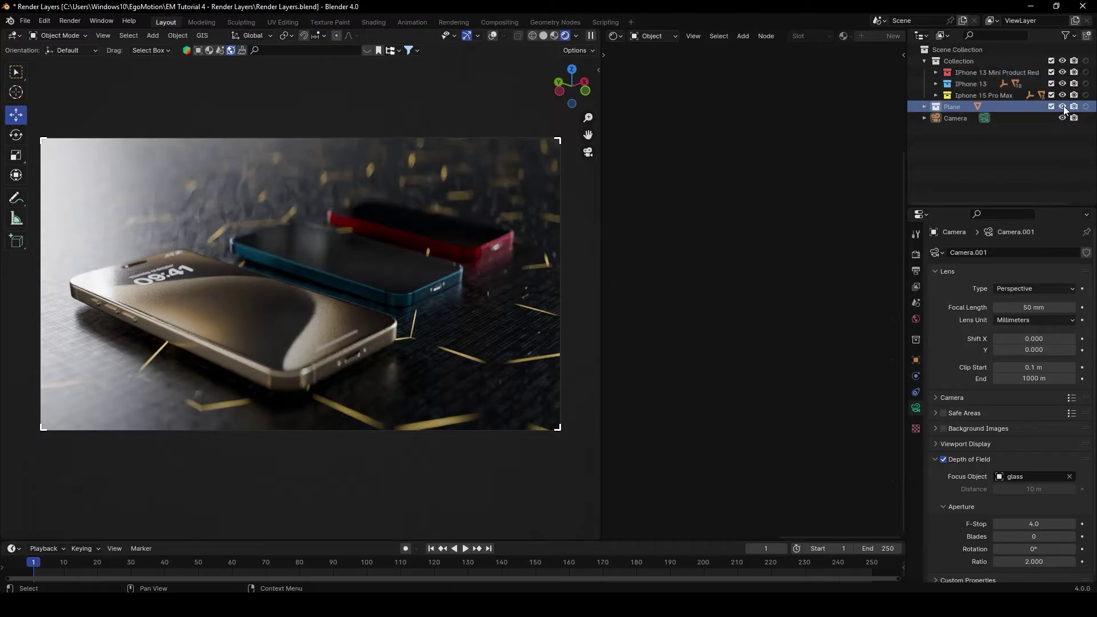
pyautogui.click(1062, 106)
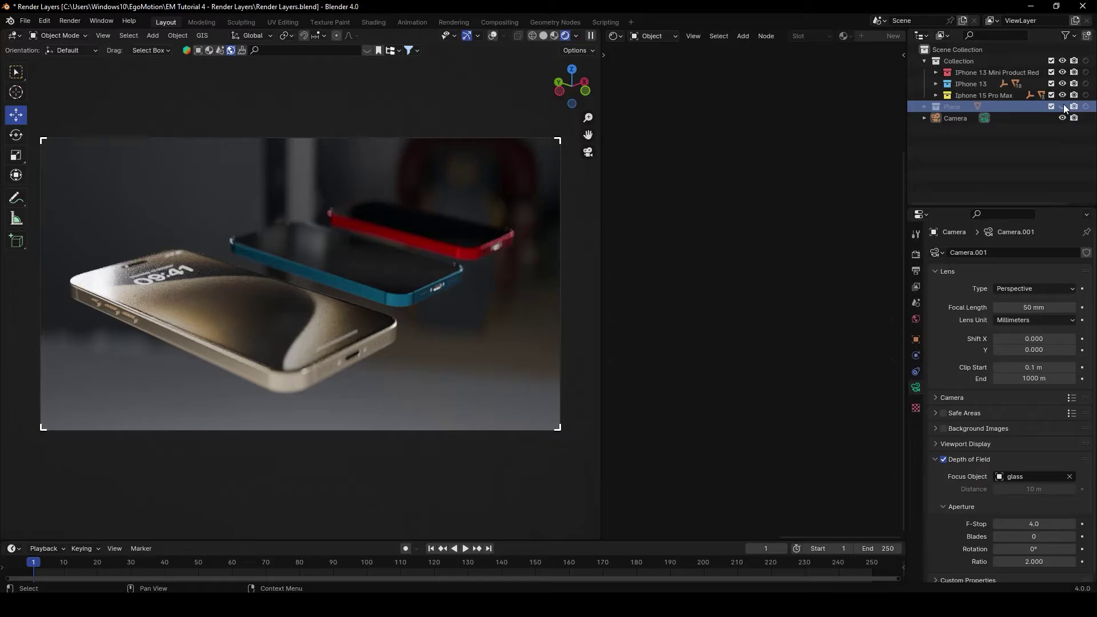
pyautogui.click(1063, 106)
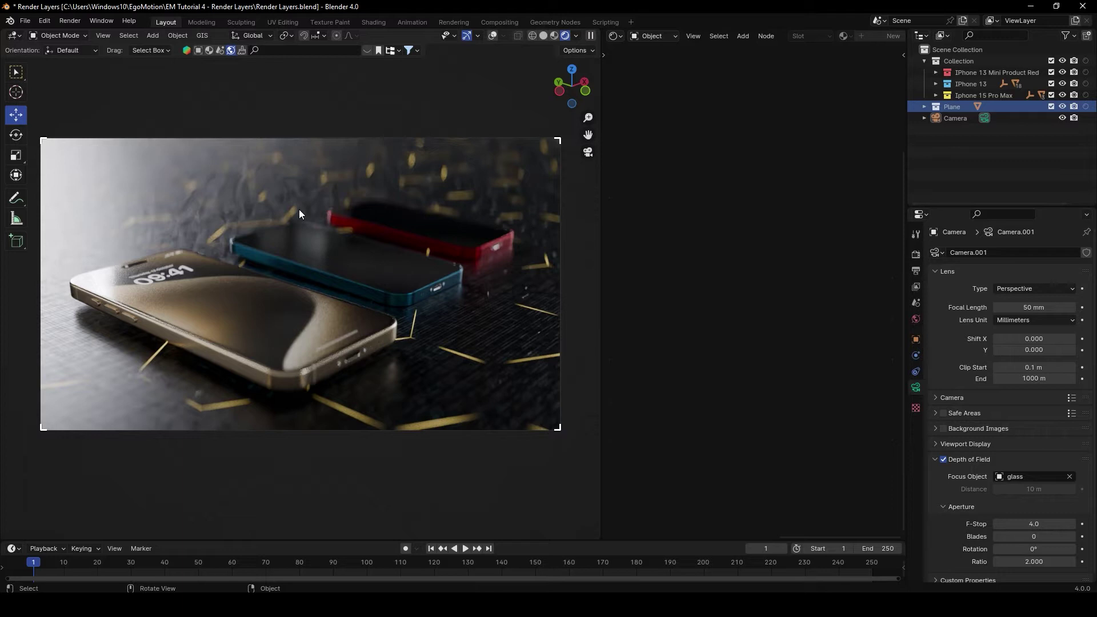
pyautogui.click(994, 169)
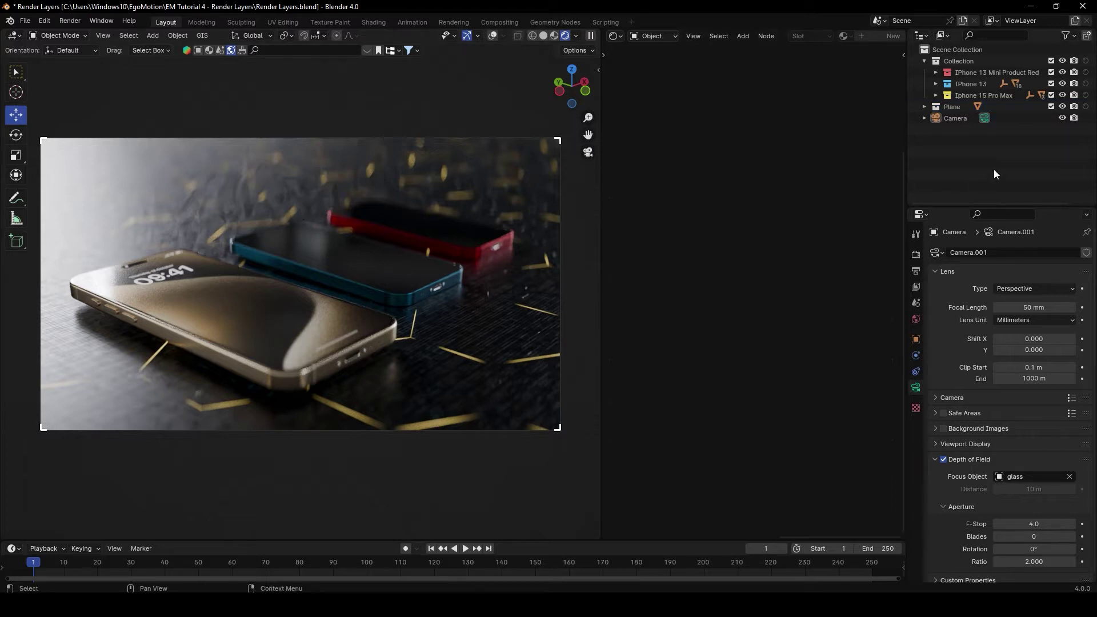
# Step: Rename the view layer to Gold Iphone and exclude the Plane collection from it
pyautogui.doubleClick(1041, 21)
pyautogui.write('Gold Iphone')
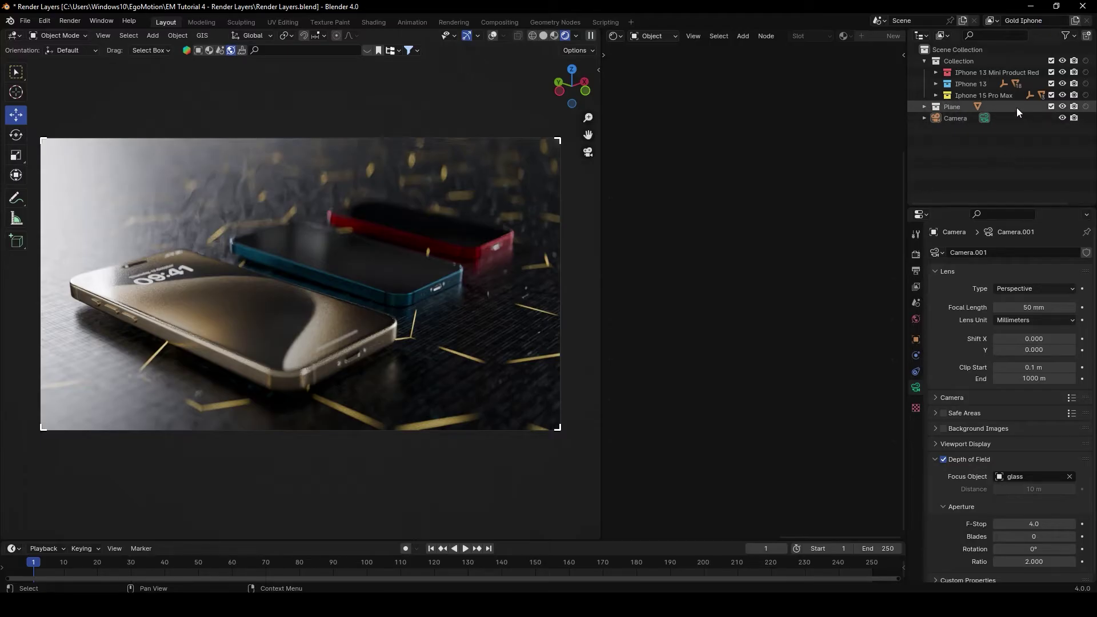
pyautogui.click(1051, 107)
# Step: Enable the transparent film background in the scene's render settings
pyautogui.click(916, 254)
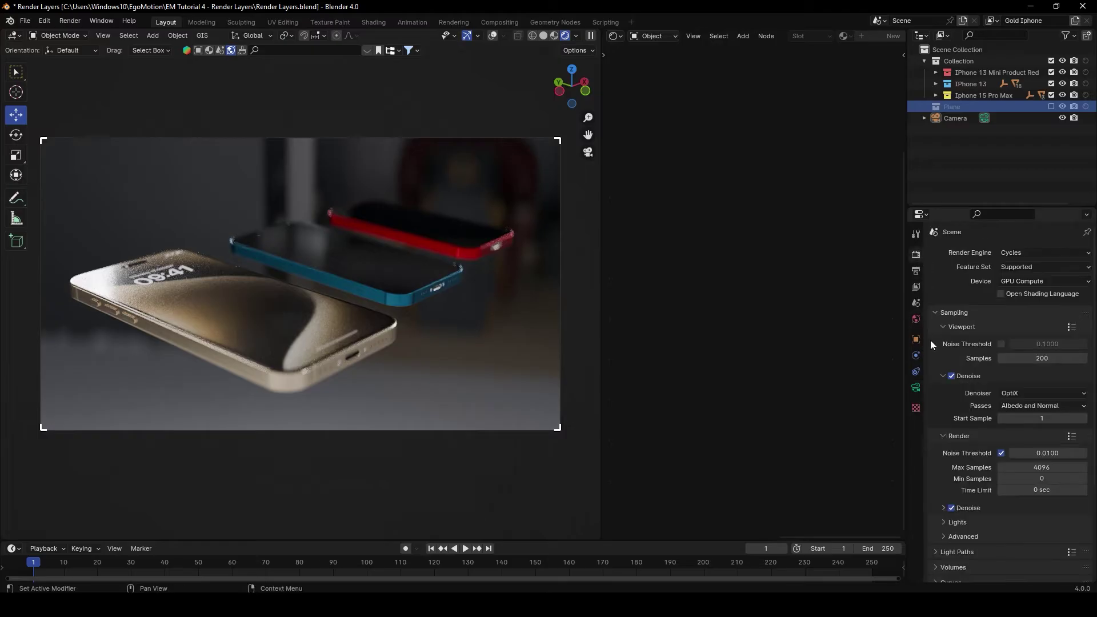
pyautogui.scroll(-5, 947, 358)
pyautogui.click(935, 497)
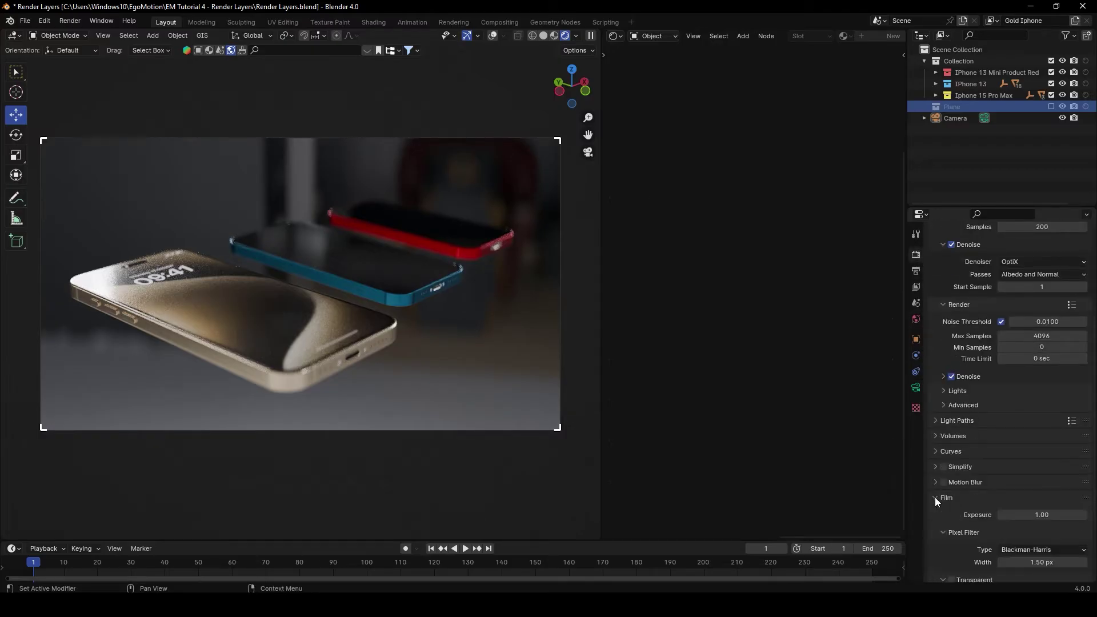
pyautogui.scroll(-5, 1006, 409)
pyautogui.click(951, 465)
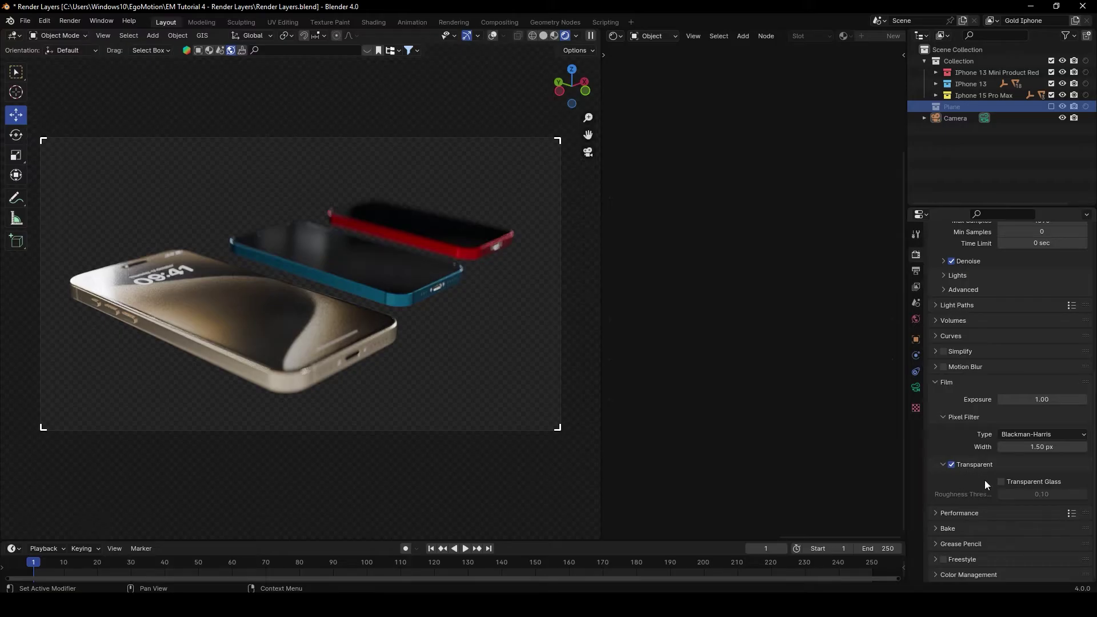
# Step: Exclude the IPhone 13 and IPhone 13 Mini Product Red collections from the Gold Iphone view layer
pyautogui.click(978, 96)
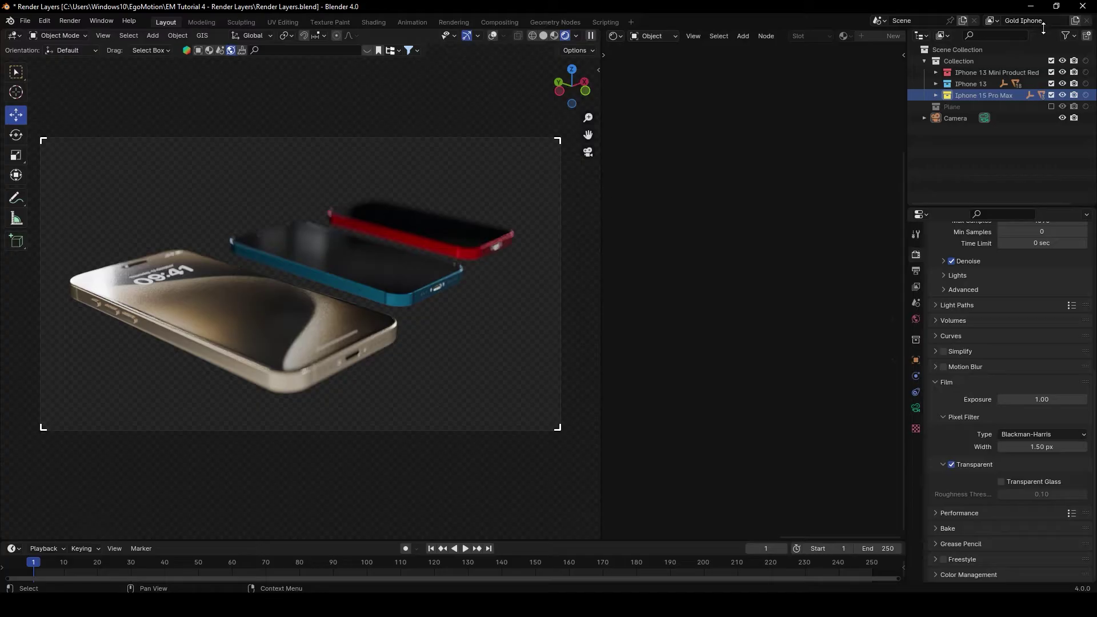
pyautogui.click(983, 84)
pyautogui.click(1051, 84)
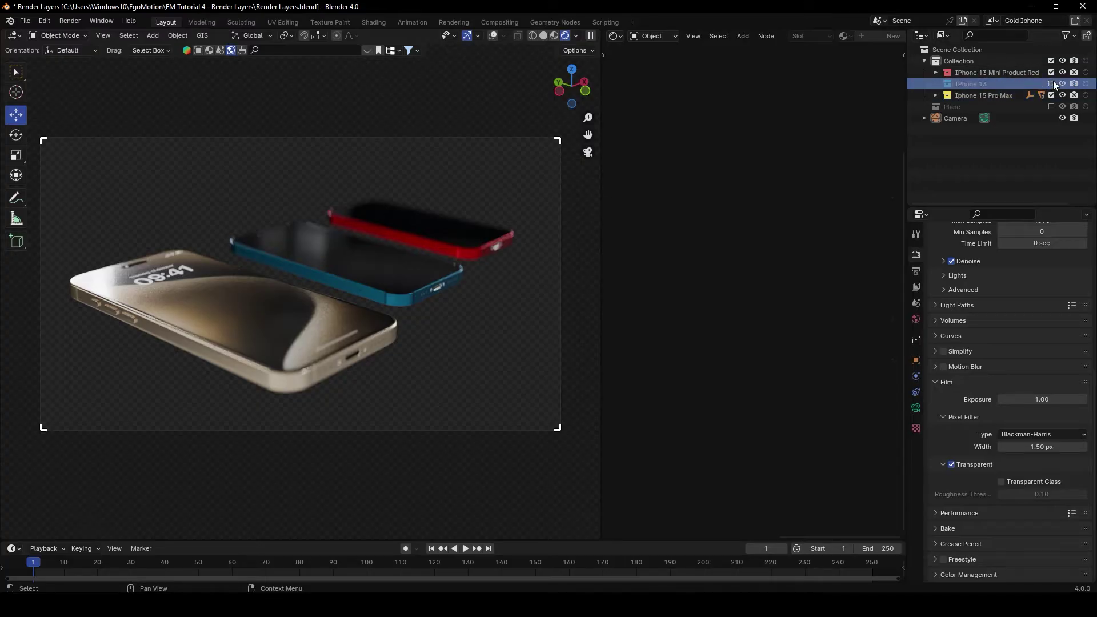
pyautogui.click(1051, 72)
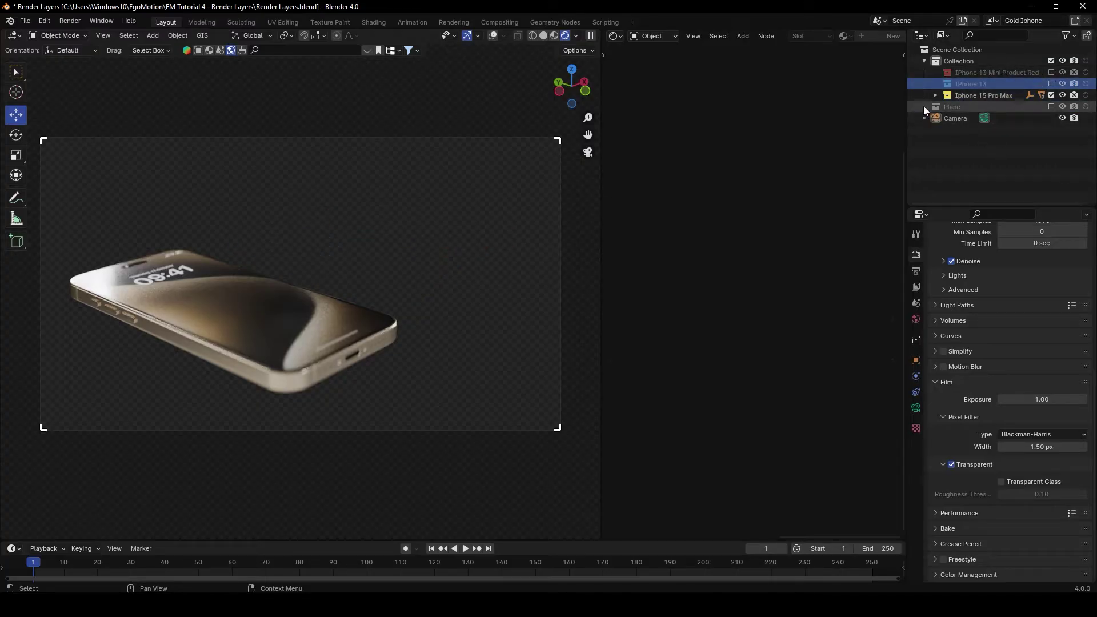
# Step: Add a view layer with copied settings, named Blue Iphone, that includes only the IPhone 13 collection
pyautogui.click(1074, 22)
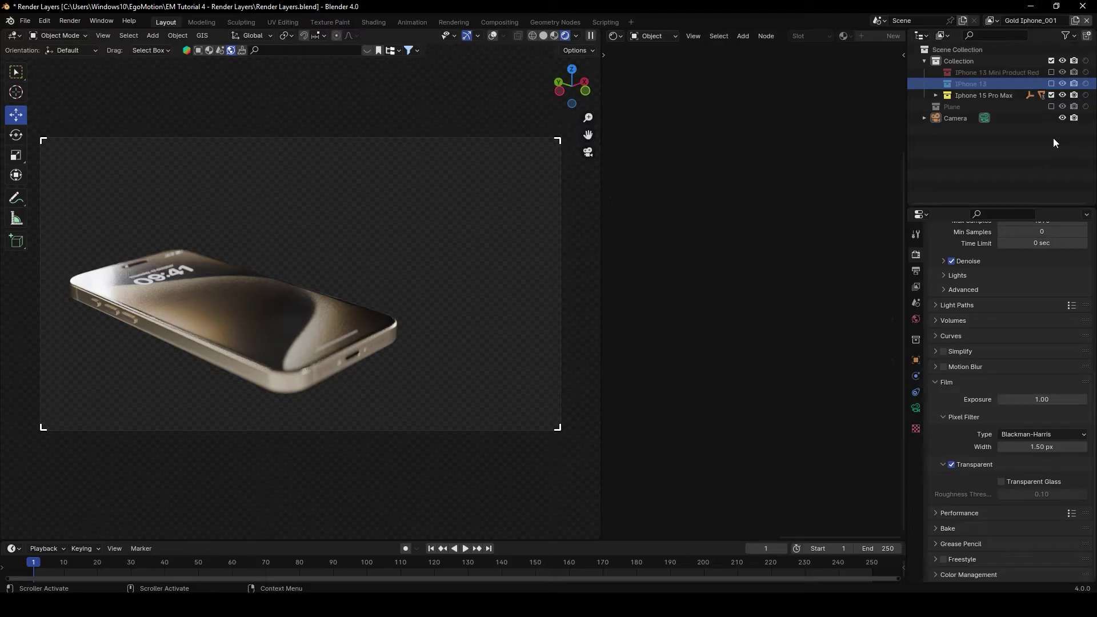
pyautogui.click(1023, 20)
pyautogui.write('Blue Iphone')
pyautogui.click(1051, 95)
pyautogui.click(1051, 83)
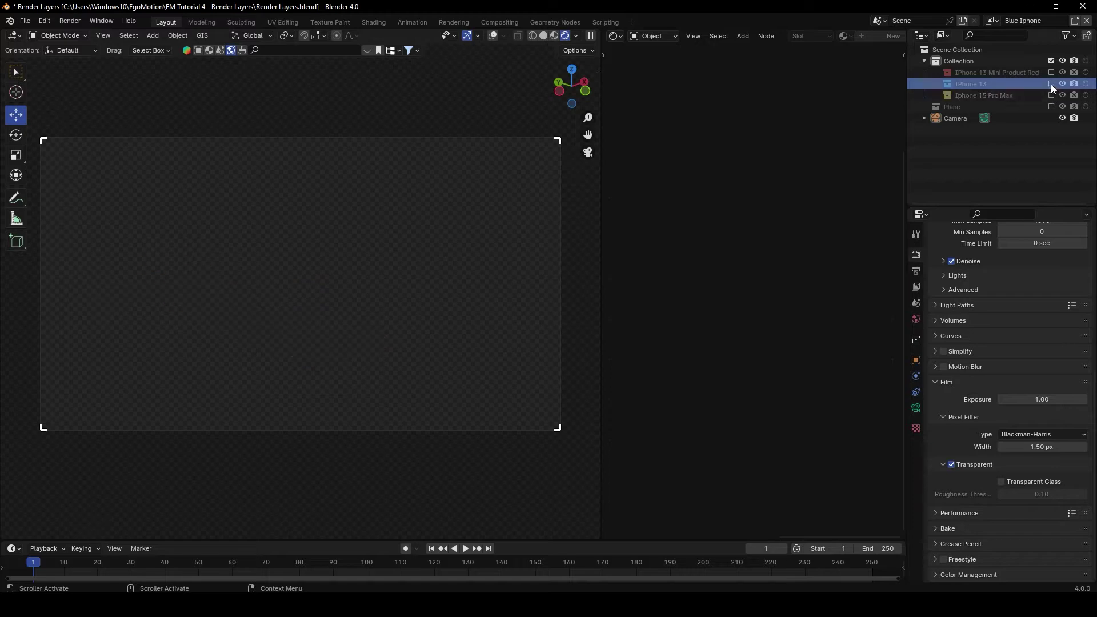
# Step: Switch to the Gold Iphone view layer and back to Blue Iphone to compare the two
pyautogui.click(992, 20)
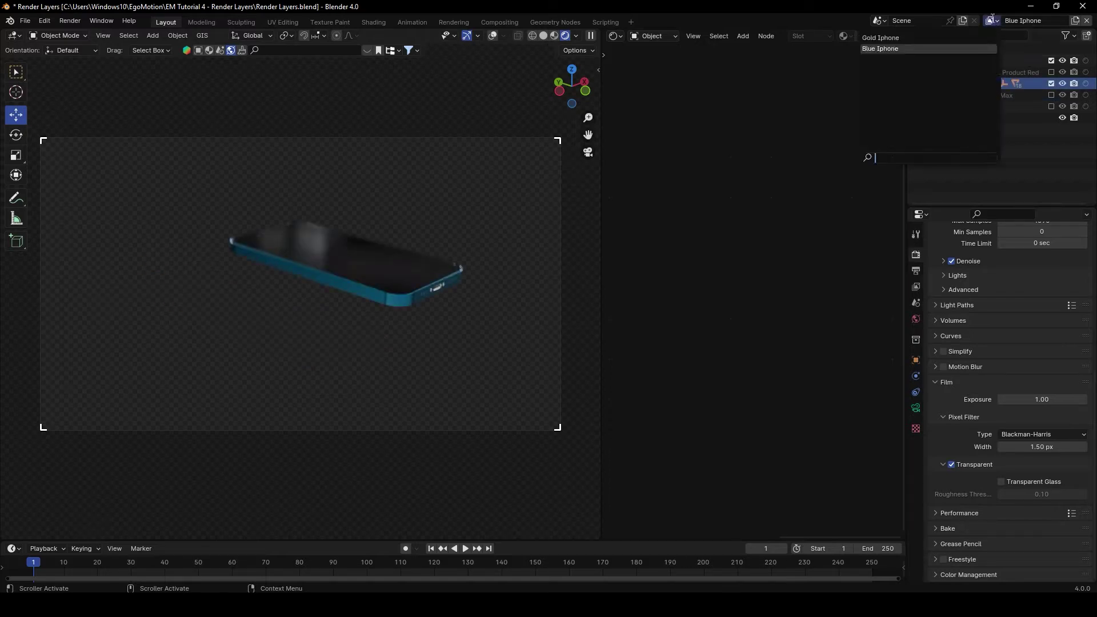
pyautogui.click(895, 38)
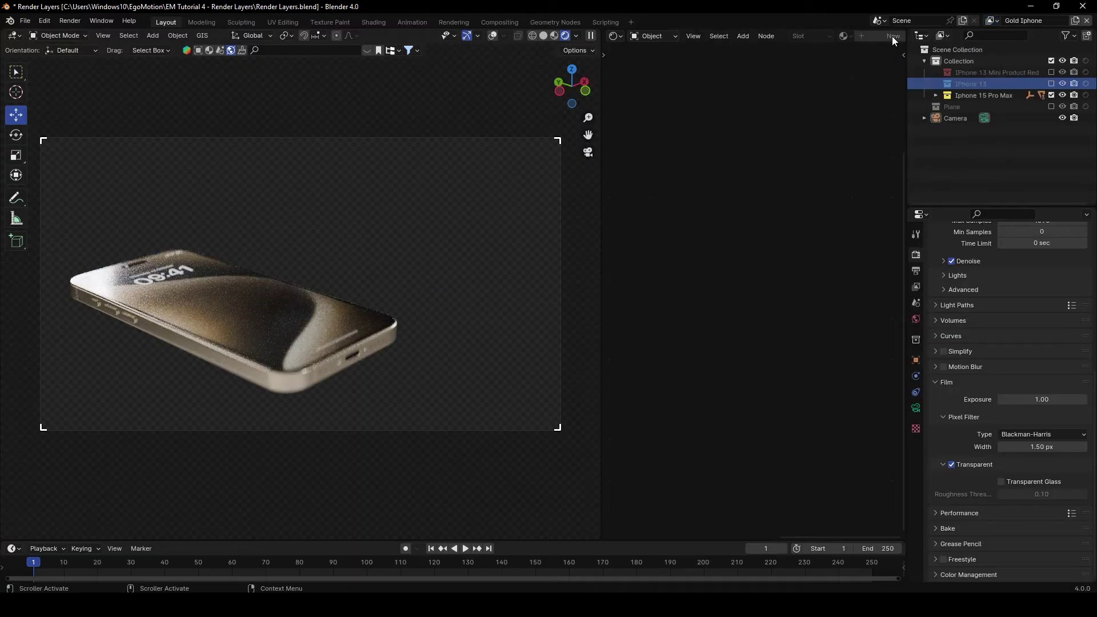
pyautogui.click(991, 21)
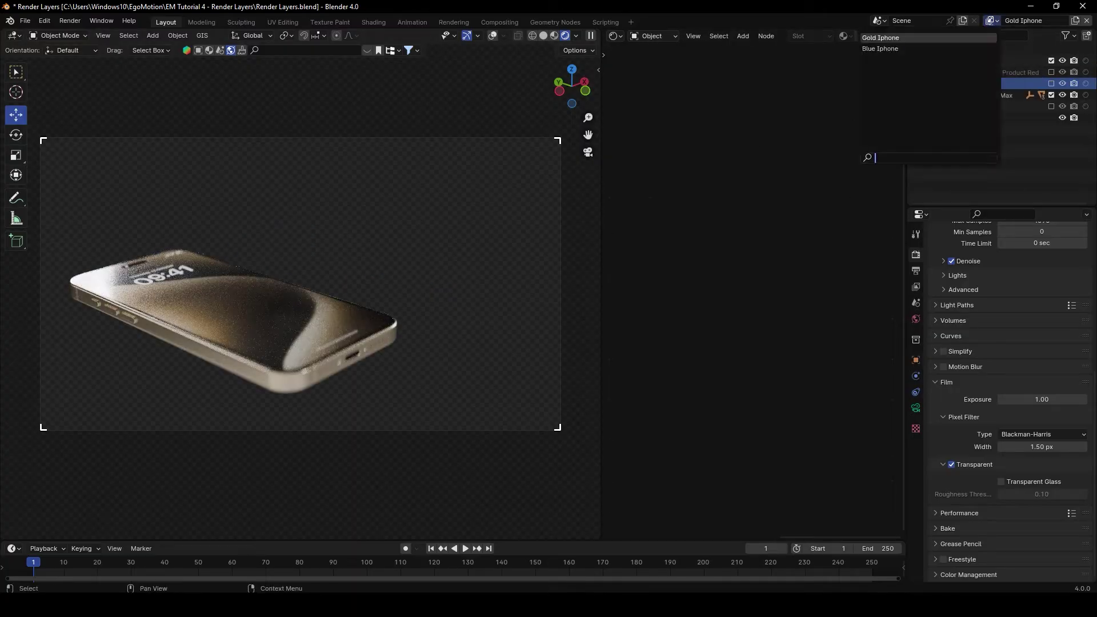
pyautogui.click(880, 48)
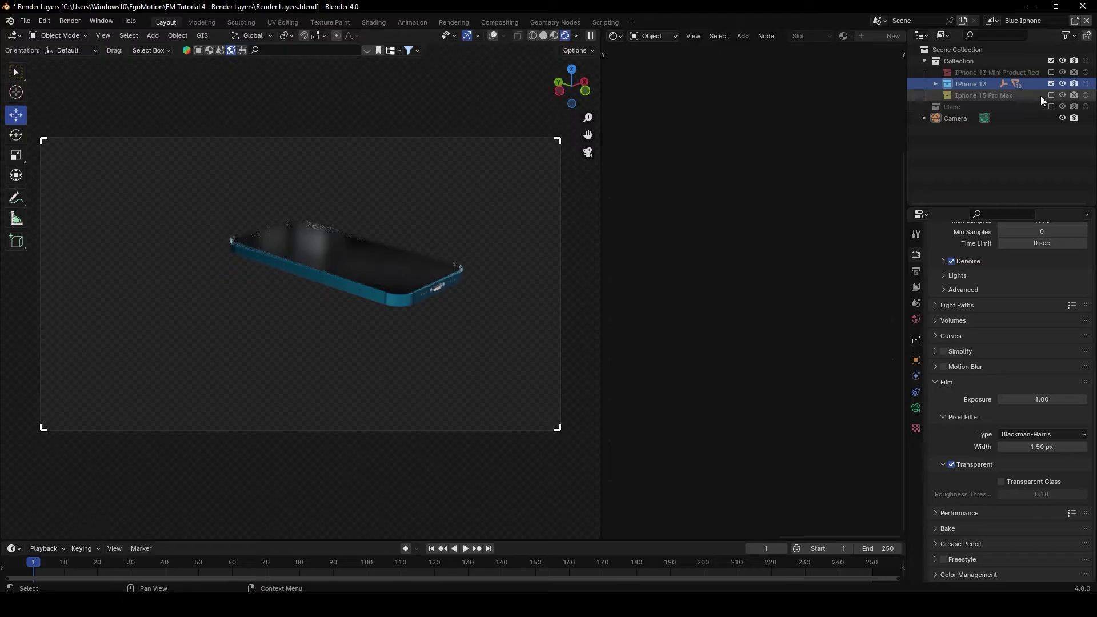
# Step: Add a view layer with copied settings, named Red Iphone, that includes only the IPhone 13 Mini Product Red collection
pyautogui.click(1075, 22)
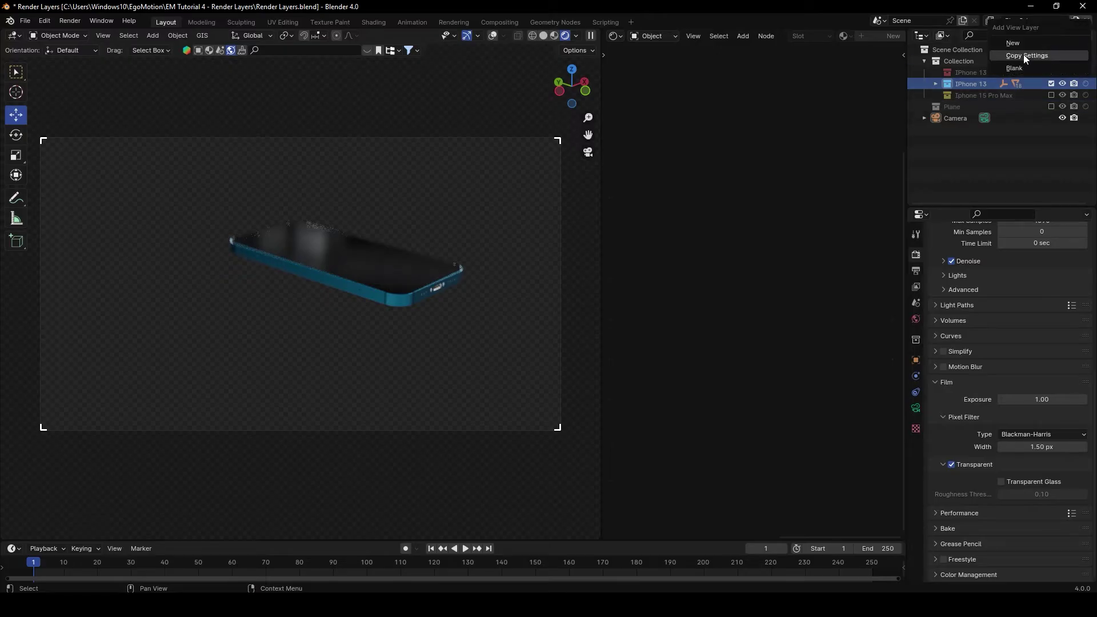
pyautogui.click(1026, 56)
pyautogui.doubleClick(1029, 20)
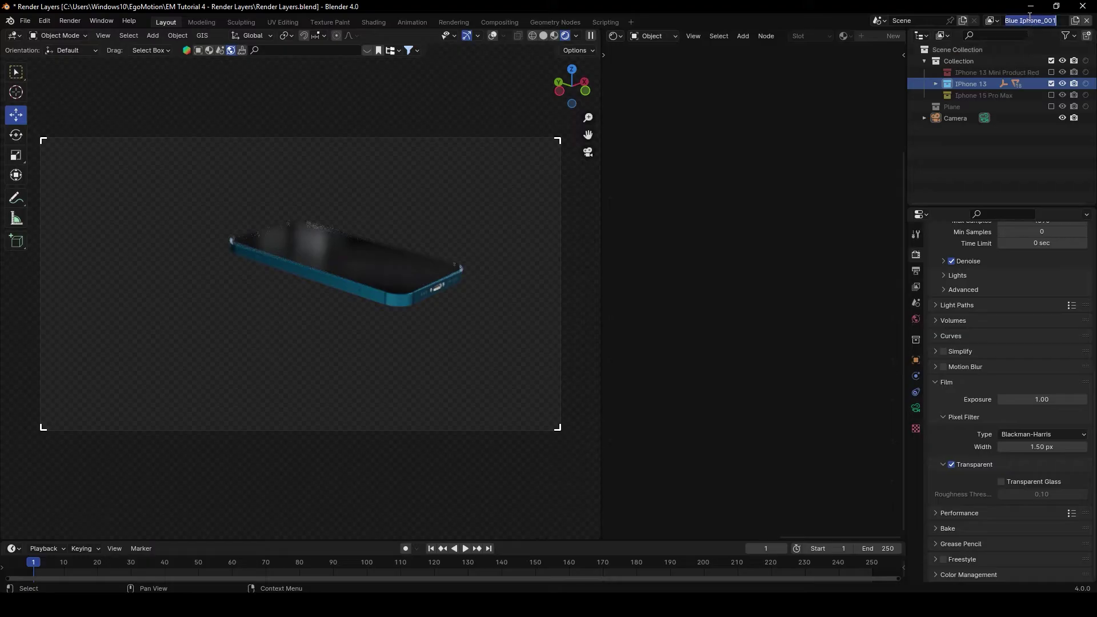
pyautogui.write('Red Iphone')
pyautogui.click(1051, 83)
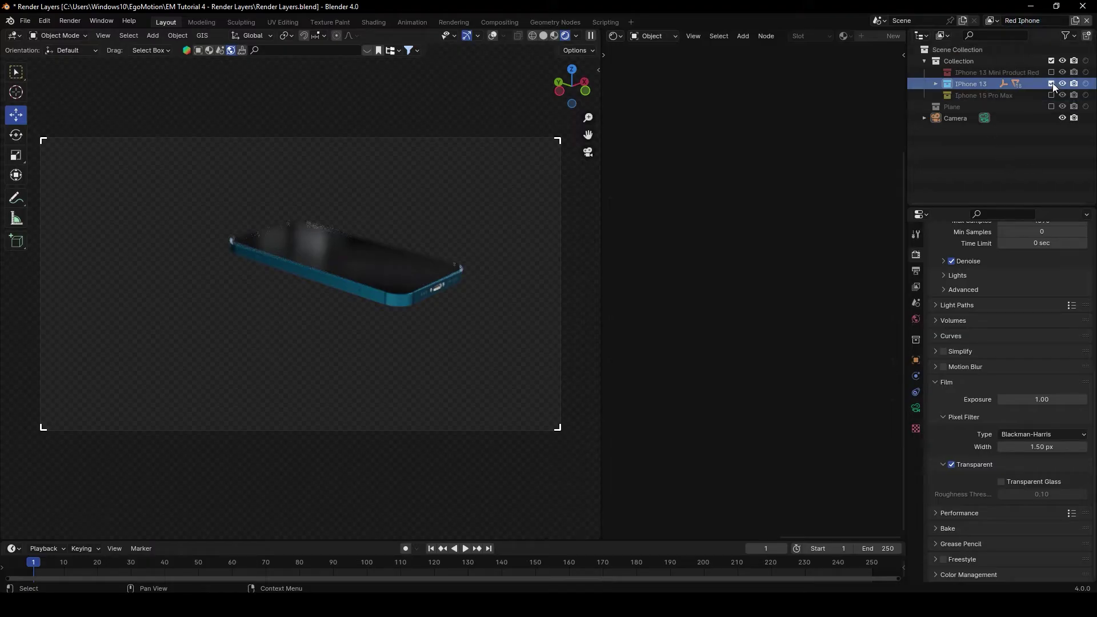
pyautogui.click(1051, 72)
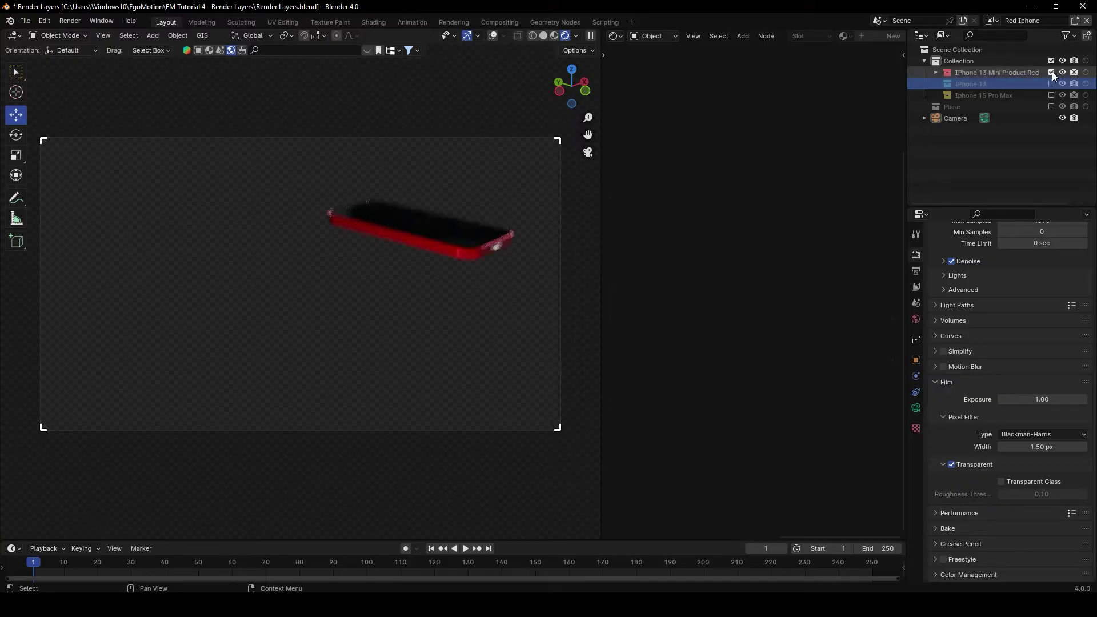
pyautogui.click(1000, 71)
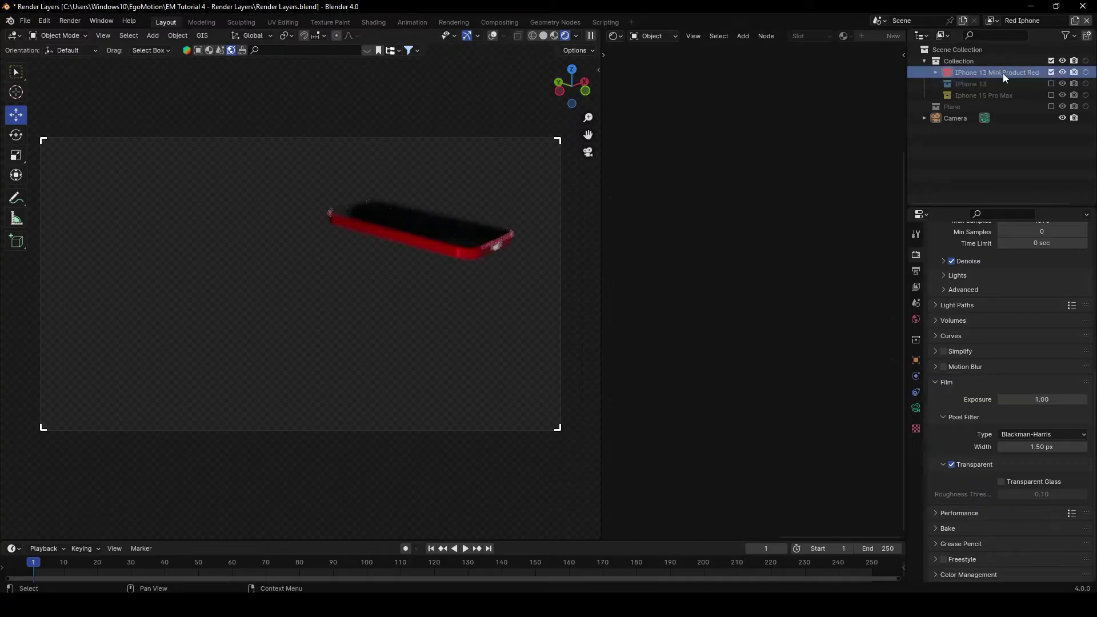
# Step: Review the Blue Iphone and Red Iphone view layers in turn, ending on Gold Iphone
pyautogui.click(990, 22)
pyautogui.click(937, 52)
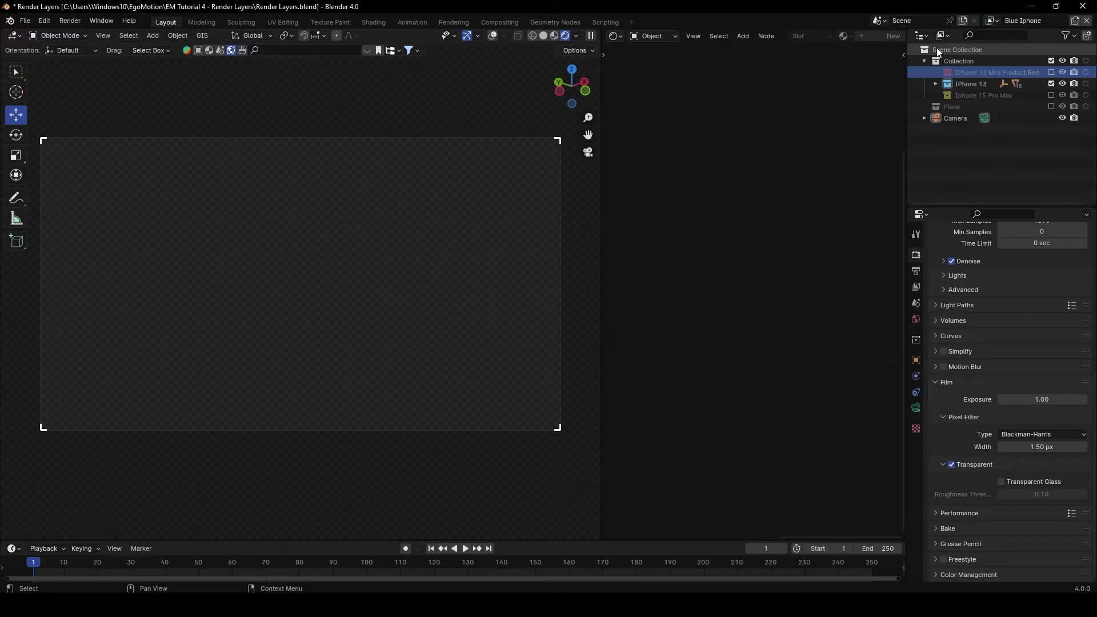
pyautogui.click(991, 21)
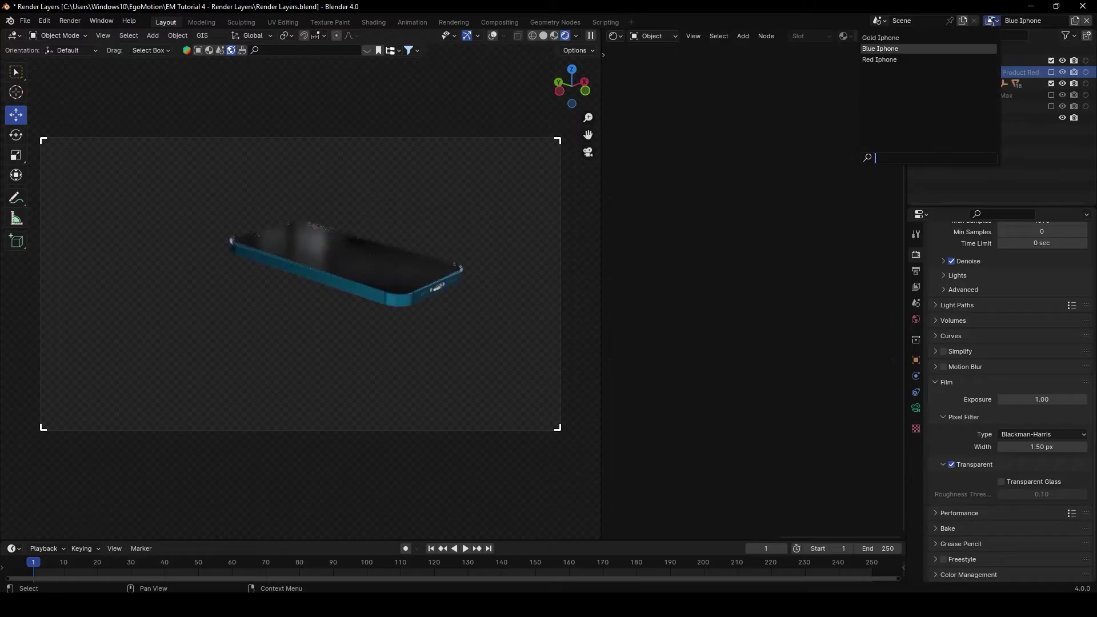
pyautogui.click(926, 60)
pyautogui.click(991, 21)
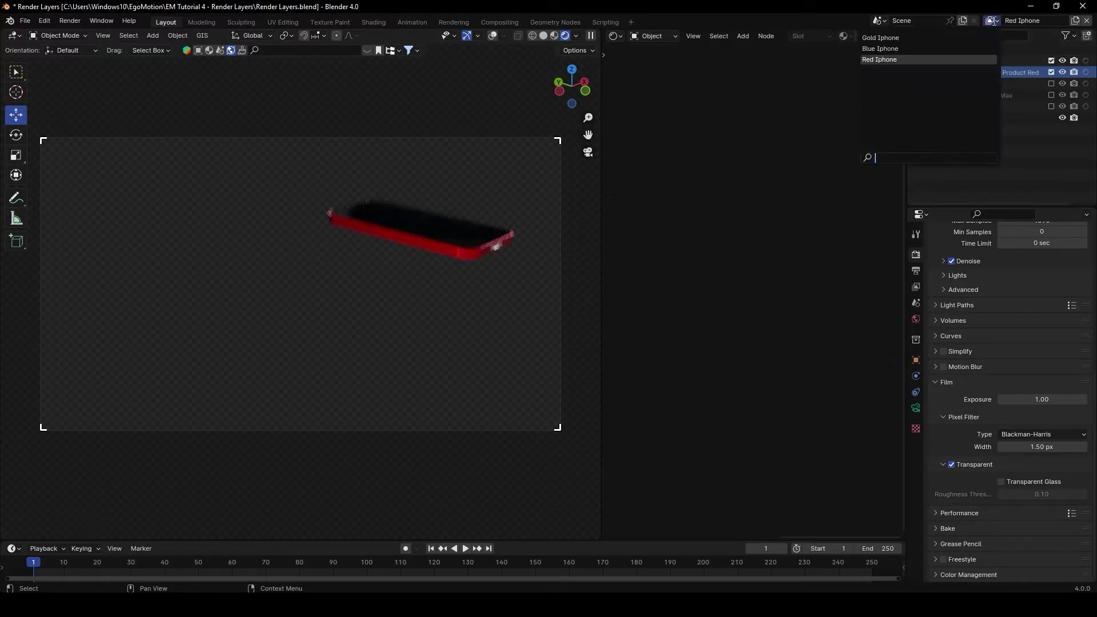
pyautogui.click(952, 39)
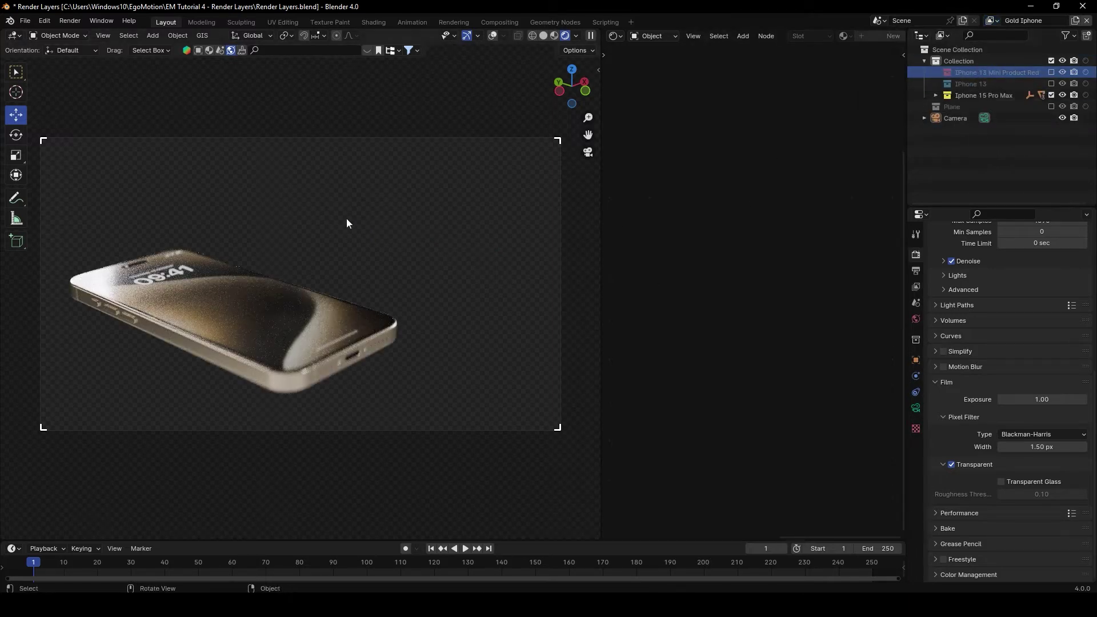
# Step: Set the viewport to solid shading and enable nodes for the scene in the Compositing workspace
pyautogui.click(544, 36)
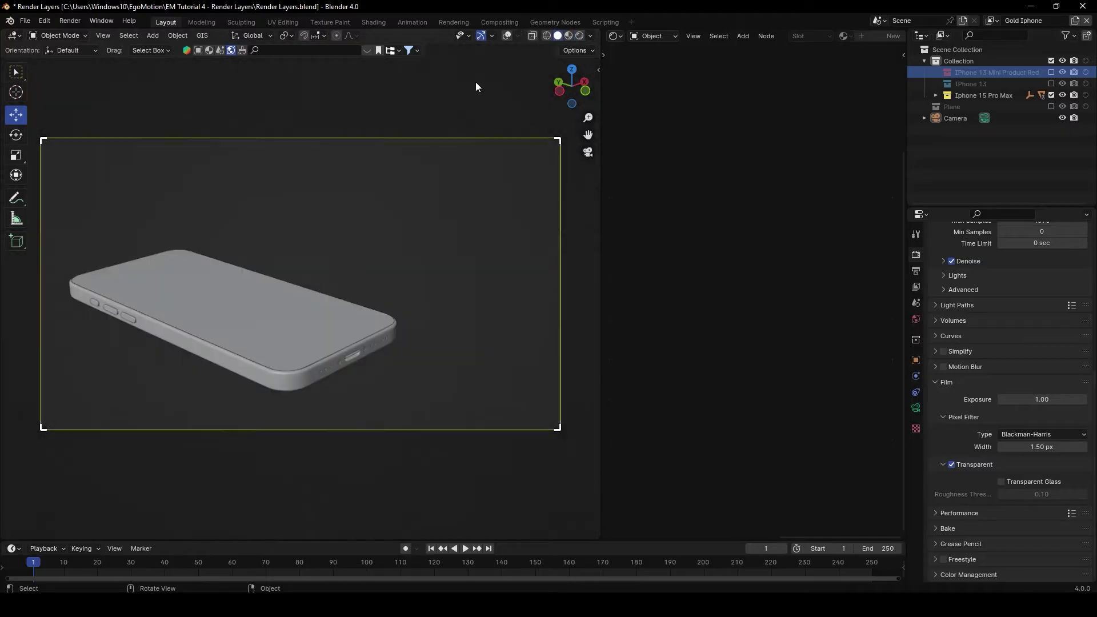
pyautogui.click(498, 22)
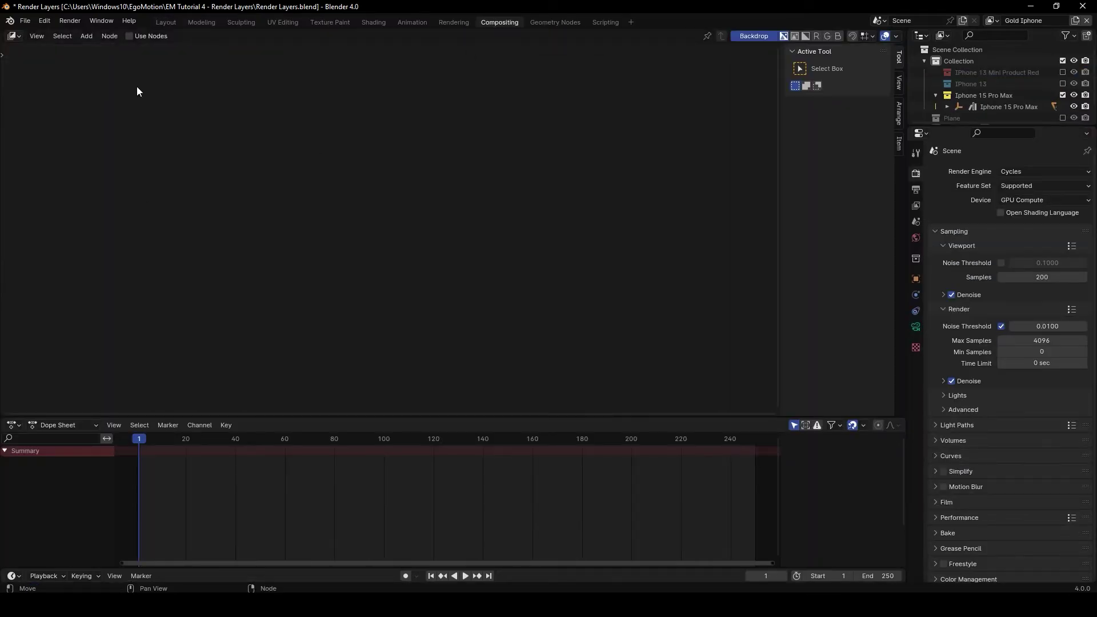
pyautogui.click(130, 36)
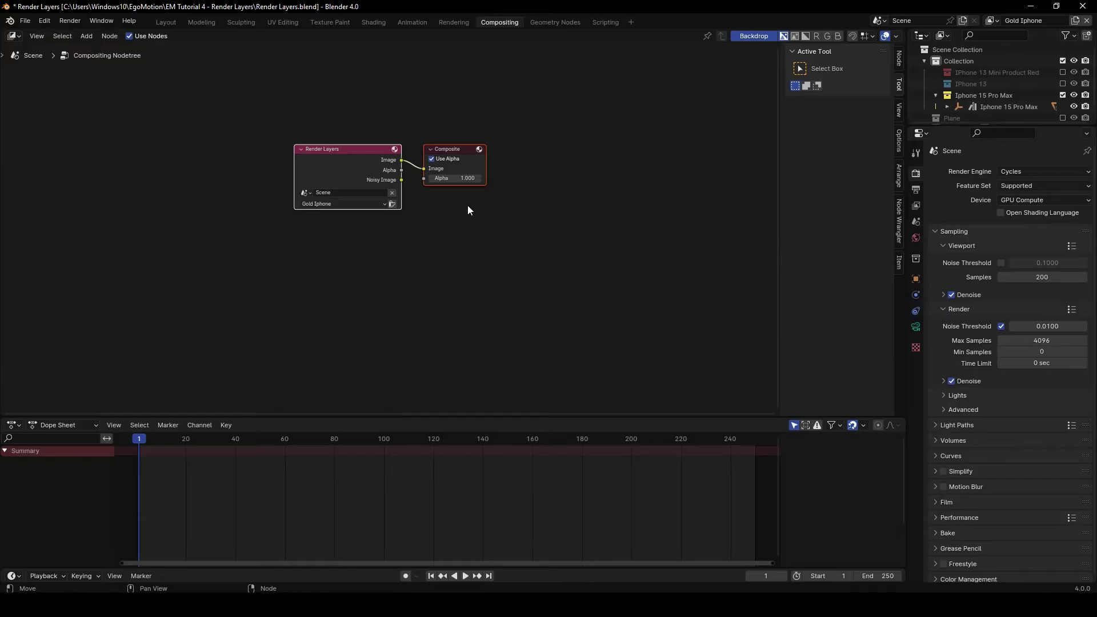
# Step: Space the Render Layers and Composite nodes farther apart in the compositing node tree
pyautogui.click(401, 235)
pyautogui.scroll(3, 414, 263)
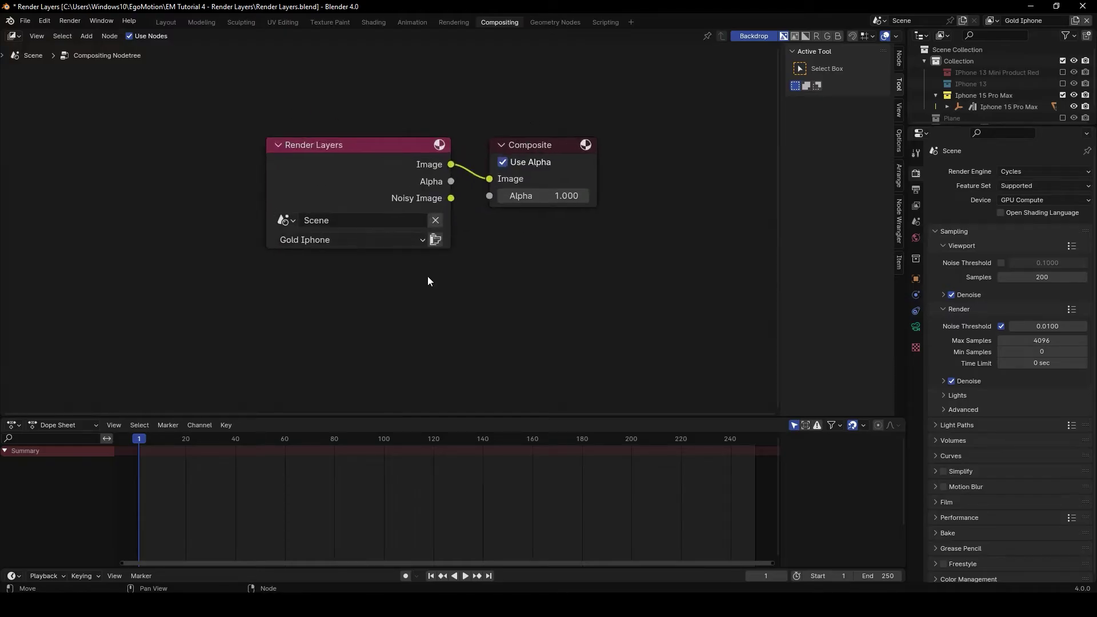
pyautogui.moveTo(352, 168); pyautogui.dragTo(309, 176)
pyautogui.moveTo(530, 144); pyautogui.dragTo(570, 150)
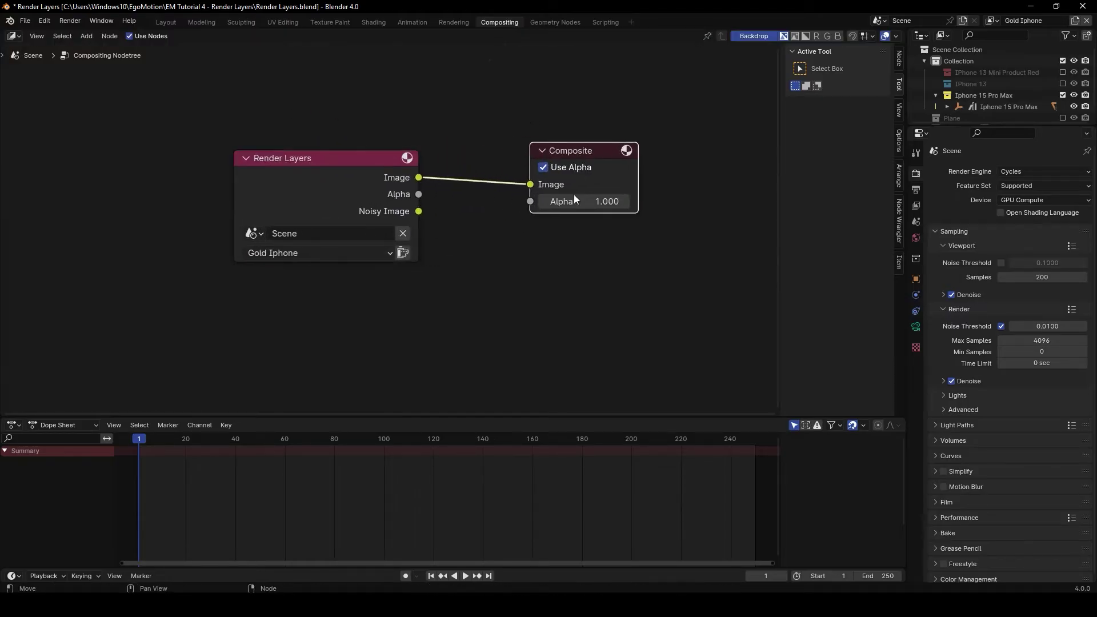
# Step: Delete the Composite node from the compositing node tree
pyautogui.press('x')
pyautogui.scroll(-2, 543, 204)
pyautogui.scroll(1, 547, 209)
pyautogui.scroll(-3, 585, 190)
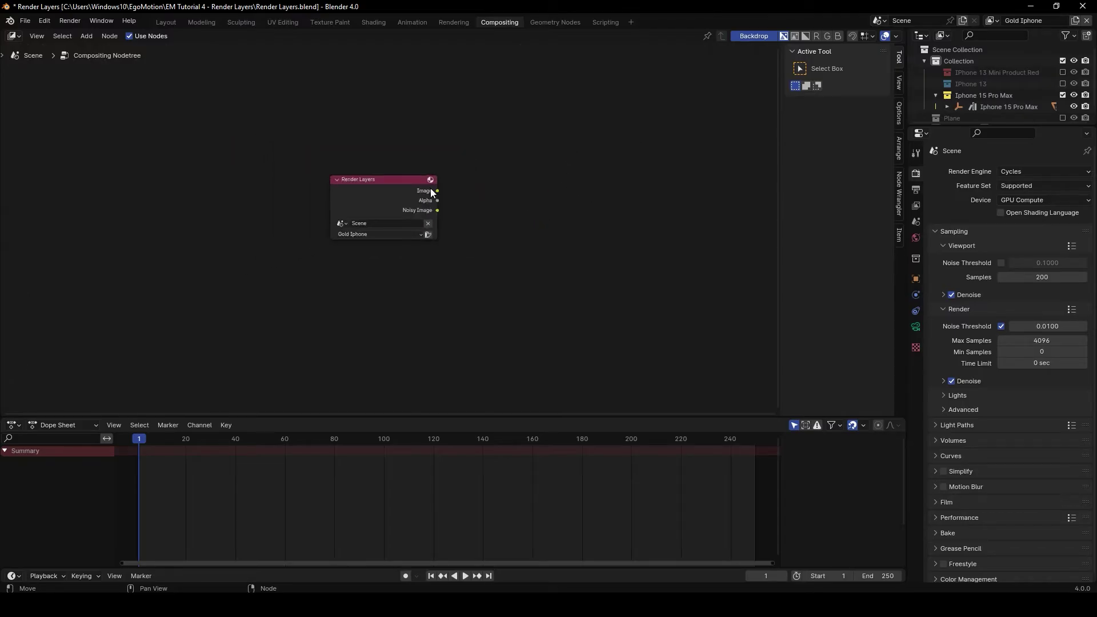
# Step: Duplicate the Render Layers node twice and stack the three nodes in a vertical column
pyautogui.moveTo(358, 180); pyautogui.dragTo(381, 173)
pyautogui.hotkey('shift', 'd')
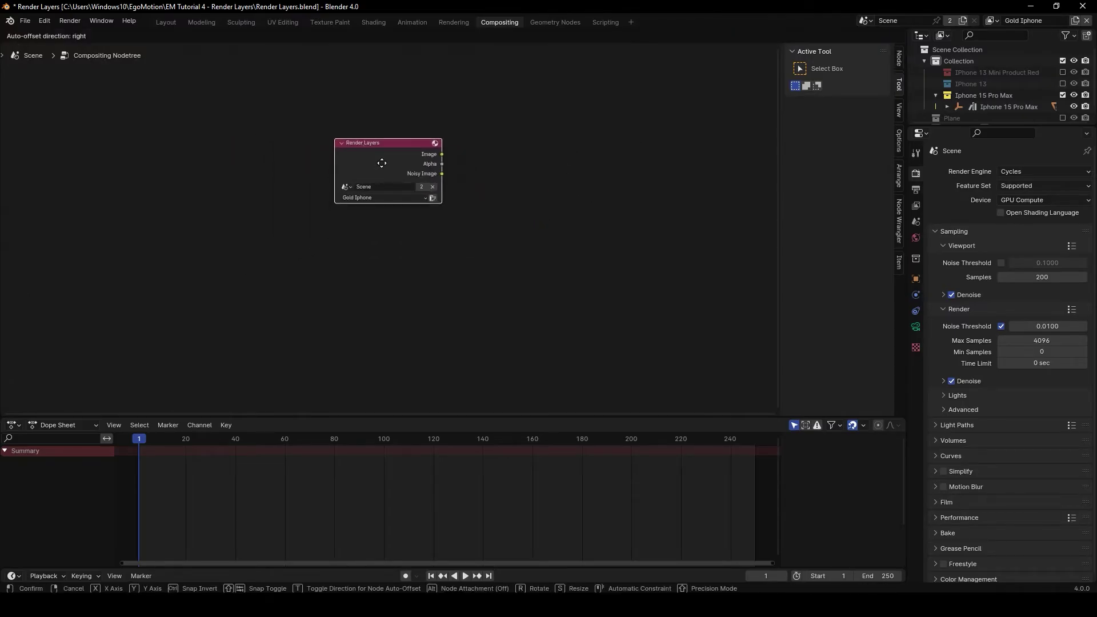
pyautogui.click(557, 181)
pyautogui.moveTo(557, 181); pyautogui.dragTo(363, 247)
pyautogui.hotkey('shift', 'd')
pyautogui.click(373, 324)
pyautogui.moveTo(373, 324); pyautogui.dragTo(431, 290, button='middle')
pyautogui.click(434, 209)
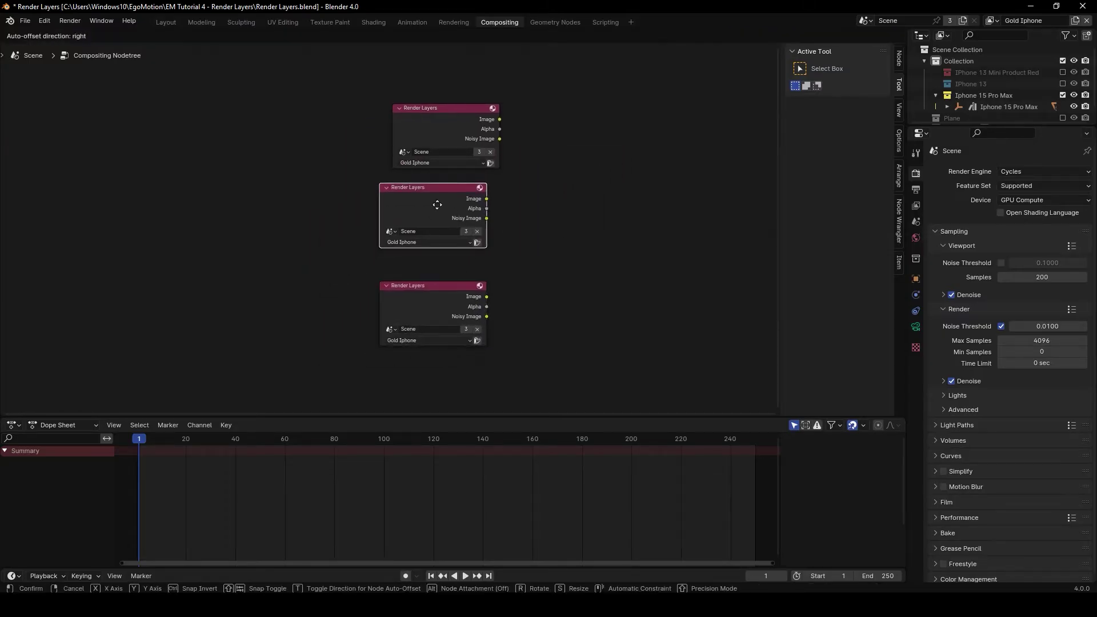
pyautogui.click(434, 164)
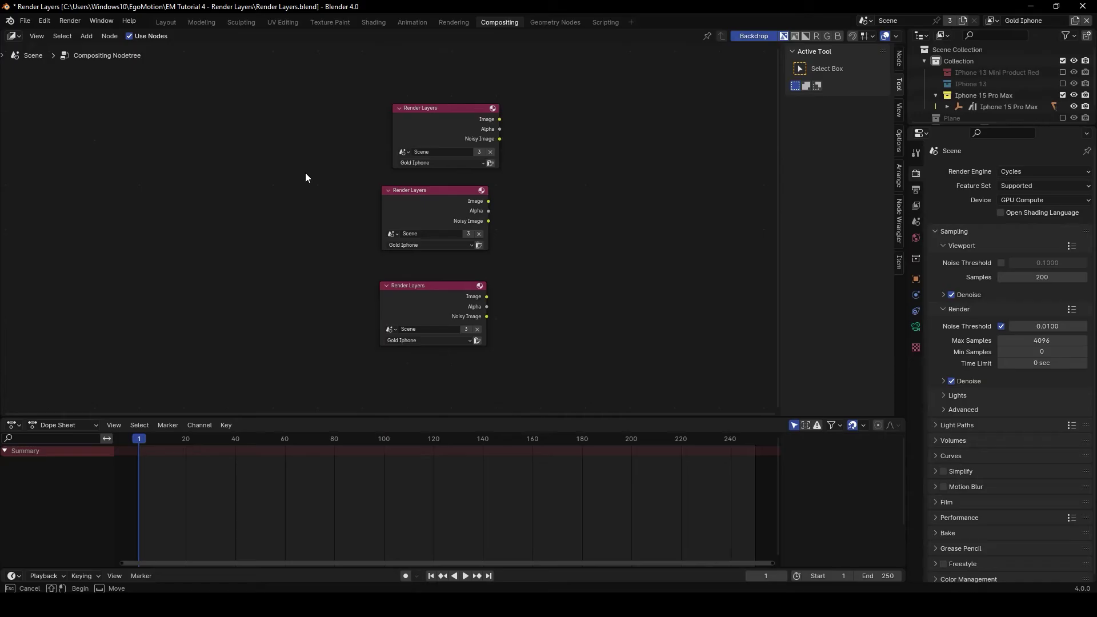
# Step: Assign the Blue Iphone view layer to the middle Render Layers node and Red Iphone to the bottom one
pyautogui.scroll(4, 371, 166)
pyautogui.click(422, 151)
pyautogui.moveTo(422, 155); pyautogui.dragTo(443, 89, button='middle')
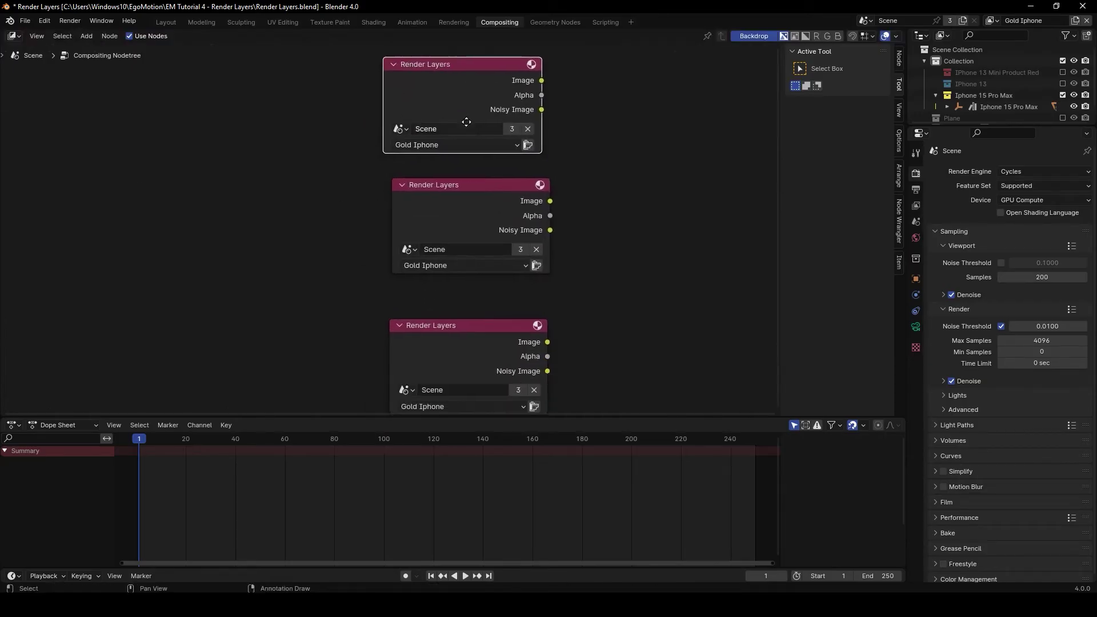
pyautogui.click(434, 265)
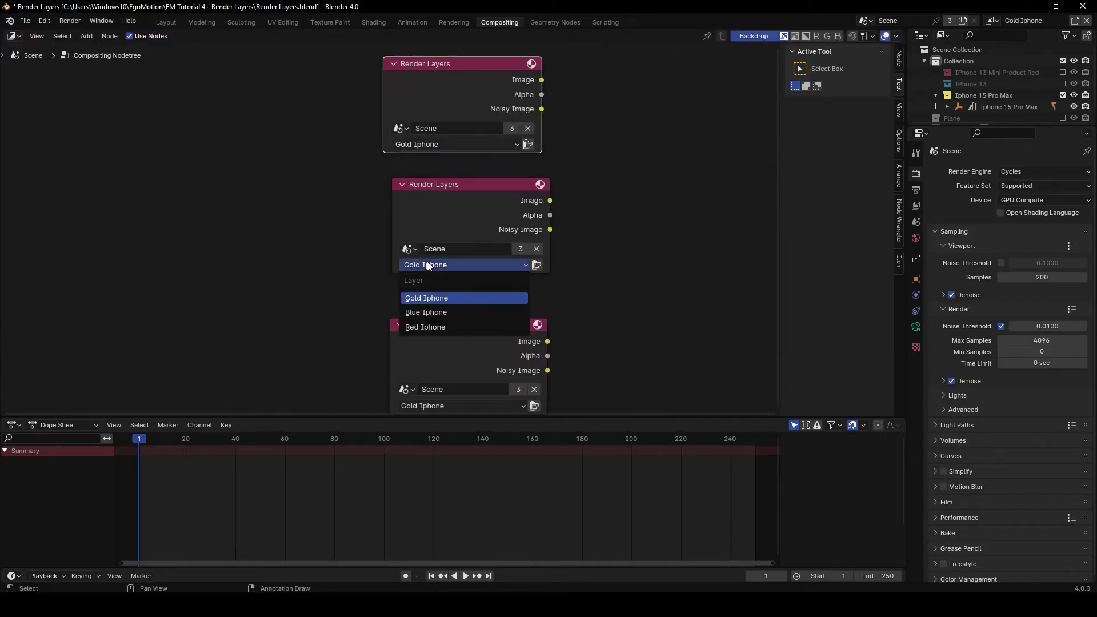
pyautogui.click(429, 313)
pyautogui.moveTo(431, 341); pyautogui.dragTo(424, 244, button='middle')
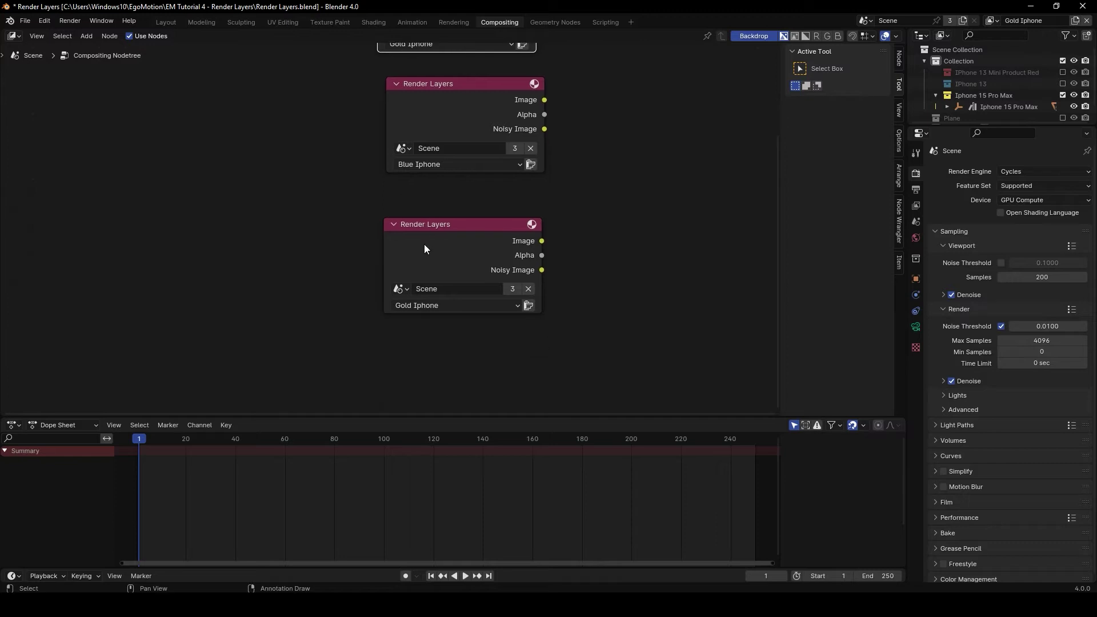
pyautogui.click(409, 306)
pyautogui.click(415, 369)
pyautogui.moveTo(483, 182); pyautogui.dragTo(454, 289, button='middle')
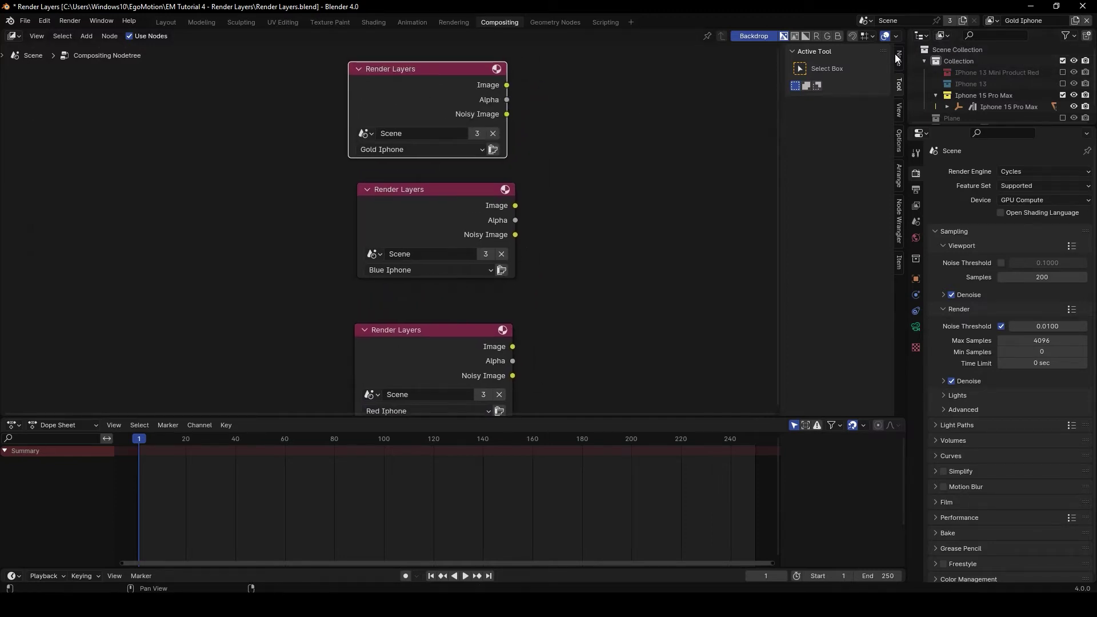
# Step: Enable a custom colour on the Gold Iphone Render Layers node and make it gold
pyautogui.click(898, 57)
pyautogui.click(808, 122)
pyautogui.click(821, 121)
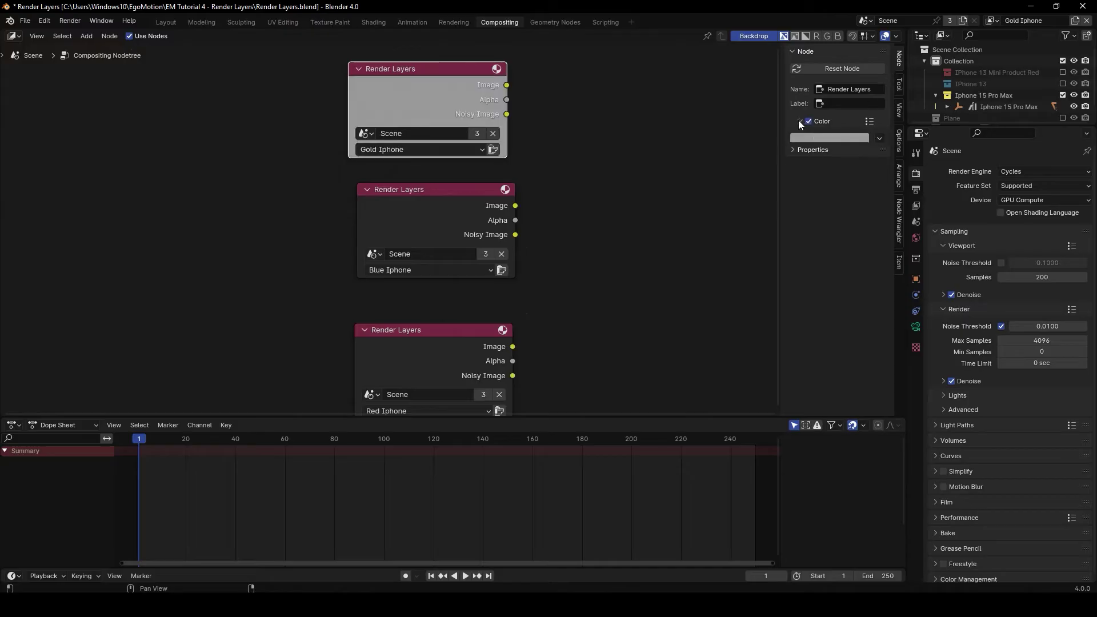
pyautogui.click(821, 139)
pyautogui.moveTo(831, 208)
pyautogui.mouseDown()
pyautogui.moveTo(837, 218)
pyautogui.moveTo(825, 224)
pyautogui.mouseUp()
# Step: Enable a custom colour on the Blue Iphone Render Layers node and make it blue
pyautogui.click(502, 208)
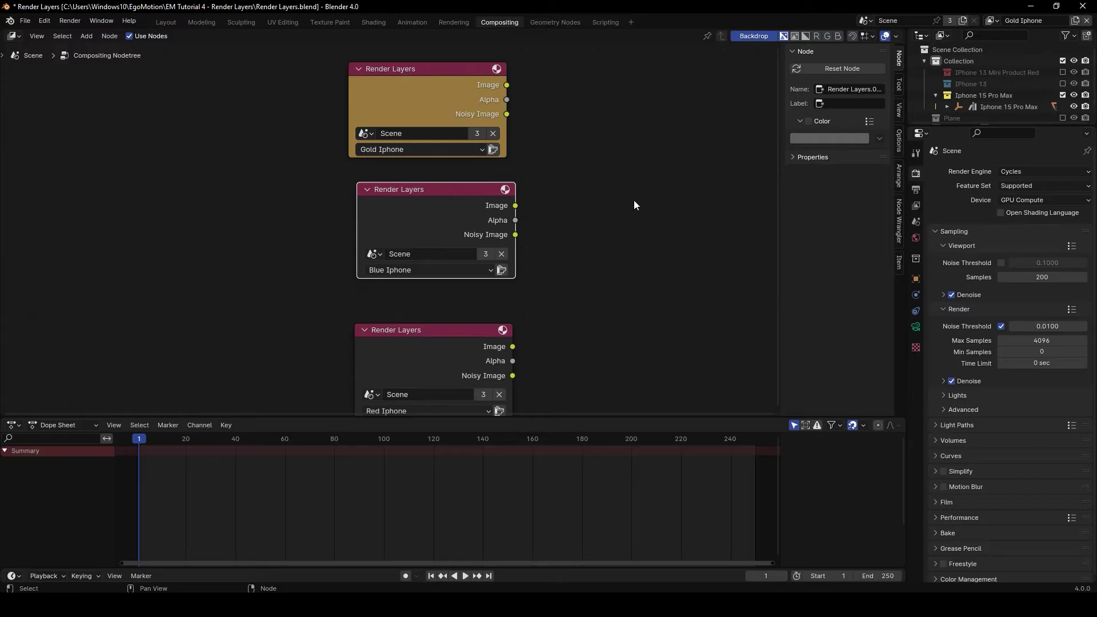
pyautogui.click(808, 121)
pyautogui.click(815, 140)
pyautogui.moveTo(854, 185); pyautogui.dragTo(862, 179)
# Step: Enable a custom colour on the Red Iphone Render Layers node and make it deep red
pyautogui.moveTo(639, 263); pyautogui.dragTo(630, 196, button='middle')
pyautogui.click(398, 293)
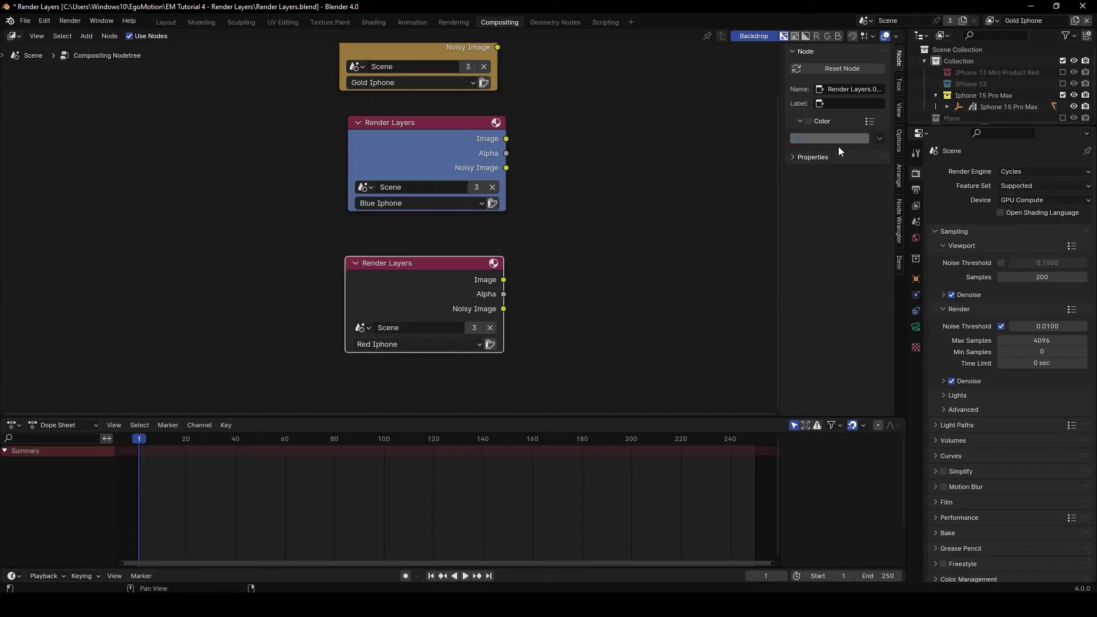
pyautogui.click(815, 136)
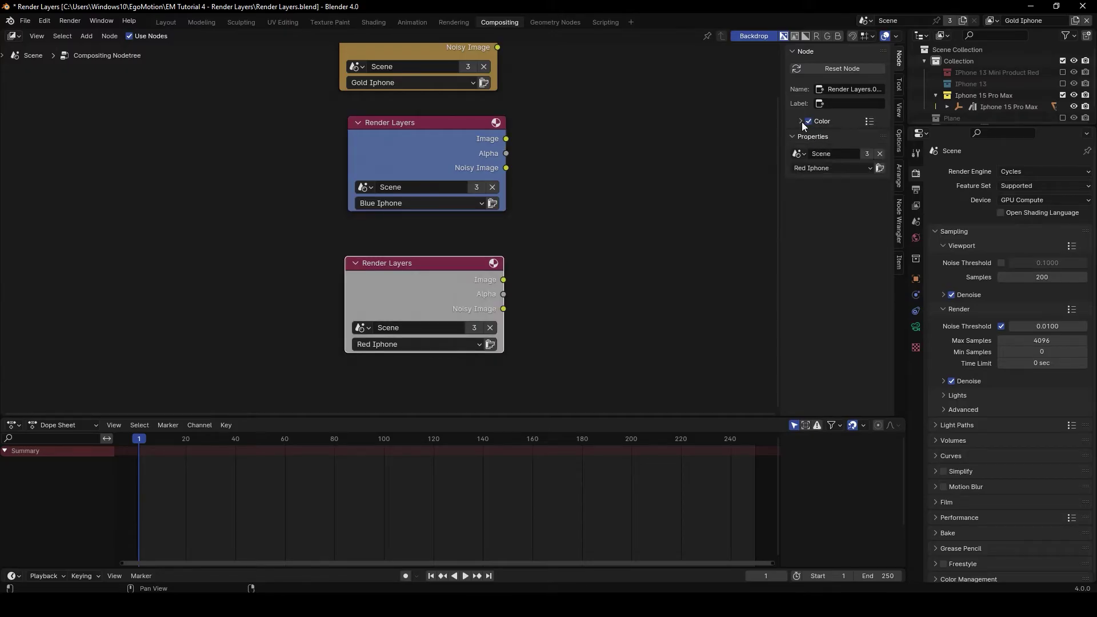
pyautogui.click(802, 121)
pyautogui.click(817, 139)
pyautogui.moveTo(835, 235); pyautogui.dragTo(865, 237)
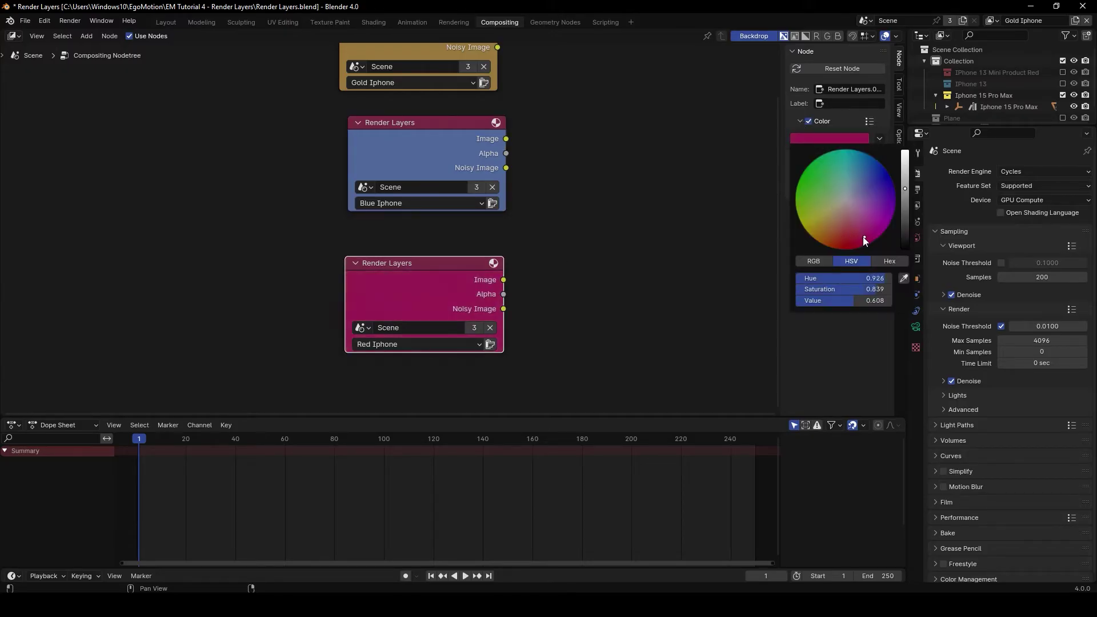
pyautogui.click(829, 138)
pyautogui.moveTo(844, 187); pyautogui.dragTo(852, 245)
# Step: Add a File Output node across from the Gold Iphone Render Layers node and widen it
pyautogui.scroll(-1, 539, 185)
pyautogui.scroll(4, 540, 227)
pyautogui.hscroll(5, 517, 201)
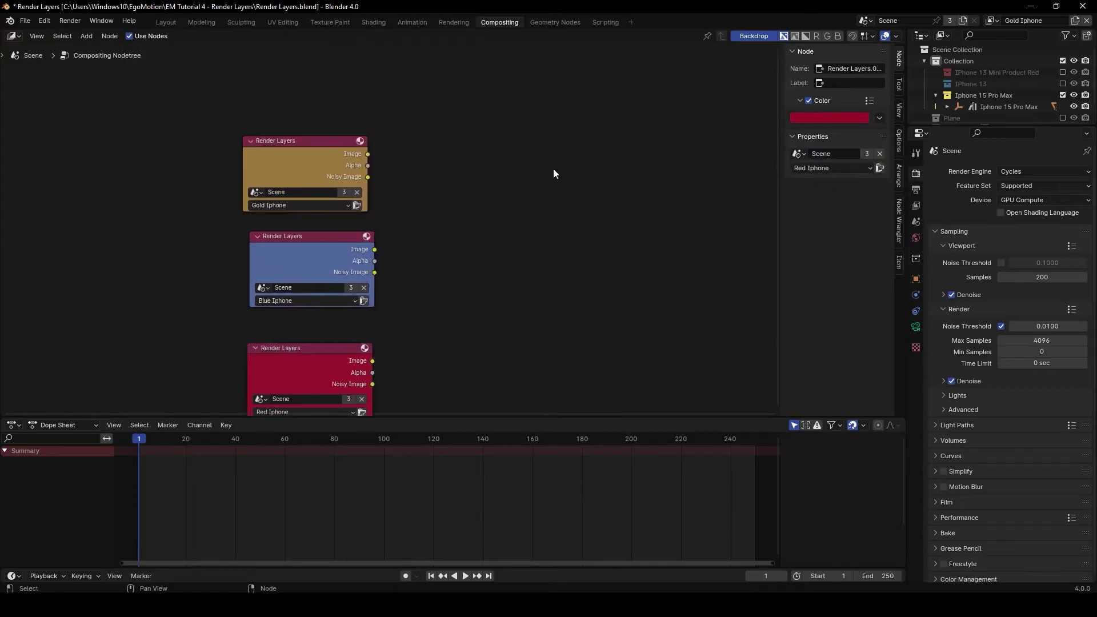
pyautogui.hotkey('shift', 'a')
pyautogui.click(552, 169)
pyautogui.write('file')
pyautogui.click(603, 190)
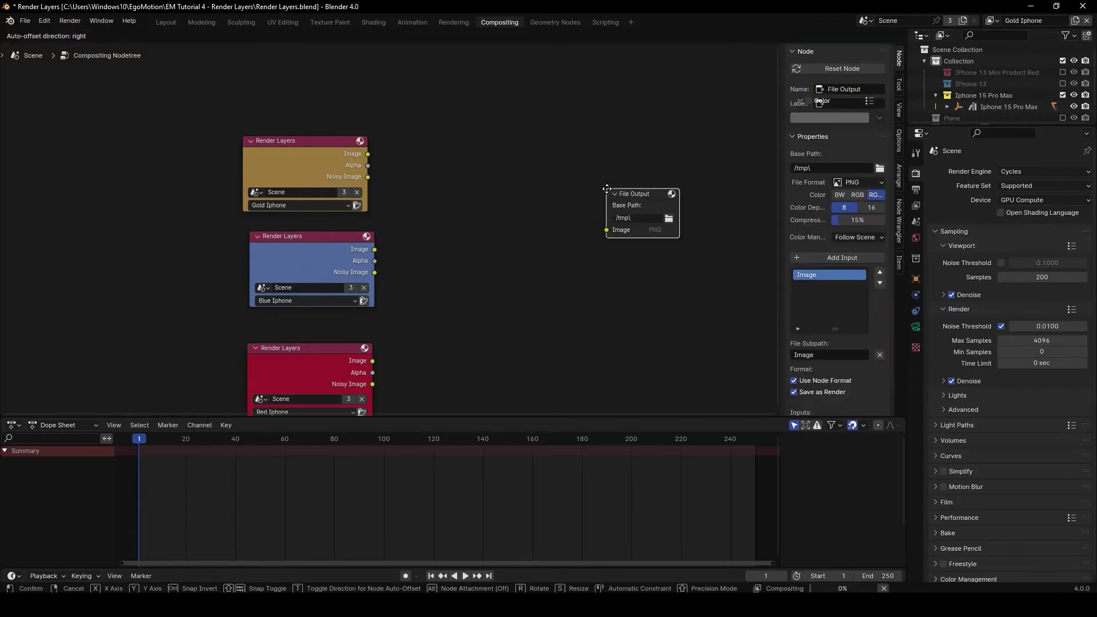
pyautogui.click(549, 150)
pyautogui.moveTo(620, 156); pyautogui.dragTo(730, 151)
pyautogui.hscroll(2, 609, 124)
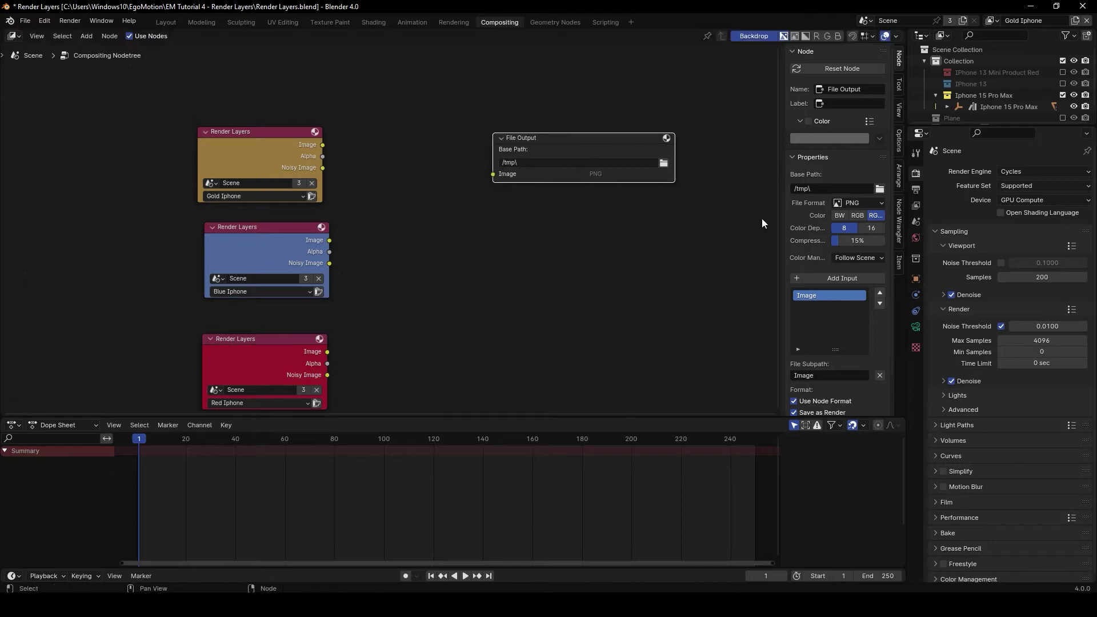
# Step: Set the File Output node's PNG colour depth to 16 and its compression to 0%
pyautogui.moveTo(781, 215); pyautogui.dragTo(670, 215)
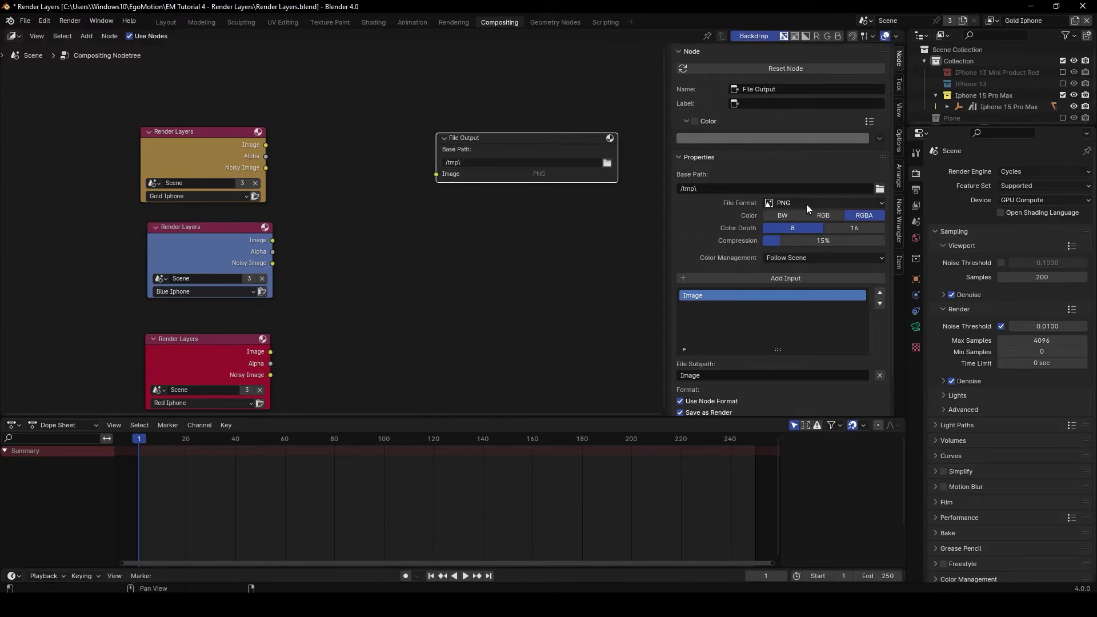
pyautogui.click(855, 228)
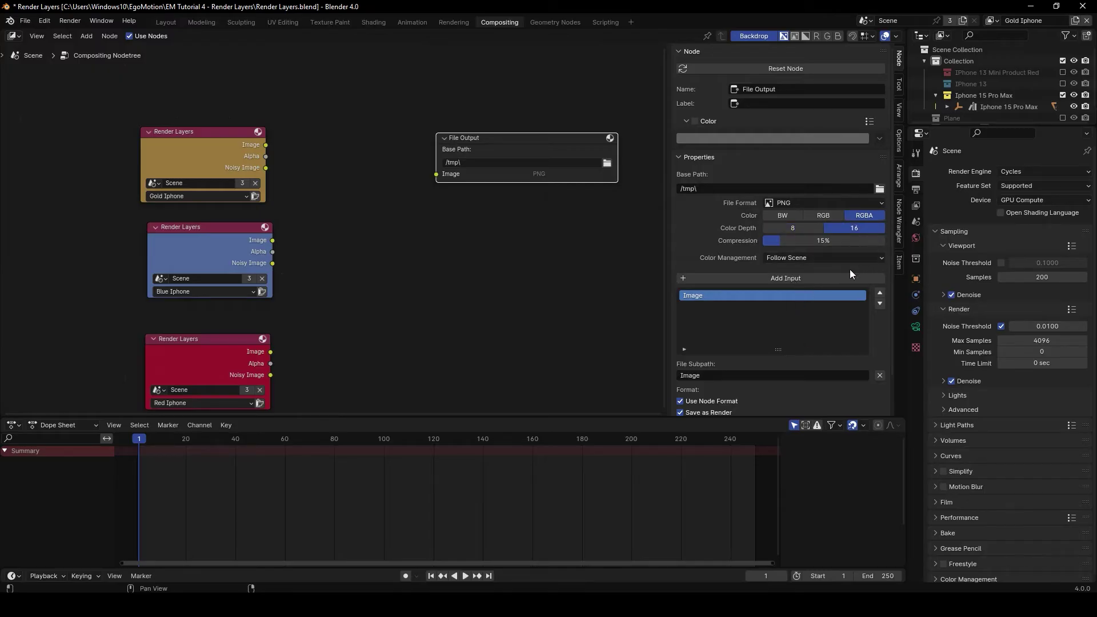
pyautogui.moveTo(820, 244); pyautogui.dragTo(759, 240)
# Step: Duplicate the File Output node twice, placing the copies across from the Blue Iphone and Red Iphone nodes
pyautogui.moveTo(490, 239); pyautogui.dragTo(516, 182, button='middle')
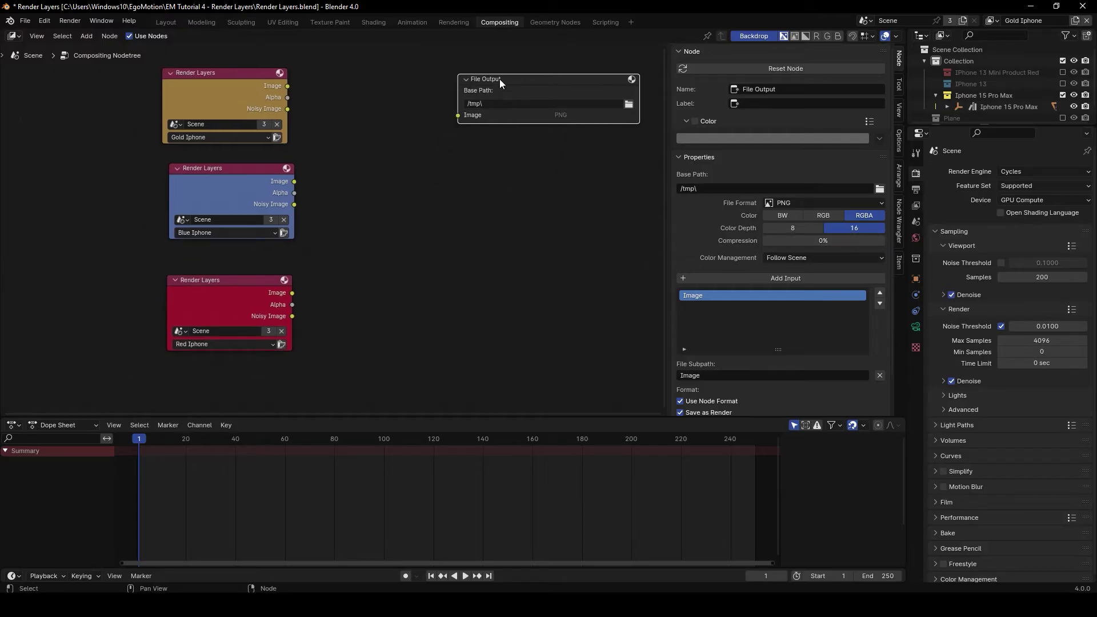
pyautogui.hotkey('shift', 'd')
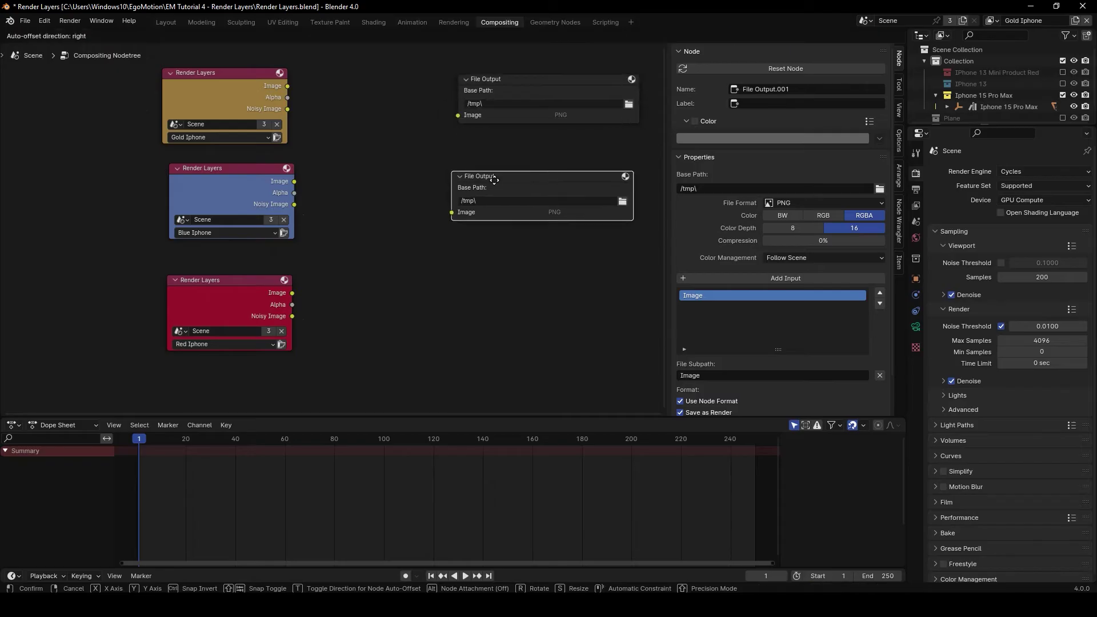
pyautogui.click(502, 292)
pyautogui.scroll(2, 502, 292)
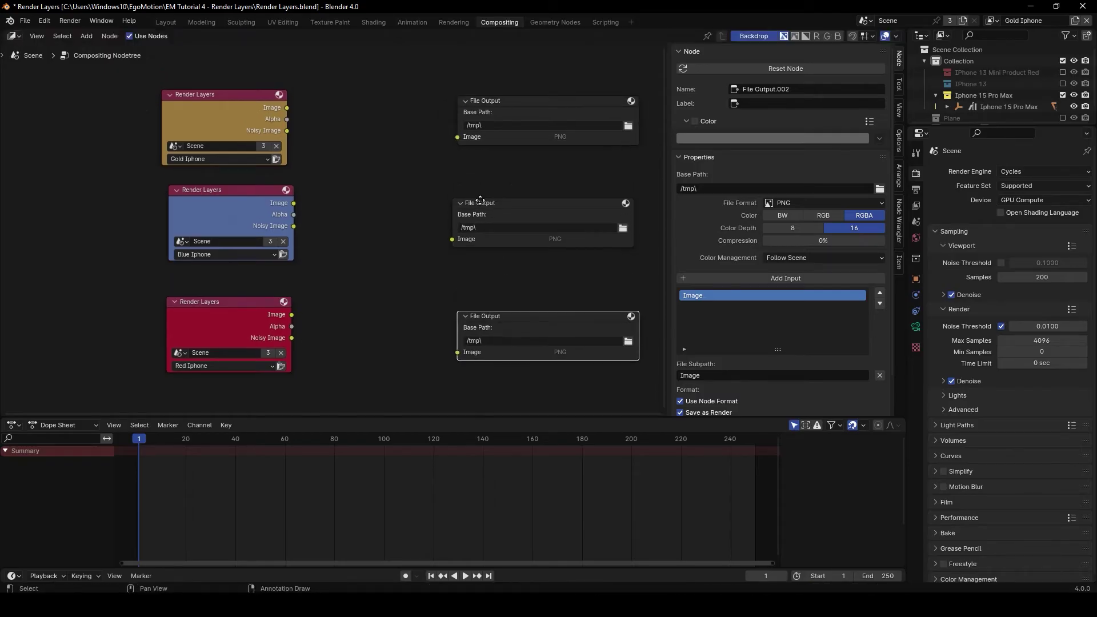
# Step: Connect the Image output of each Render Layers node to the Image input of the File Output node across from it
pyautogui.scroll(-2, 480, 214)
pyautogui.moveTo(285, 130); pyautogui.dragTo(485, 160)
pyautogui.moveTo(295, 224); pyautogui.dragTo(454, 260)
pyautogui.moveTo(420, 286); pyautogui.dragTo(411, 250, button='middle')
pyautogui.moveTo(284, 300); pyautogui.dragTo(450, 339)
pyautogui.moveTo(400, 211); pyautogui.dragTo(386, 261, button='middle')
pyautogui.scroll(-1, 386, 266)
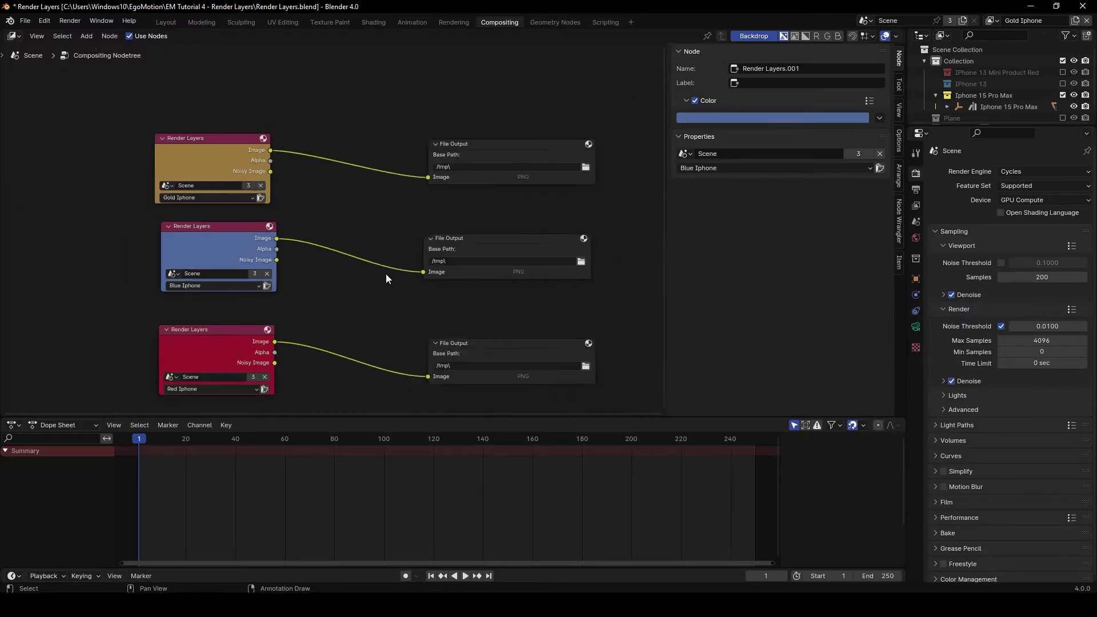
# Step: Tidy the layout by shifting the Red Iphone layer's File Output node and the Gold Iphone Render Layers node
pyautogui.scroll(2, 400, 268)
pyautogui.click(481, 366)
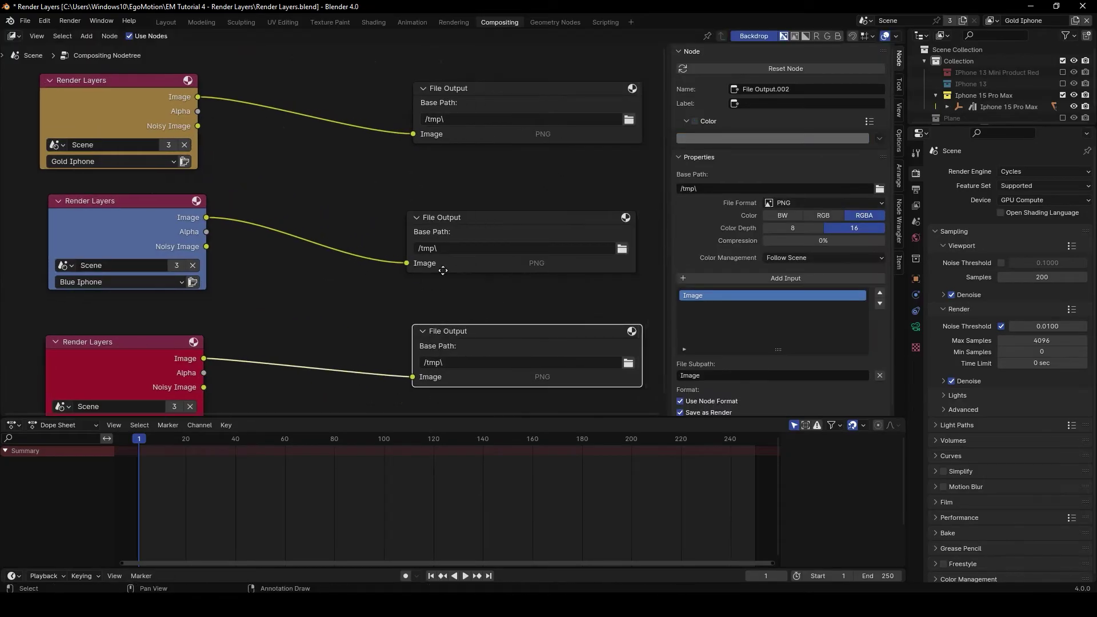
pyautogui.scroll(-3, 409, 224)
pyautogui.click(198, 163)
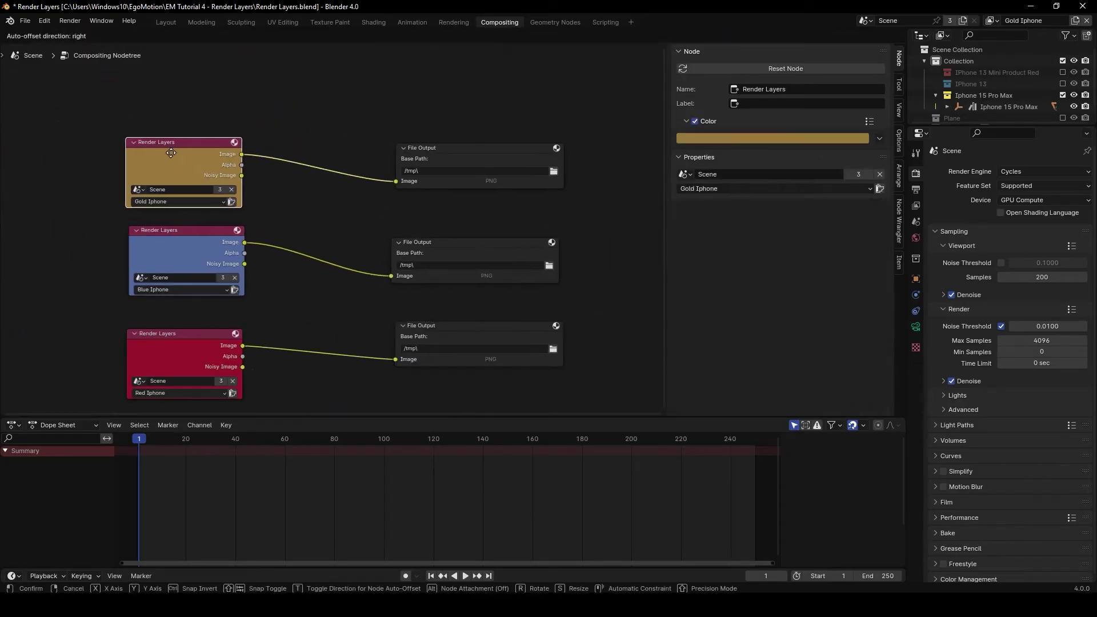
# Step: Browse for the gold layer's File Output base path and go to the EM Tutorial 4 - Render Layers folder, using its path copied from File Explorer
pyautogui.click(554, 172)
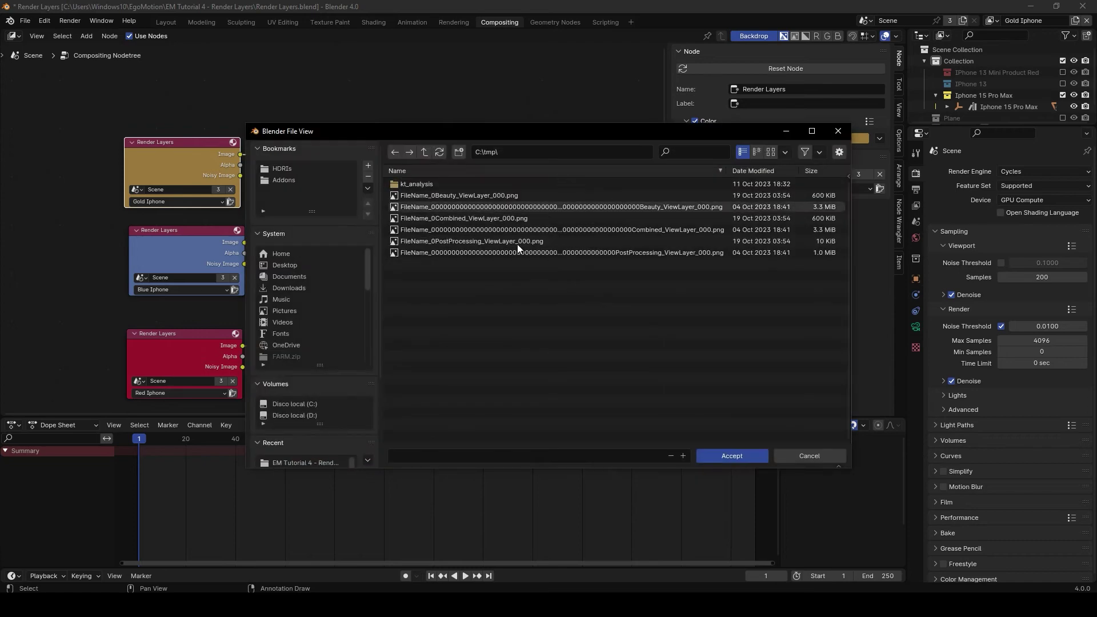
pyautogui.hotkey('alt', 'Tab')
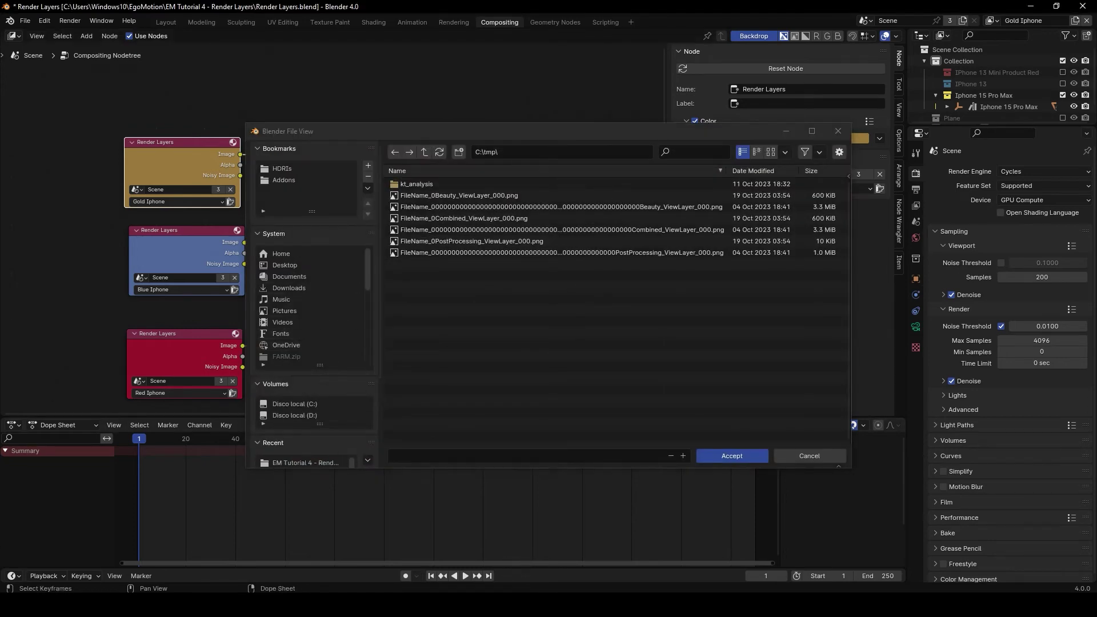
pyautogui.click(394, 132)
pyautogui.hotkey('ctrl', 'c')
pyautogui.hotkey('alt', 'Tab')
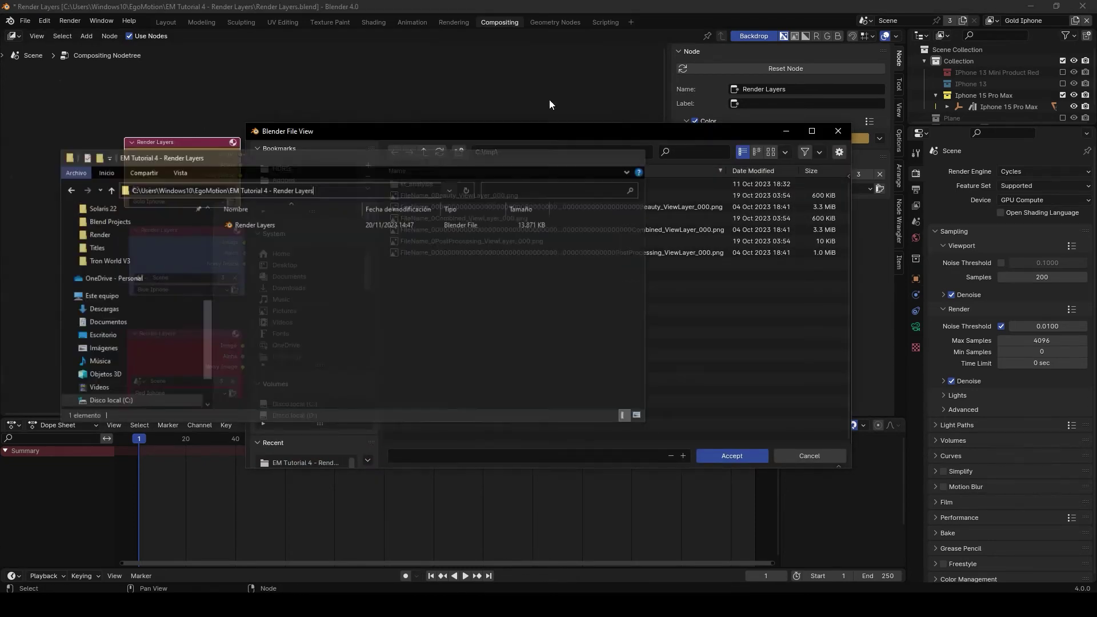
pyautogui.click(543, 151)
pyautogui.hotkey('ctrl', 'v')
pyautogui.press('Return')
# Step: Create a folder named Render in the EM Tutorial 4 - Render Layers folder
pyautogui.click(459, 151)
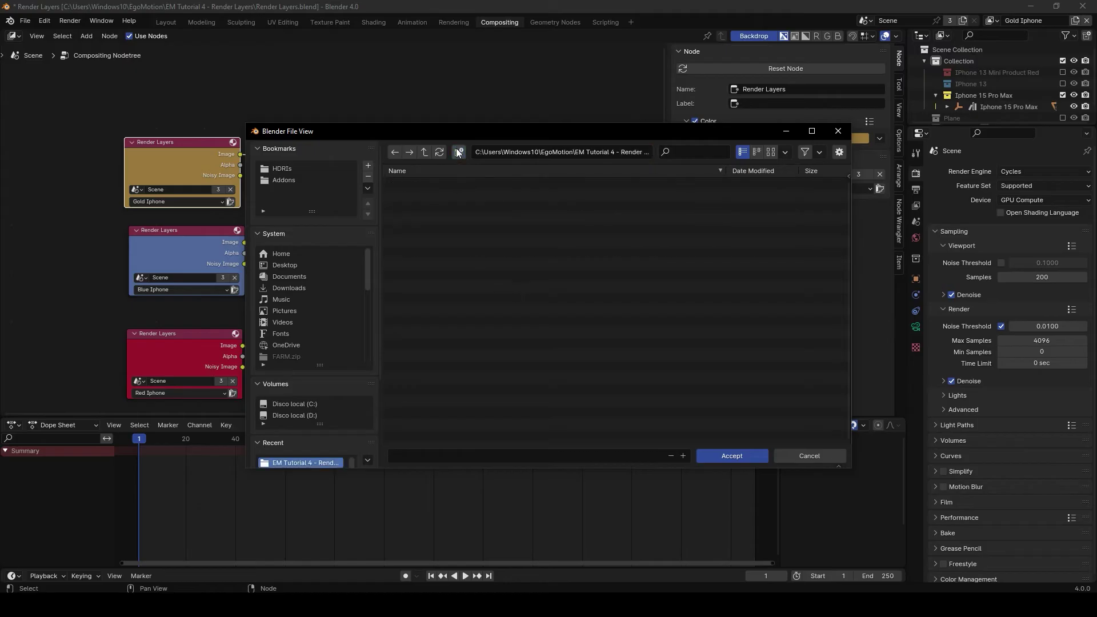
pyautogui.write('Re')
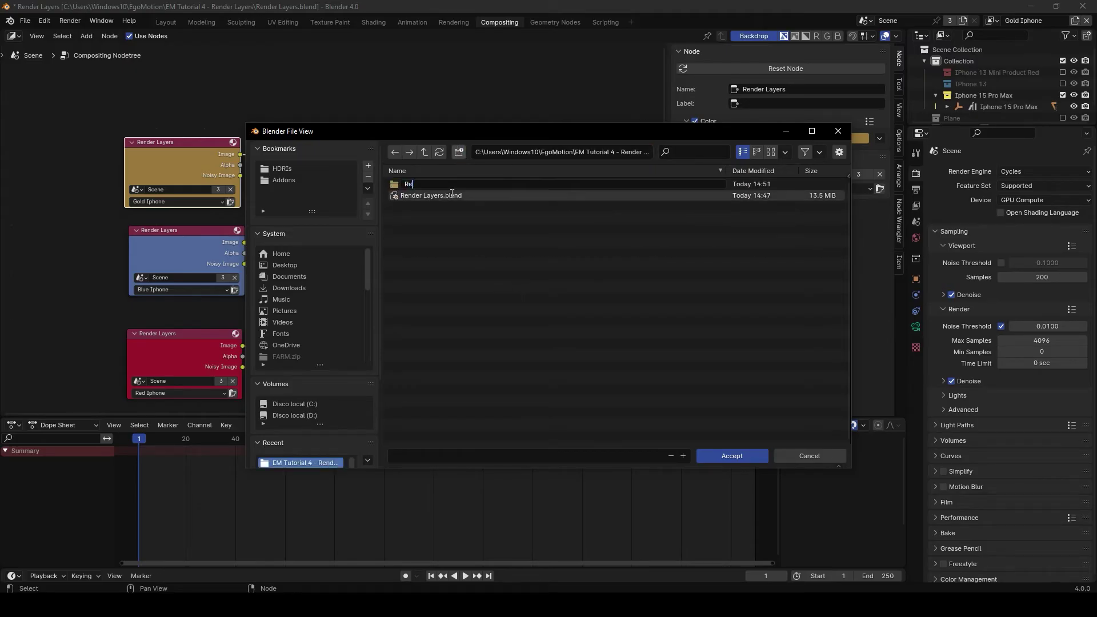
pyautogui.write('nder')
pyautogui.press('Return')
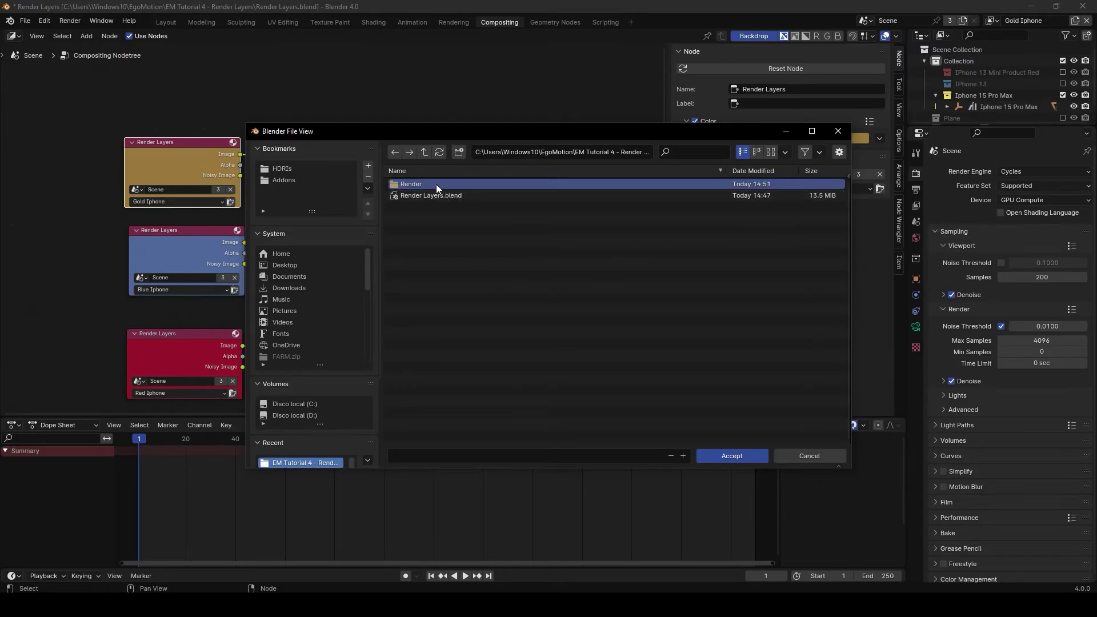
# Step: Create the subfolders Gold Iphone, Blue Iphone and Red Iphone inside the Render folder, and close the file browser without accepting a path
pyautogui.doubleClick(435, 184)
pyautogui.click(458, 151)
pyautogui.write('Gold Iphone')
pyautogui.press('Return')
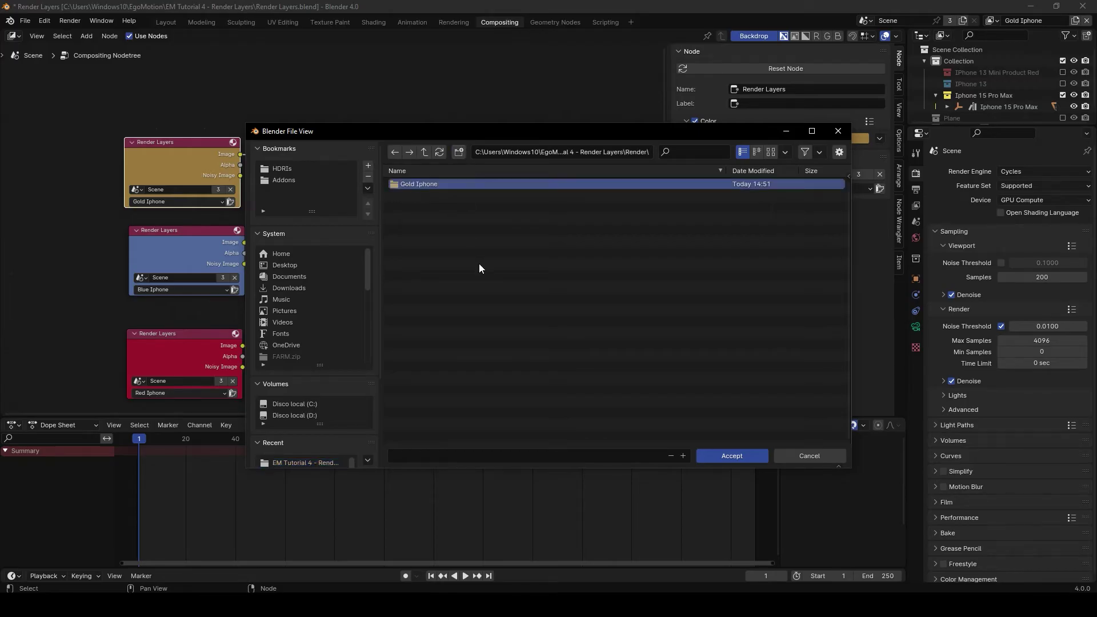
pyautogui.click(459, 151)
pyautogui.write('B')
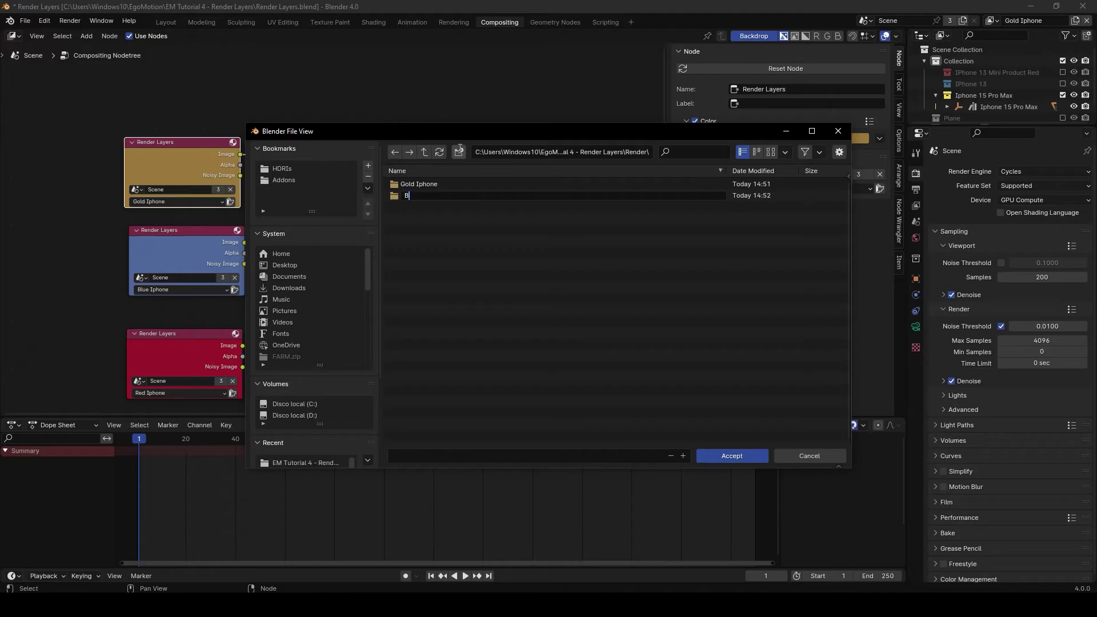
pyautogui.write('lue O')
pyautogui.write('phone')
pyautogui.press('Return')
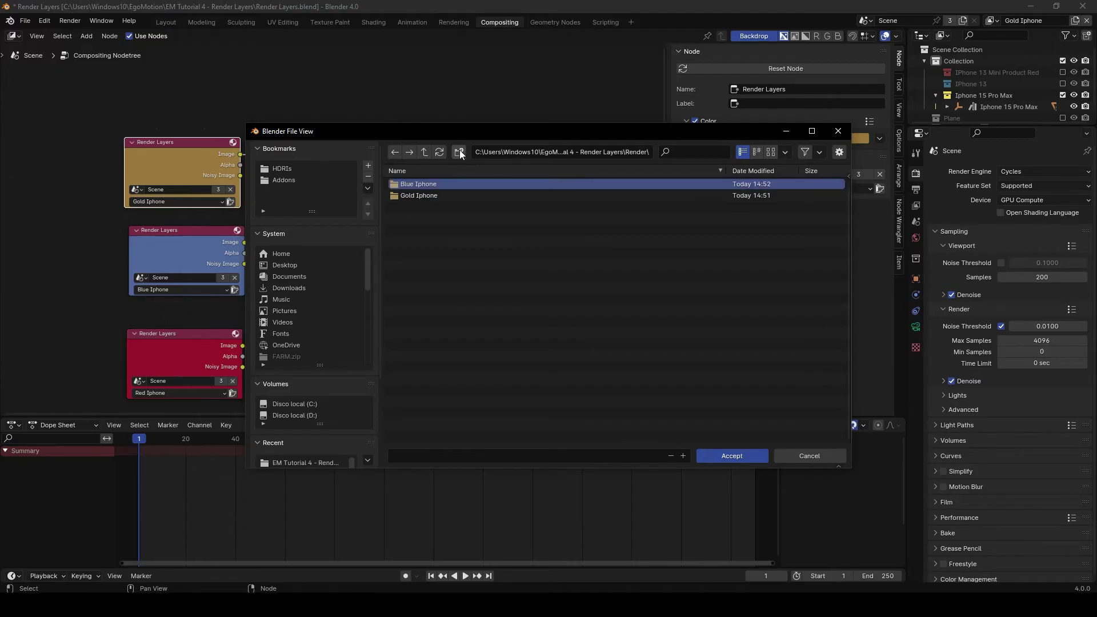
pyautogui.click(459, 151)
pyautogui.write('Red Iphone')
pyautogui.press('Return')
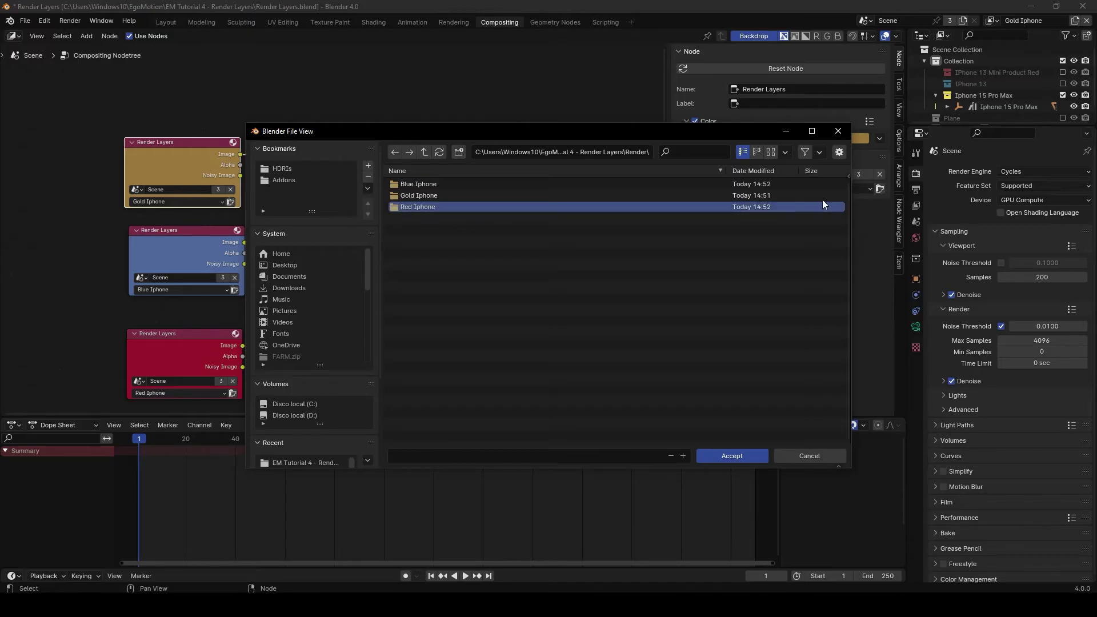
pyautogui.click(835, 131)
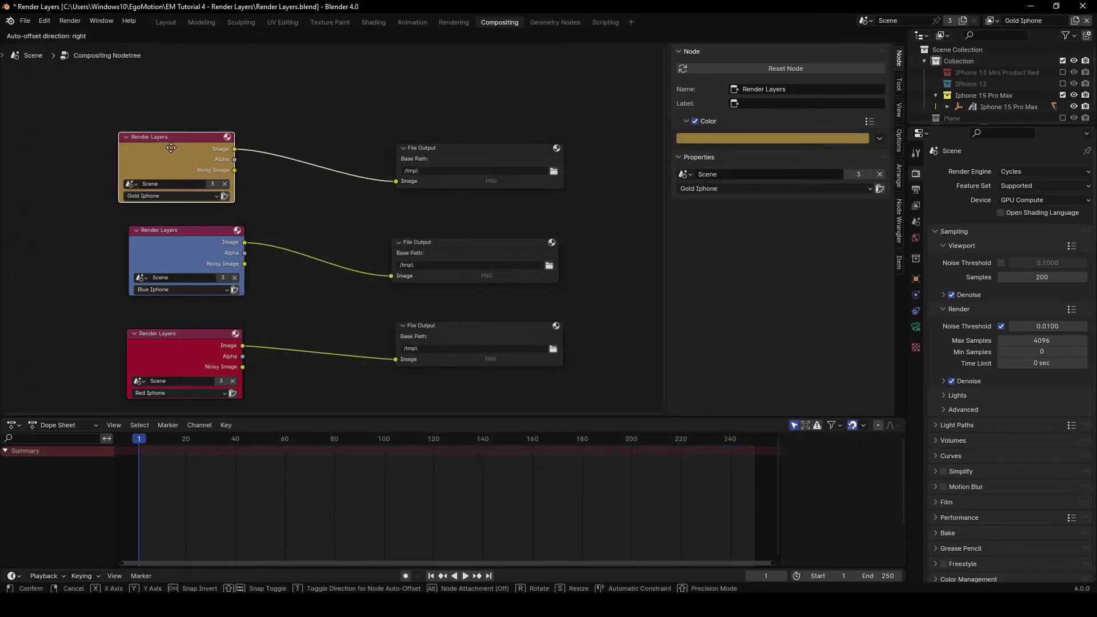
# Step: Set the gold layer's File Output base path to the Gold Iphone folder inside EM Tutorial 4 - Render Layers\Render
pyautogui.click(496, 163)
pyautogui.click(551, 170)
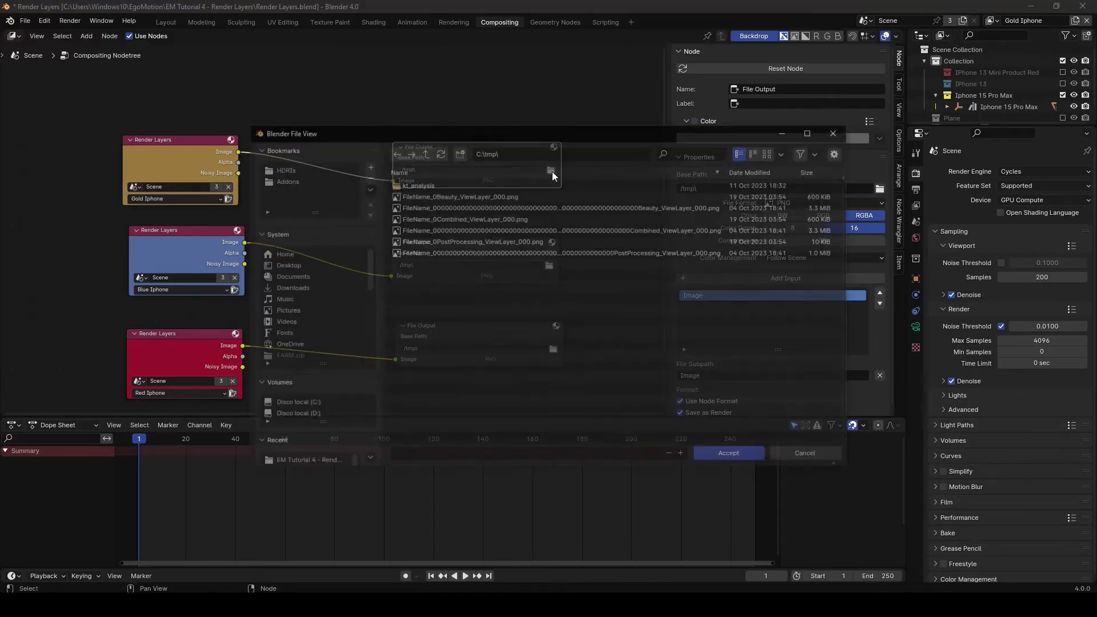
pyautogui.click(516, 153)
pyautogui.press('Return')
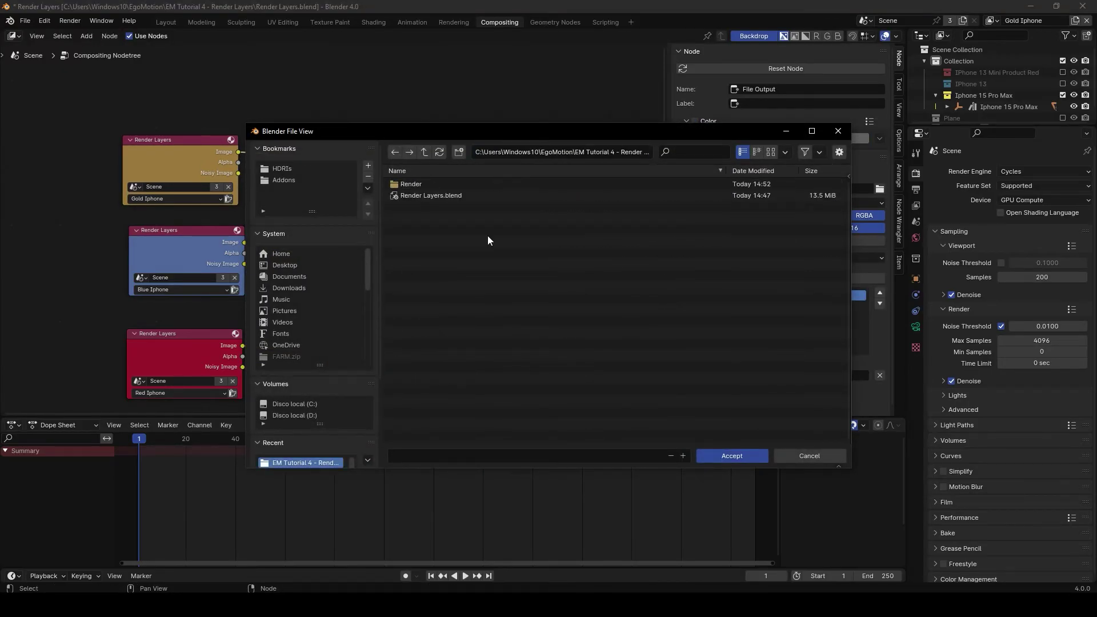
pyautogui.doubleClick(426, 184)
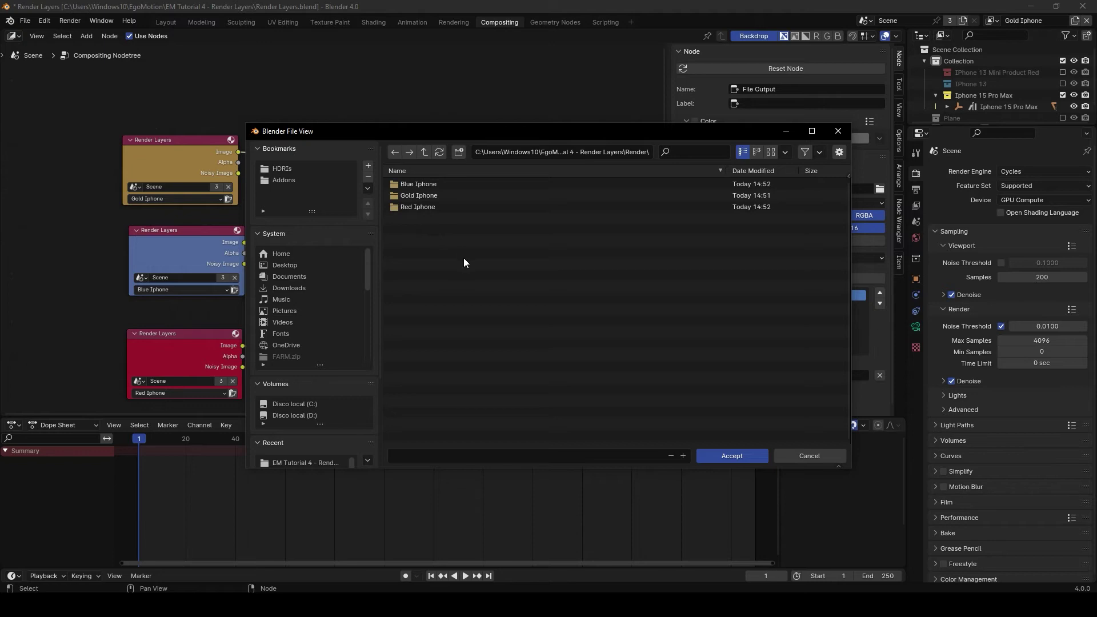
pyautogui.doubleClick(420, 196)
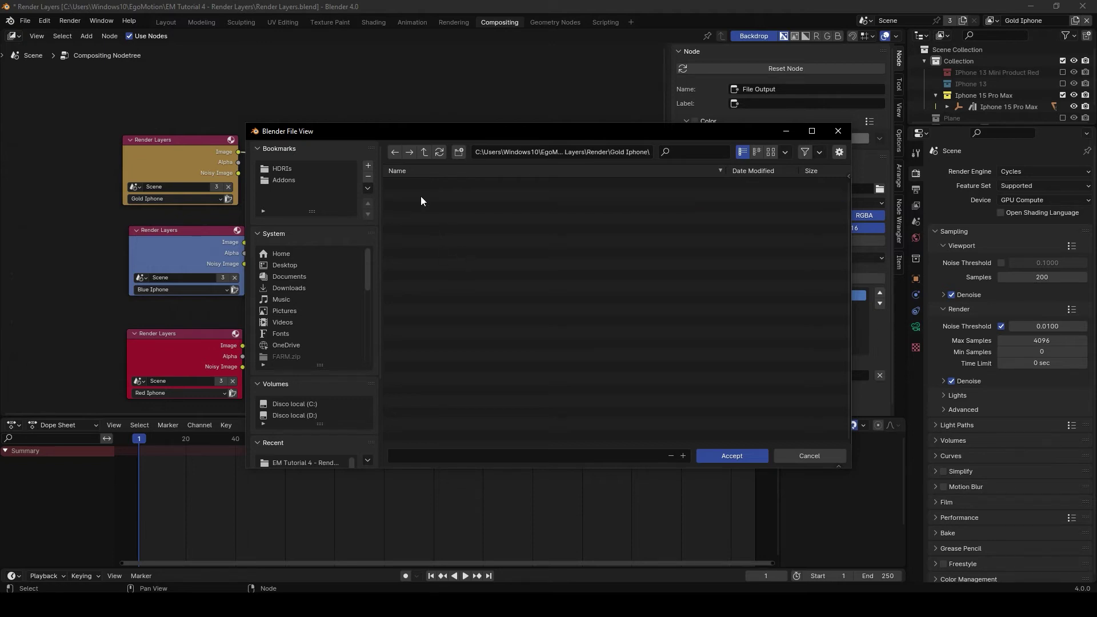
pyautogui.click(725, 458)
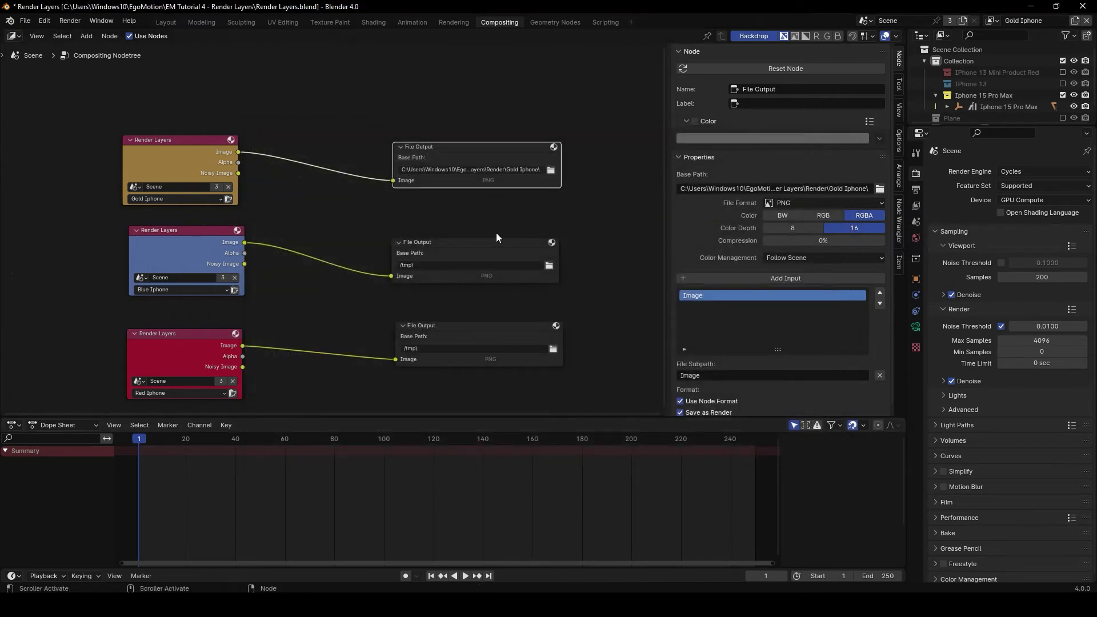
# Step: Set the blue layer's File Output base path to the Blue Iphone folder inside Render
pyautogui.scroll(-2, 364, 224)
pyautogui.click(165, 234)
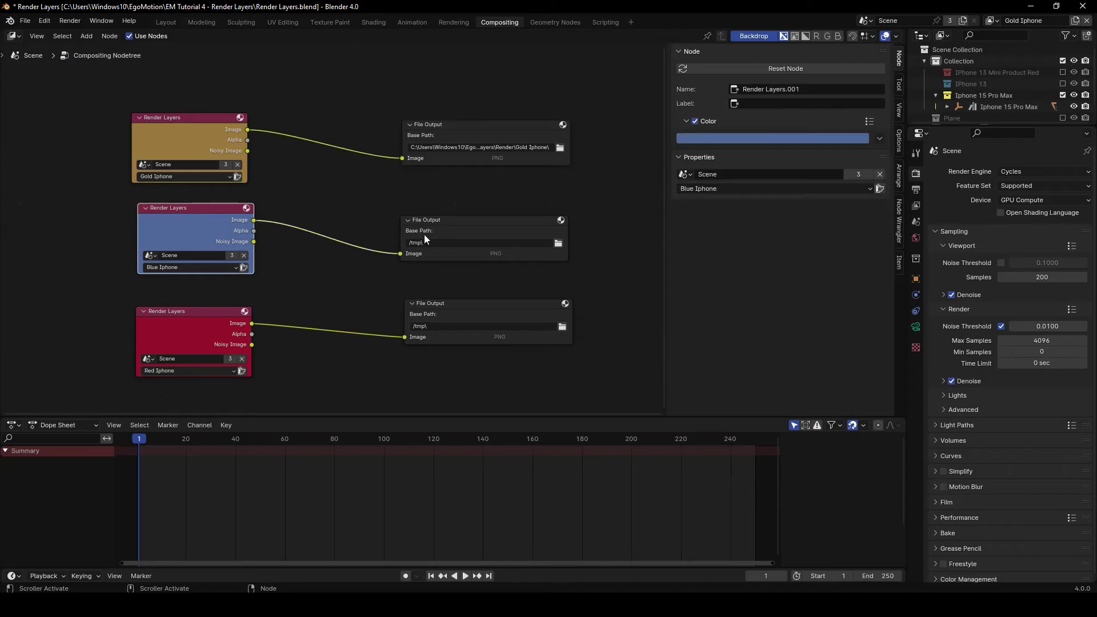
pyautogui.click(558, 243)
pyautogui.click(301, 463)
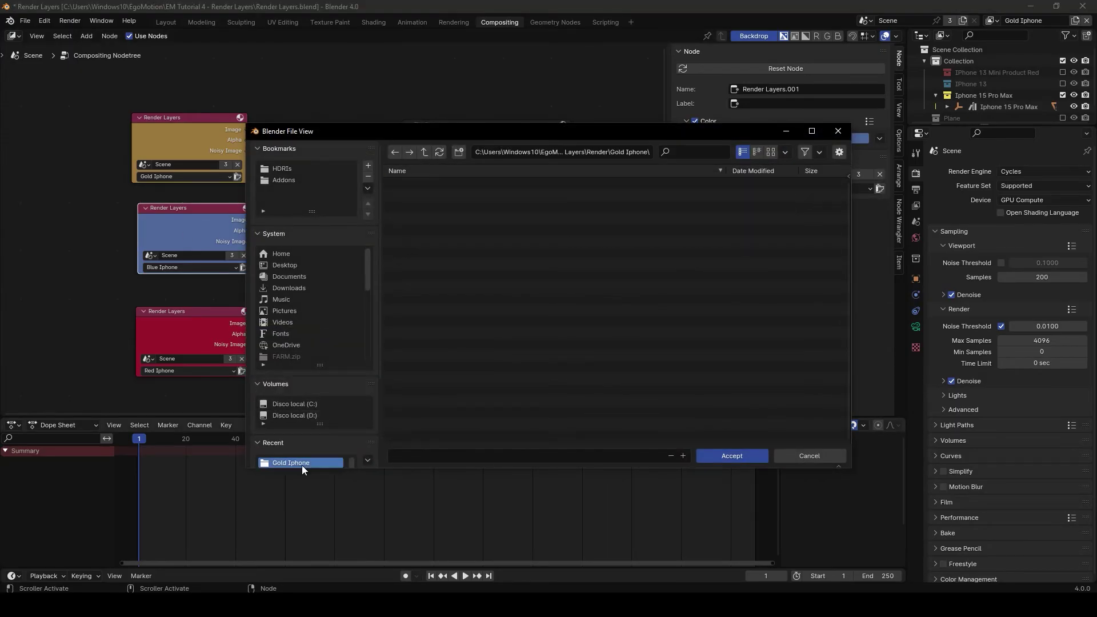
pyautogui.click(424, 152)
pyautogui.click(423, 183)
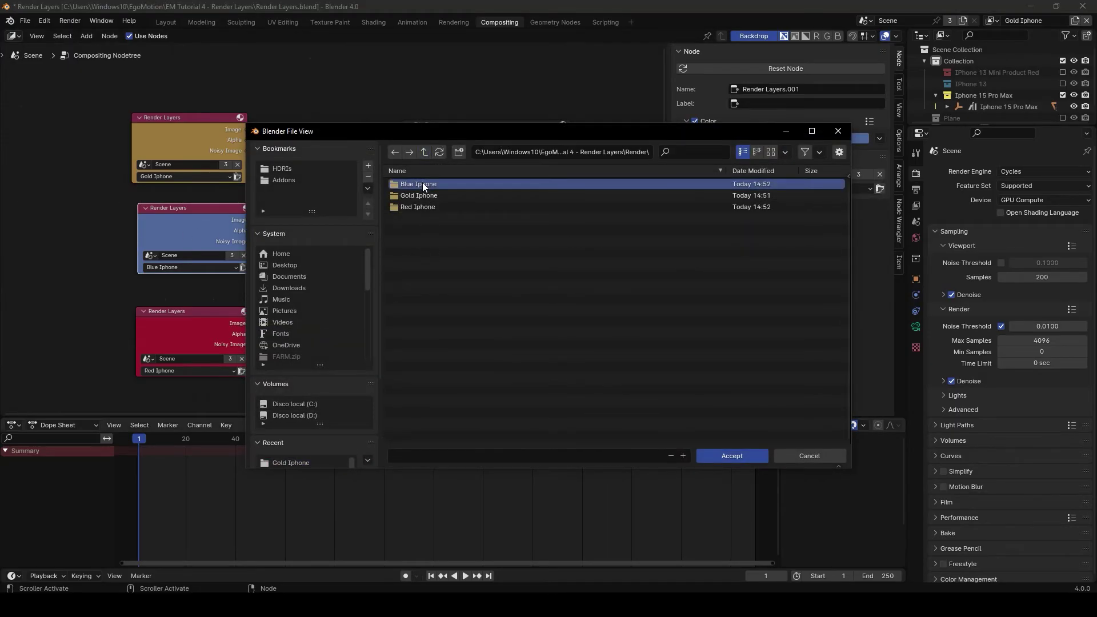
pyautogui.doubleClick(412, 184)
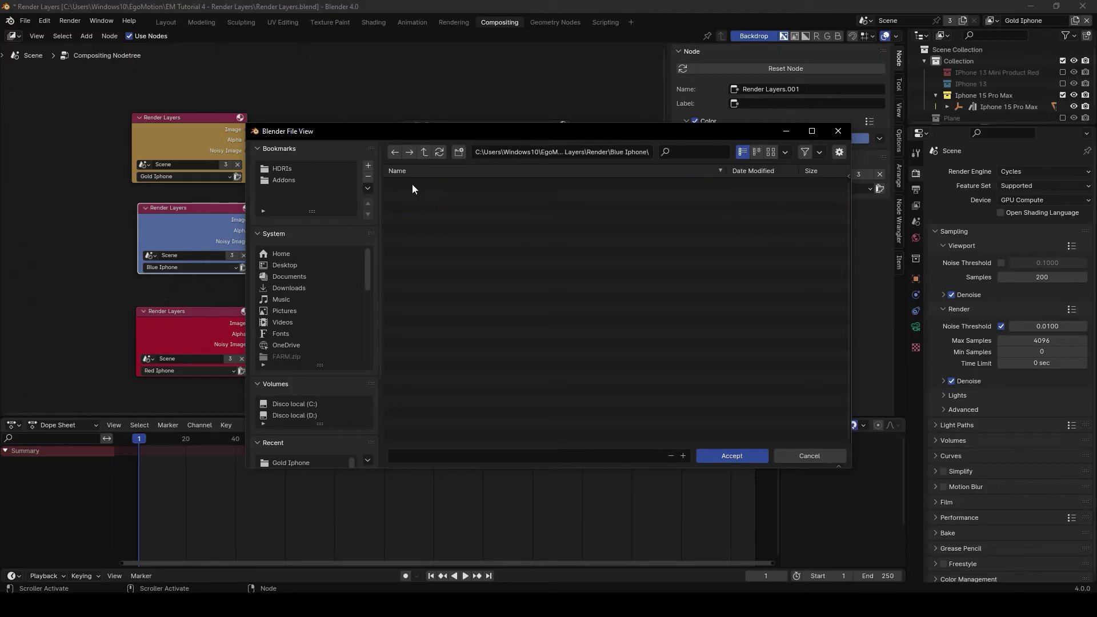
pyautogui.click(731, 456)
# Step: Set the red layer's File Output base path to the Red Iphone folder inside Render
pyautogui.keyDown('shift'); pyautogui.scroll(-2, 448, 272); pyautogui.keyUp('shift')
pyautogui.click(551, 273)
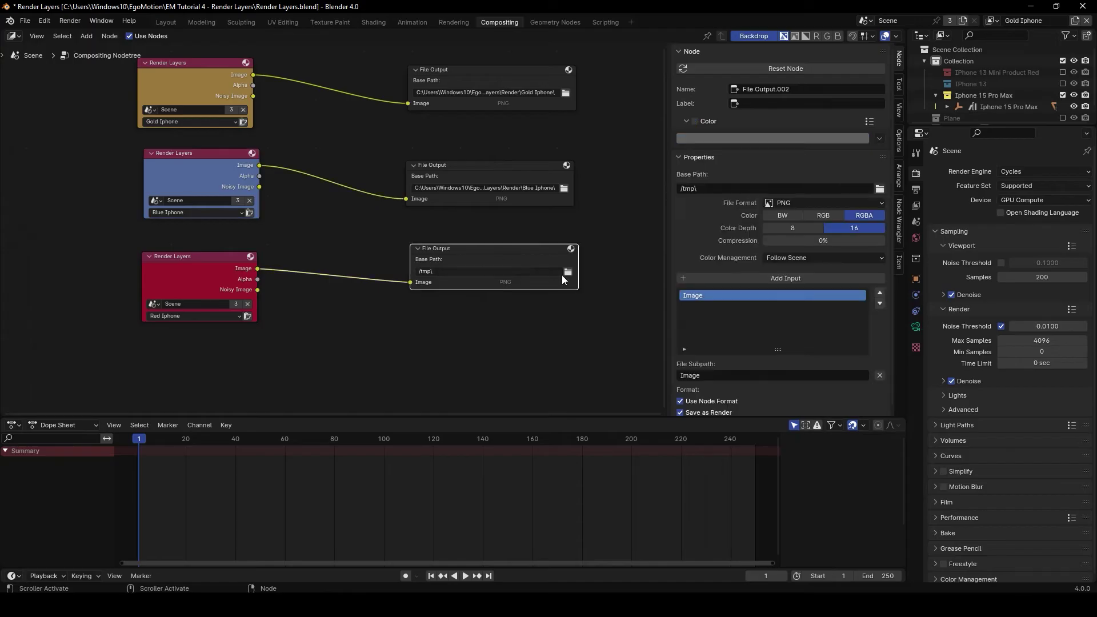
pyautogui.click(569, 272)
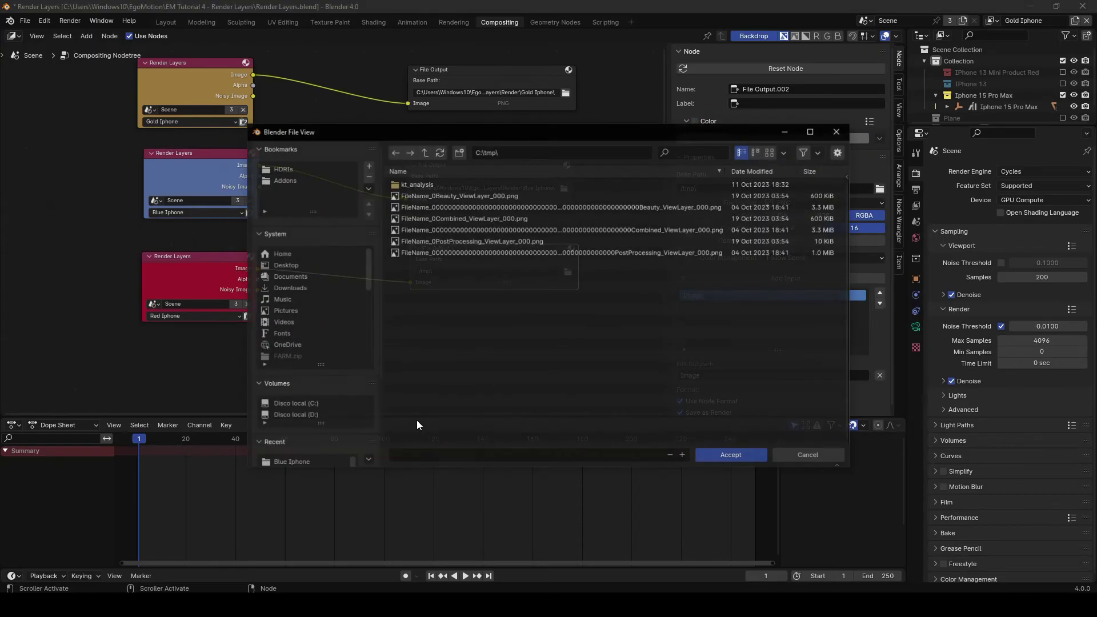
pyautogui.click(294, 463)
pyautogui.click(424, 152)
pyautogui.click(432, 206)
pyautogui.doubleClick(433, 207)
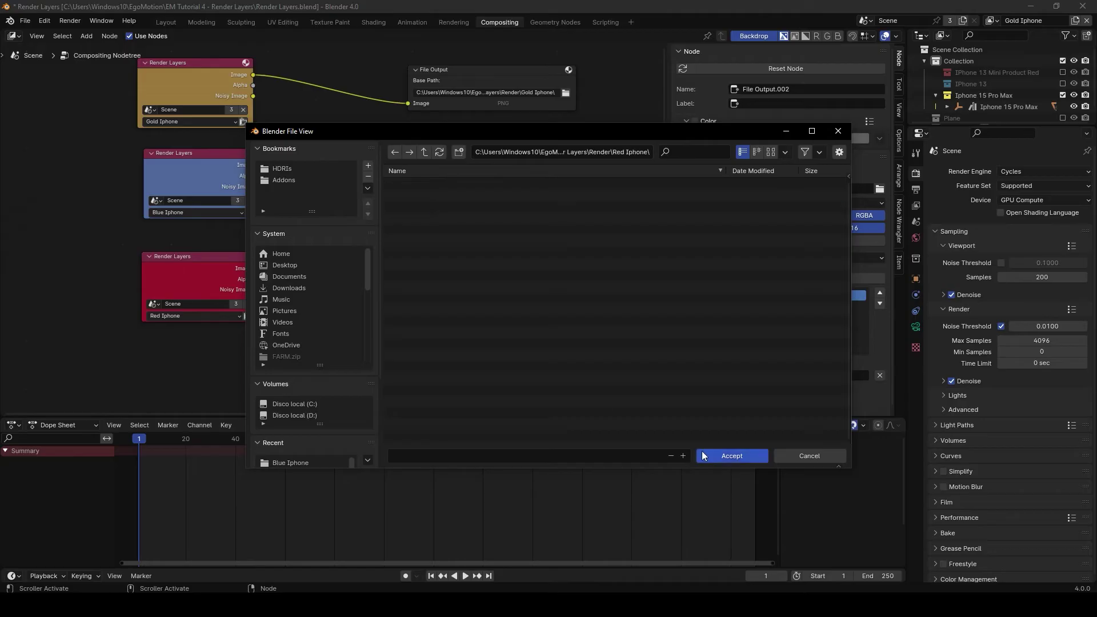
pyautogui.click(721, 455)
pyautogui.scroll(-3, 527, 313)
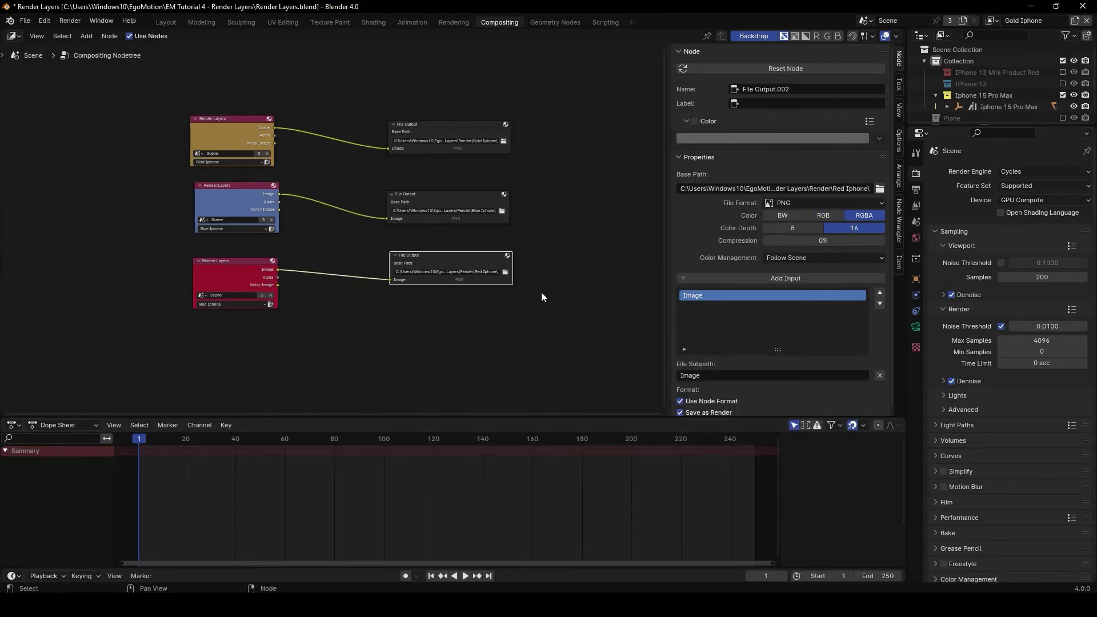
# Step: In the Layout workspace, set the final render's max samples to 200 and disable its noise threshold
pyautogui.click(166, 22)
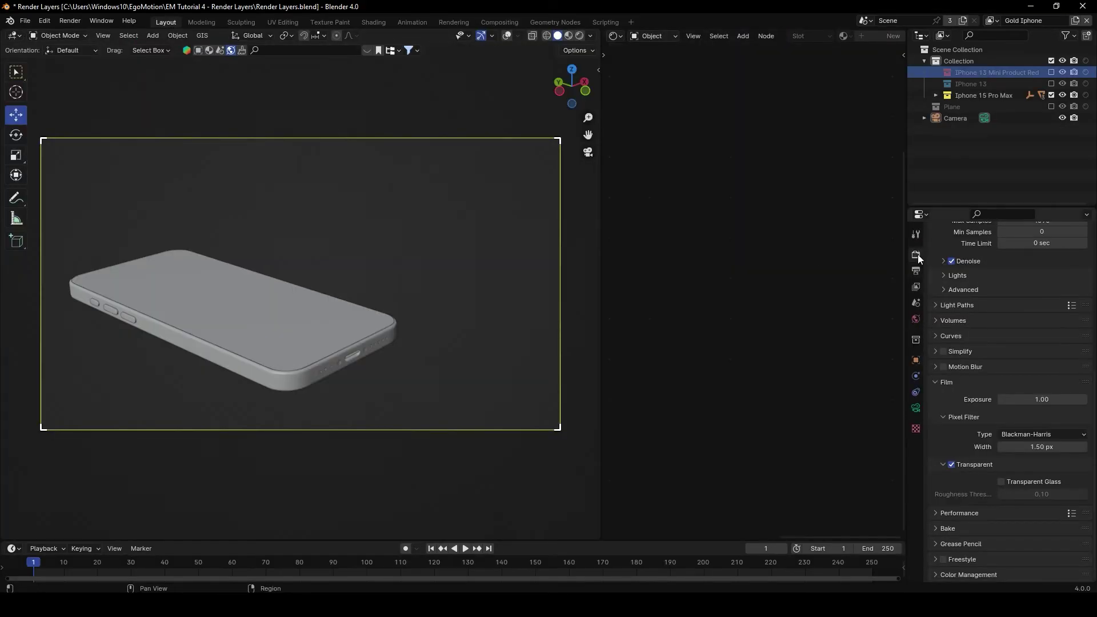
pyautogui.scroll(6, 970, 347)
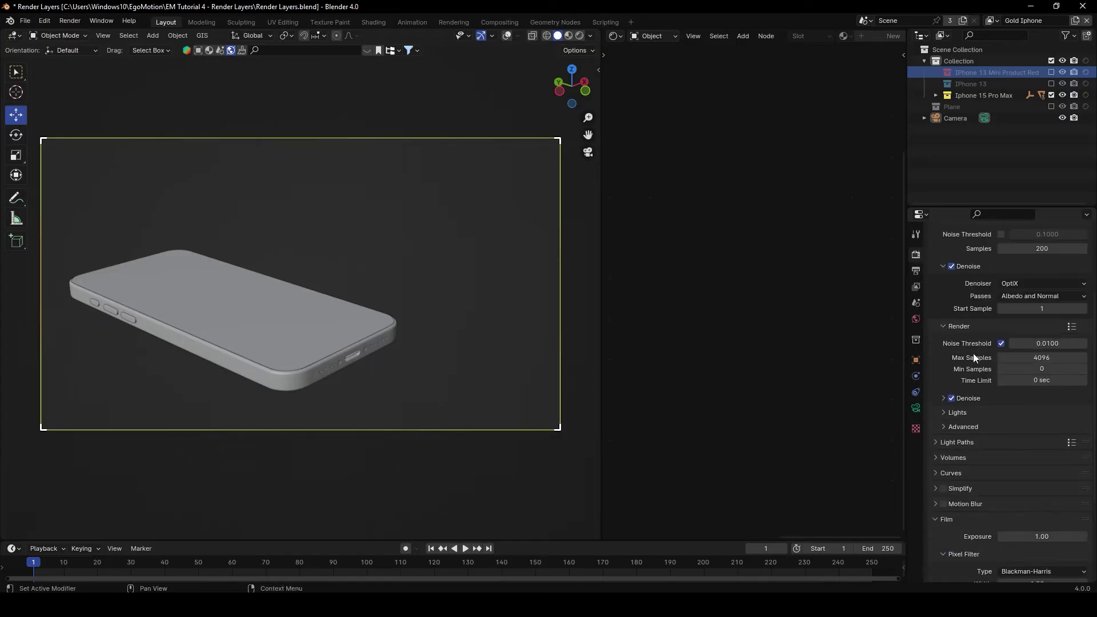
pyautogui.click(1058, 358)
pyautogui.write('200')
pyautogui.press('Return')
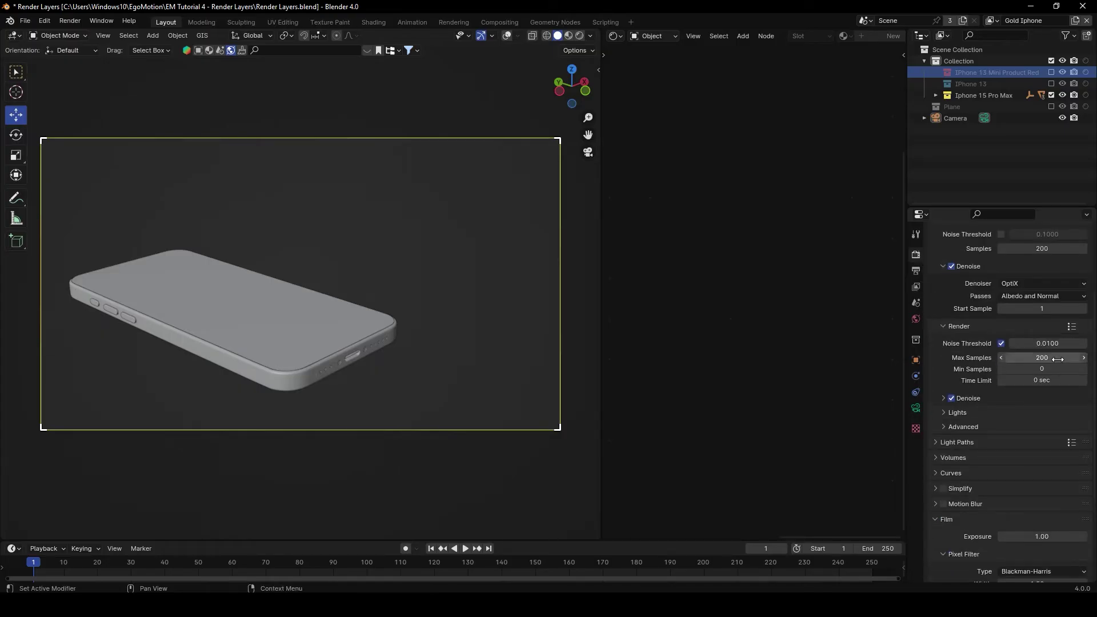
pyautogui.click(1001, 343)
# Step: Set the final render's denoiser to OptiX
pyautogui.click(942, 388)
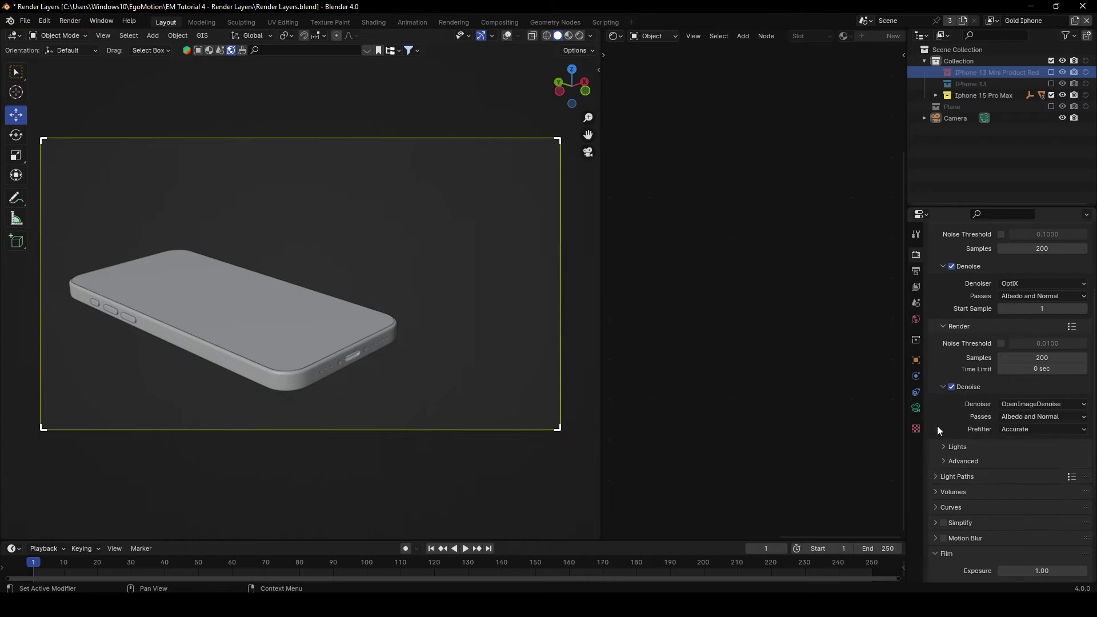
pyautogui.click(1020, 402)
pyautogui.click(1019, 417)
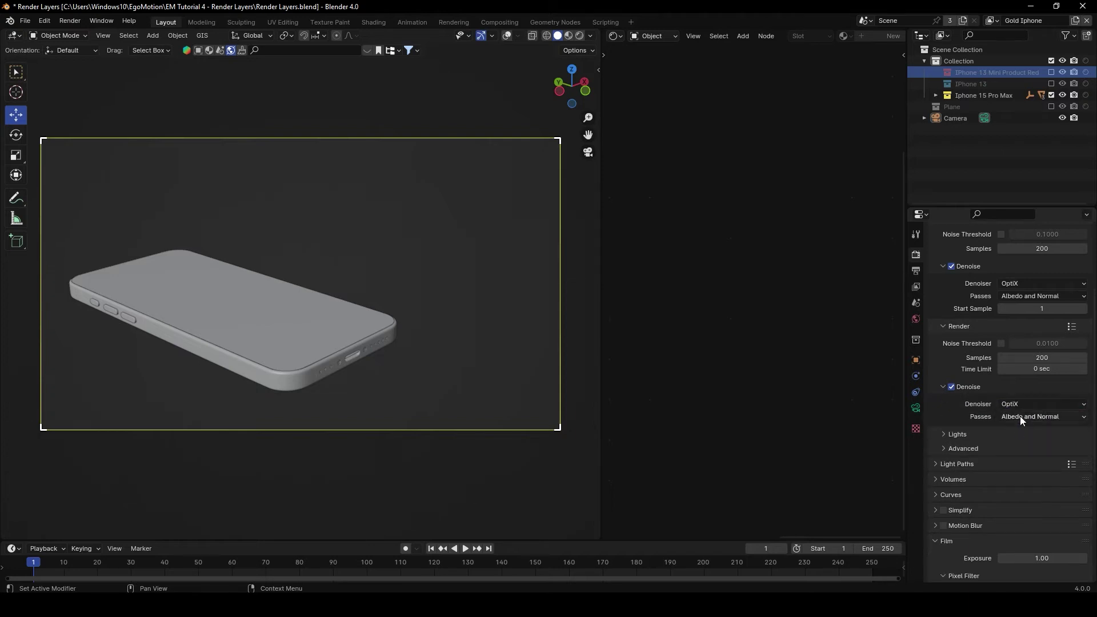
# Step: Save the Blender file and render the image with all view layers
pyautogui.hotkey('ctrl', 's')
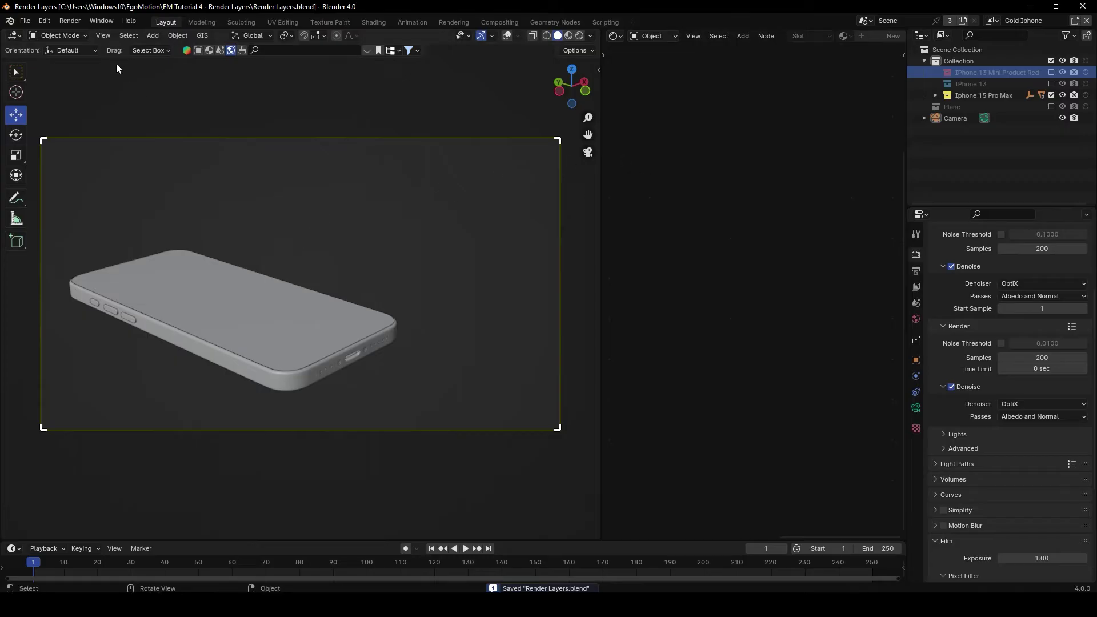
pyautogui.click(68, 21)
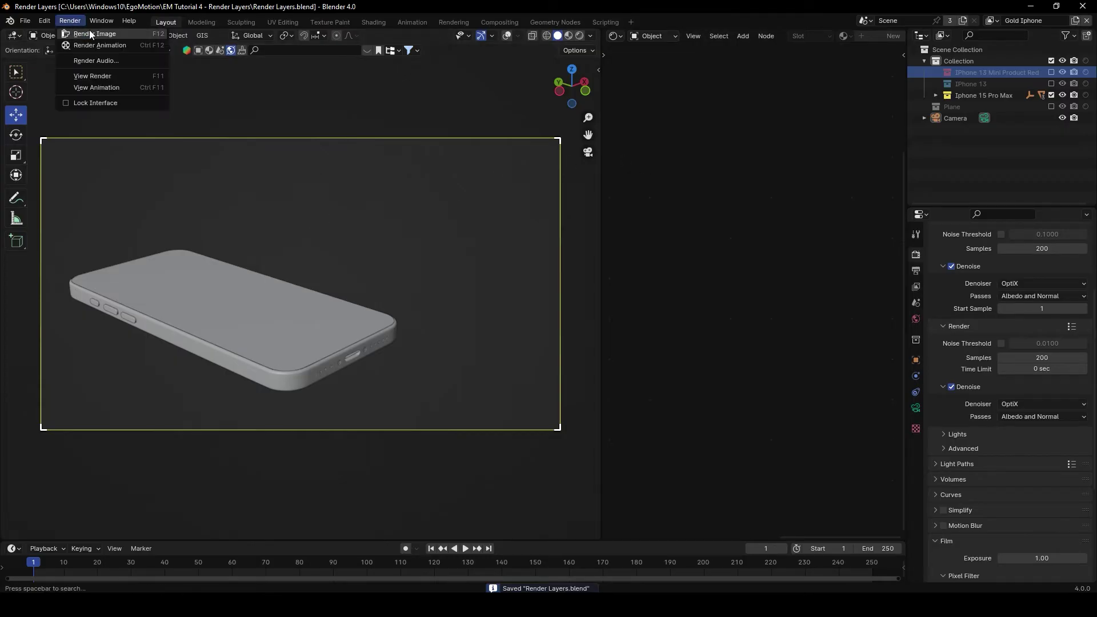
pyautogui.click(91, 33)
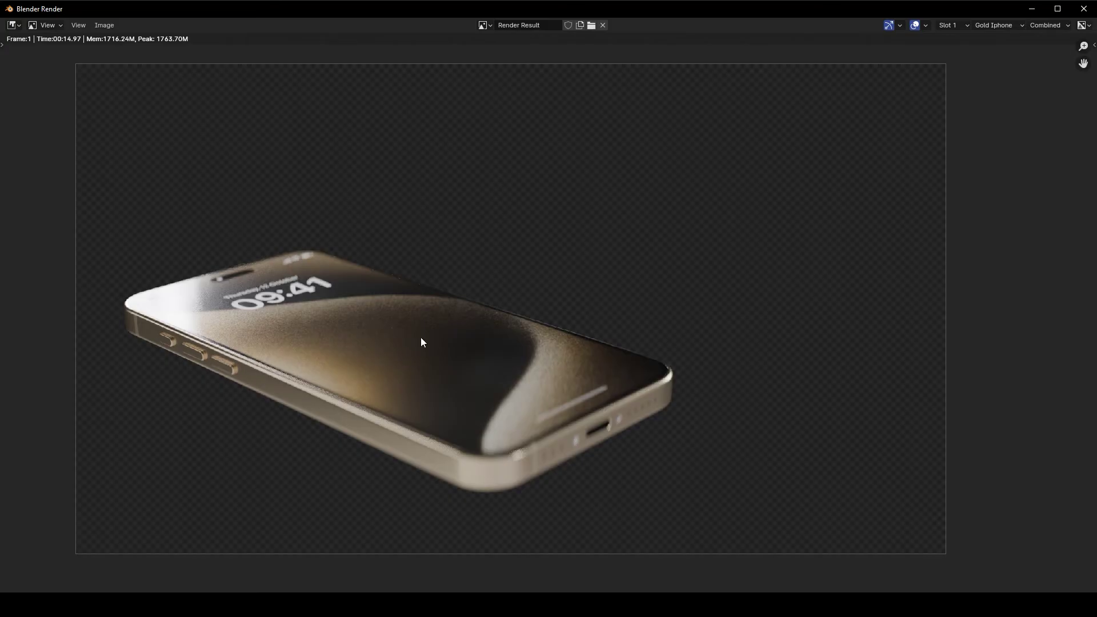
# Step: Switch to File Explorer and view the rendered image in the Blue Iphone folder inside Render
pyautogui.doubleClick(204, 165)
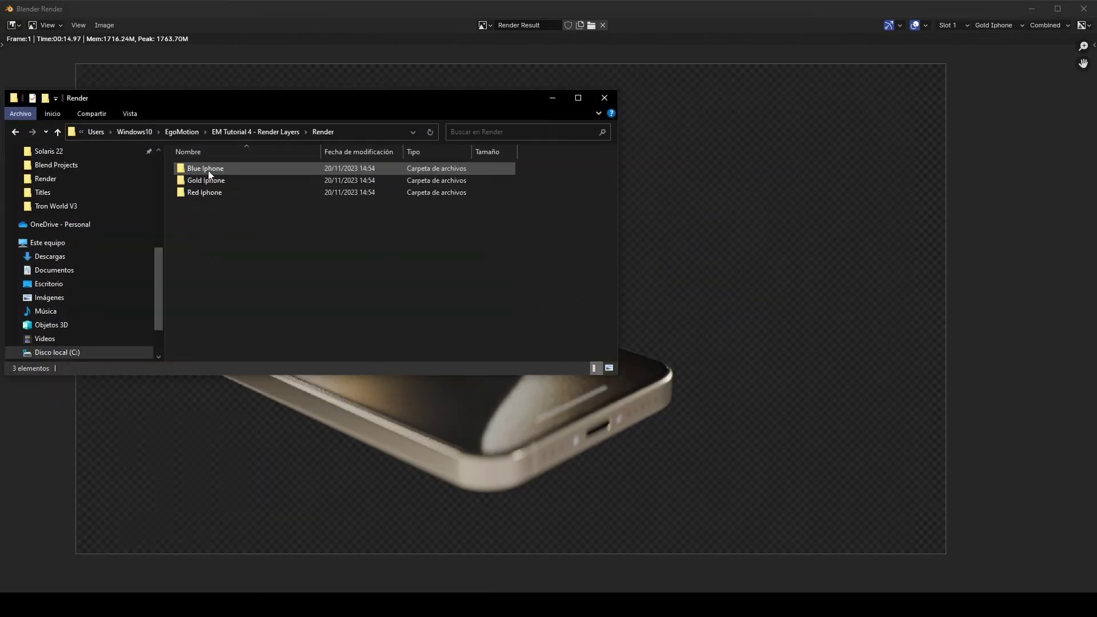
pyautogui.click(580, 98)
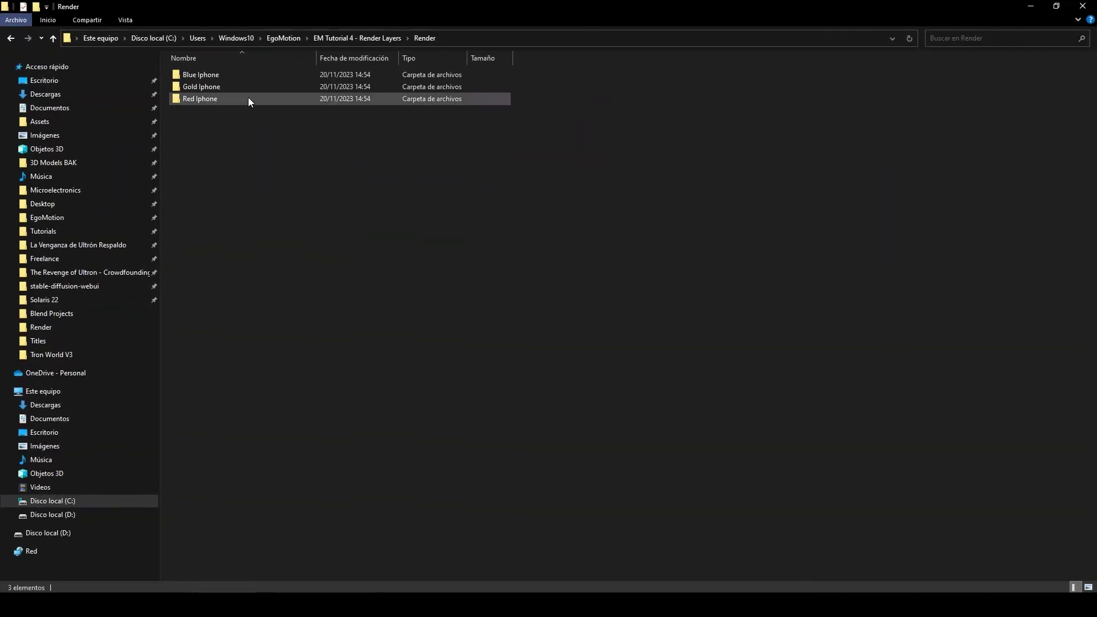
pyautogui.doubleClick(209, 77)
pyautogui.doubleClick(206, 84)
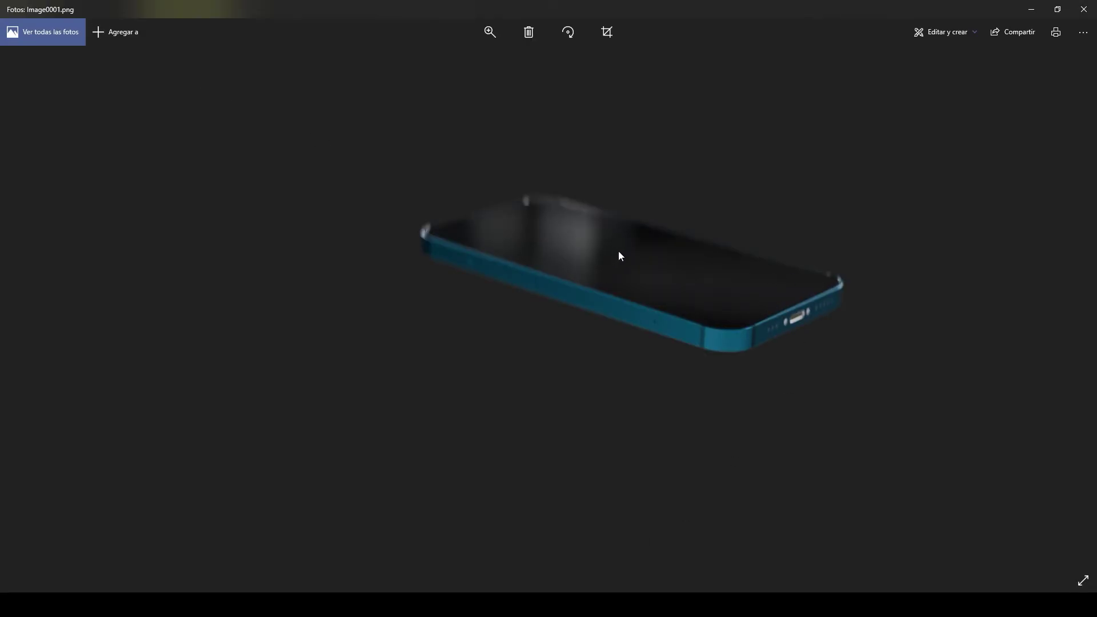
pyautogui.click(1083, 9)
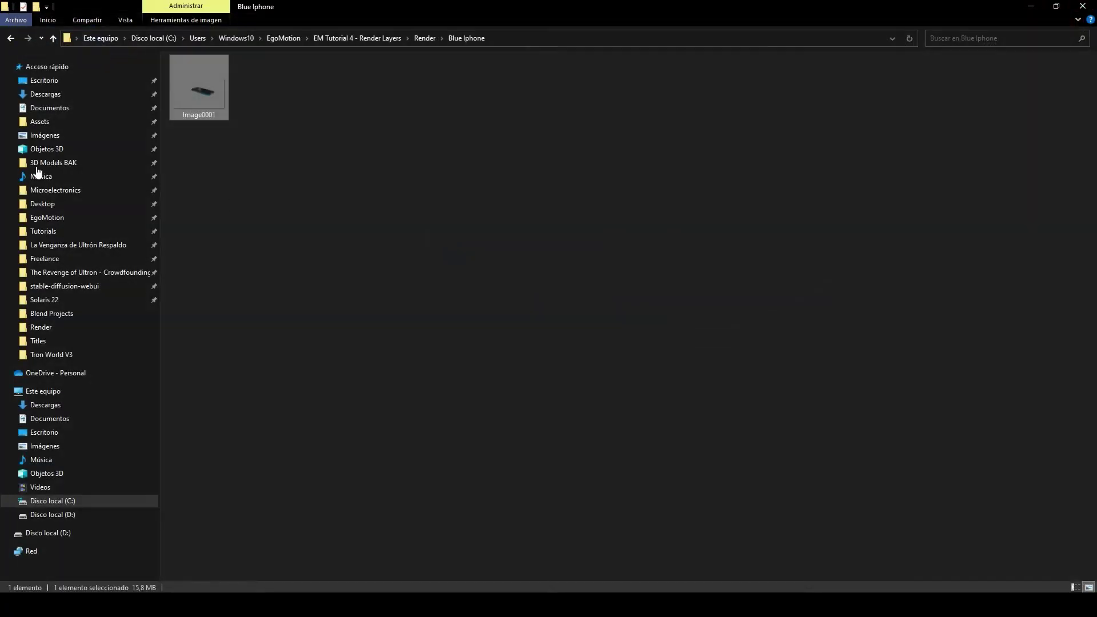
# Step: View the rendered image in the Gold Iphone folder
pyautogui.click(11, 37)
pyautogui.doubleClick(207, 85)
pyautogui.doubleClick(206, 91)
pyautogui.click(1083, 9)
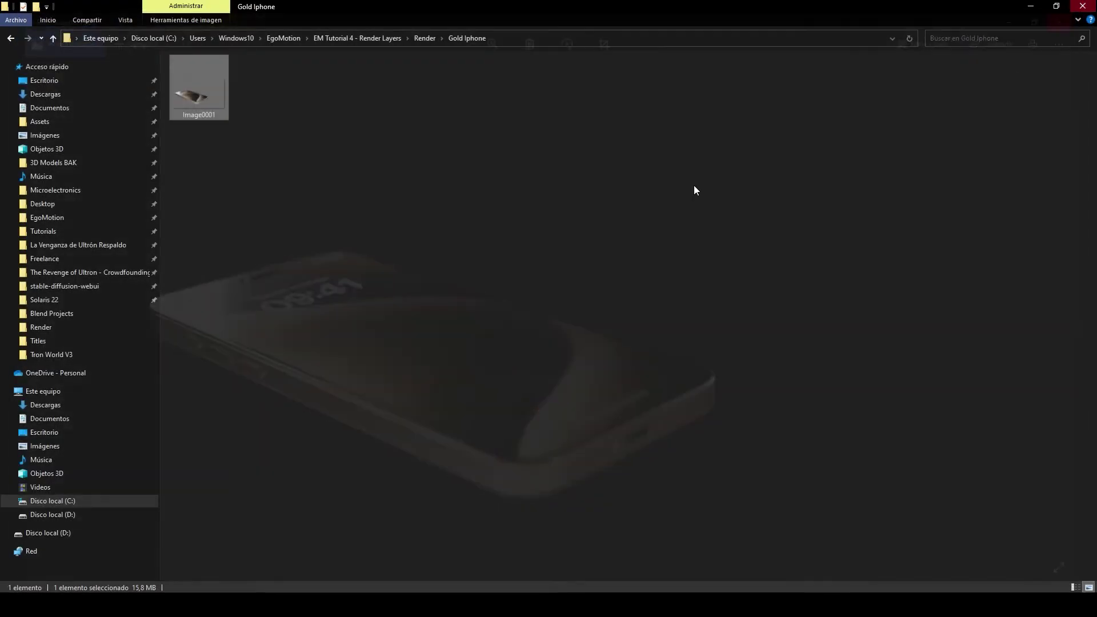
# Step: View the rendered image in the Red Iphone folder
pyautogui.click(11, 38)
pyautogui.click(202, 103)
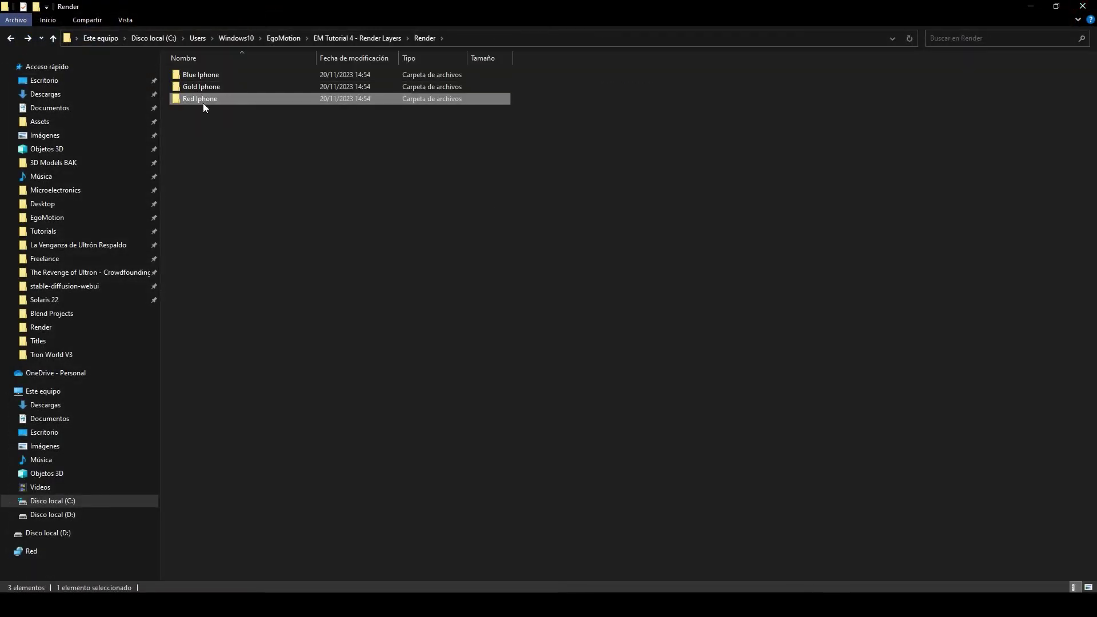
pyautogui.doubleClick(204, 103)
pyautogui.doubleClick(212, 103)
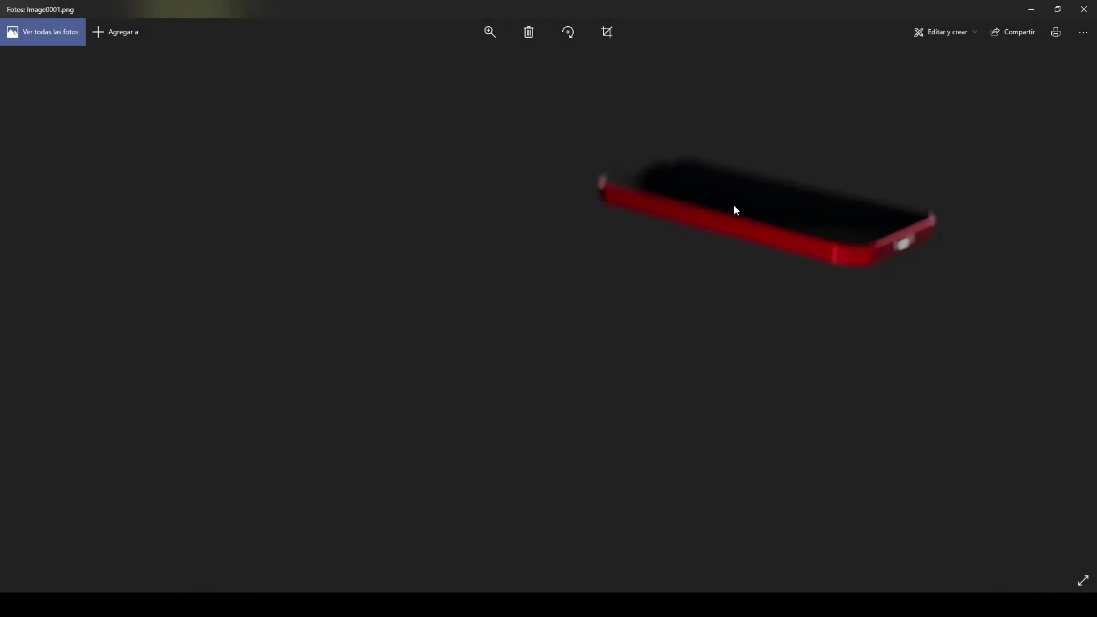
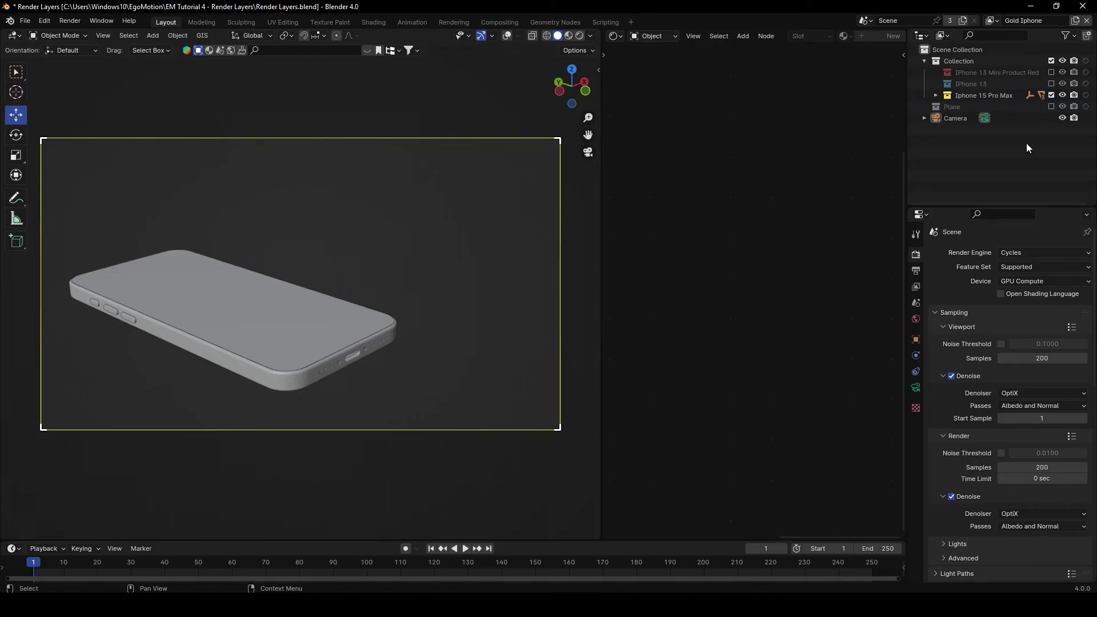
# Step: Back in Blender, add a blank view layer and name it Ground
pyautogui.click(1076, 21)
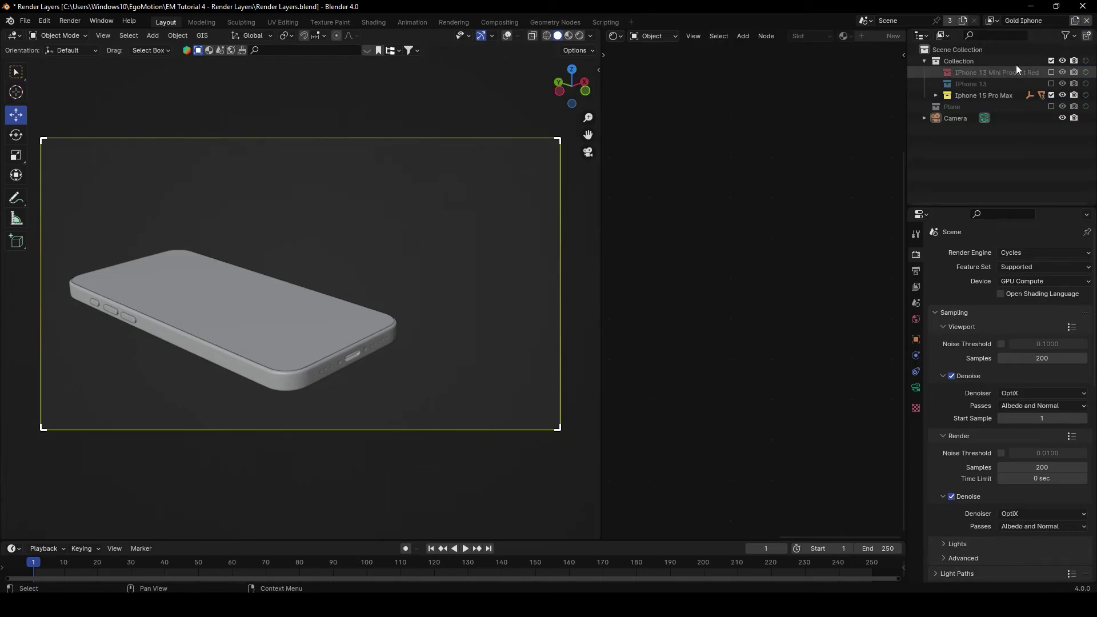
pyautogui.click(1076, 21)
pyautogui.click(1033, 65)
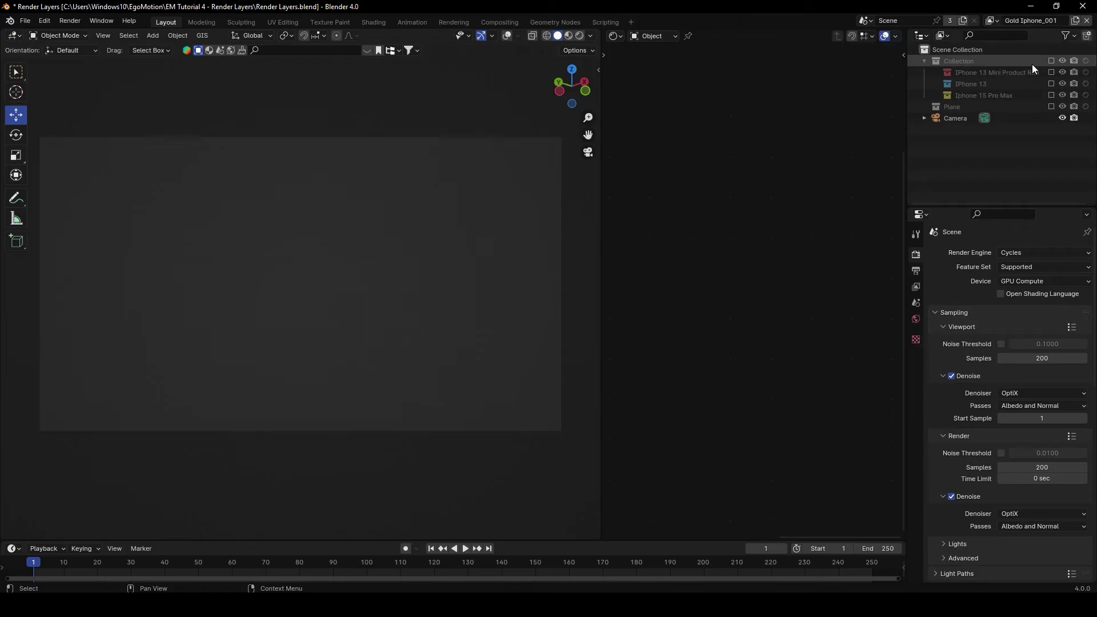
pyautogui.doubleClick(1030, 20)
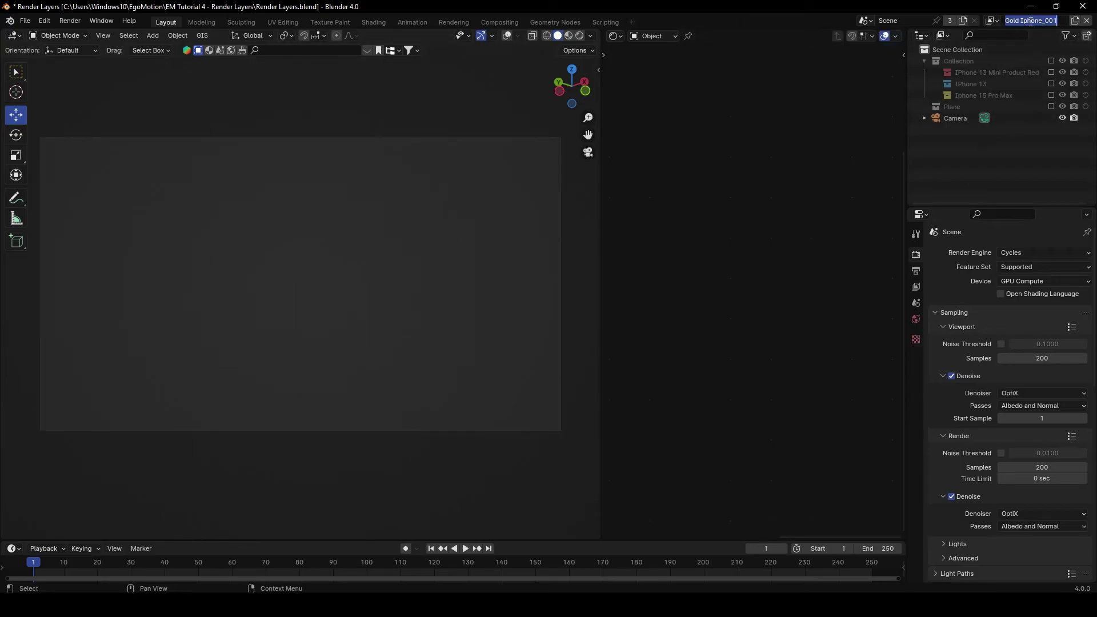
pyautogui.write('G')
# Step: Rename the Plane collection as Ground, include it in the Ground view layer, and preview it with rendered viewport shading
pyautogui.doubleClick(957, 107)
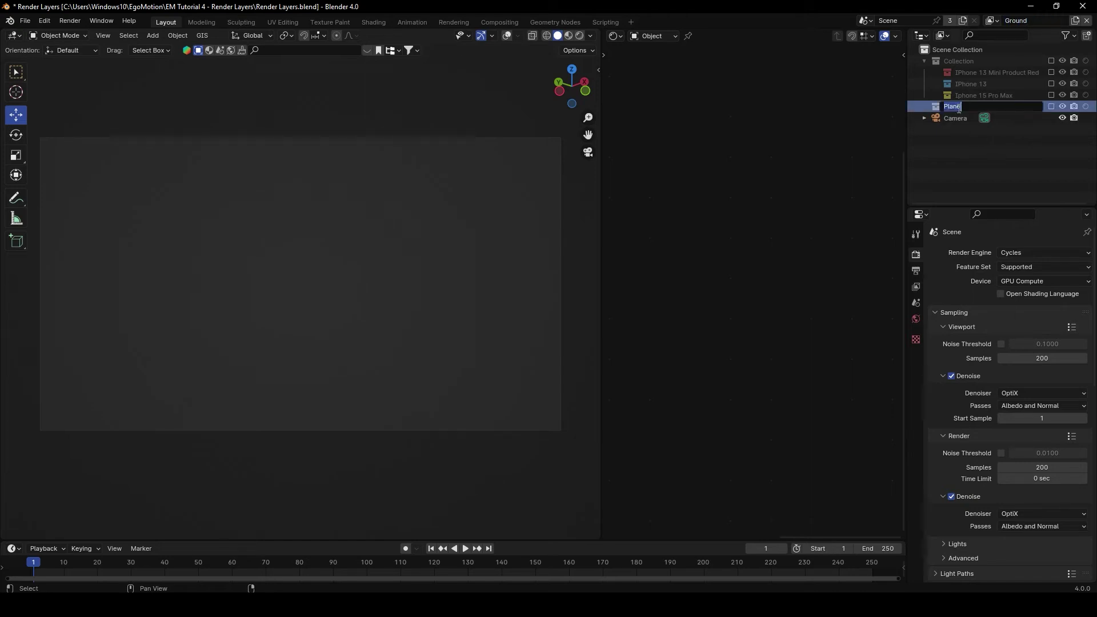
pyautogui.write('Ground')
pyautogui.press('Return')
pyautogui.click(1050, 106)
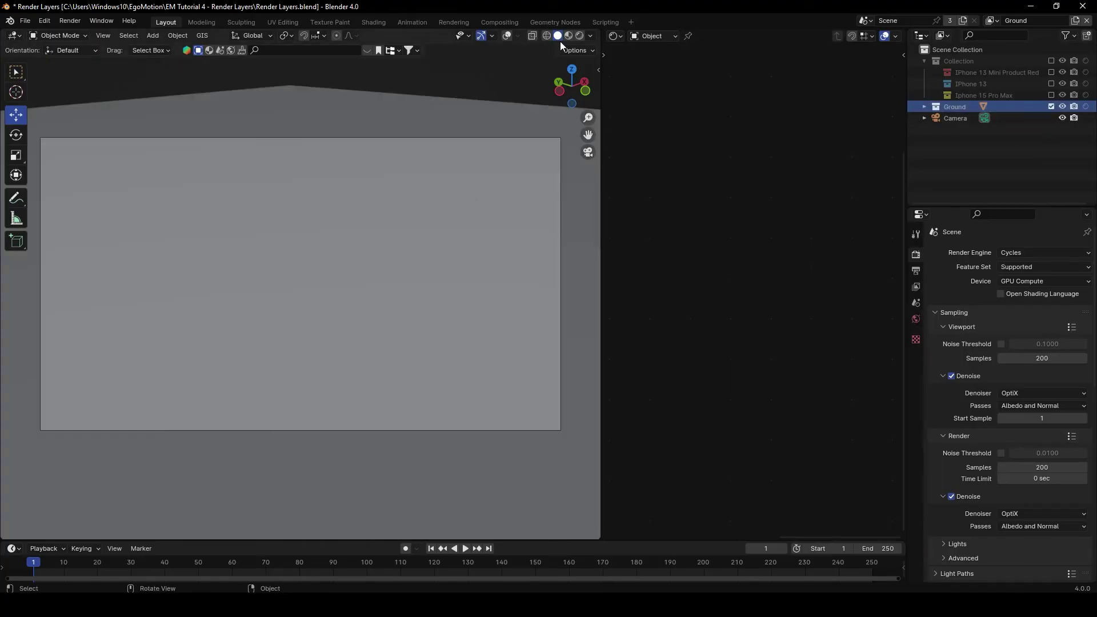
pyautogui.click(579, 37)
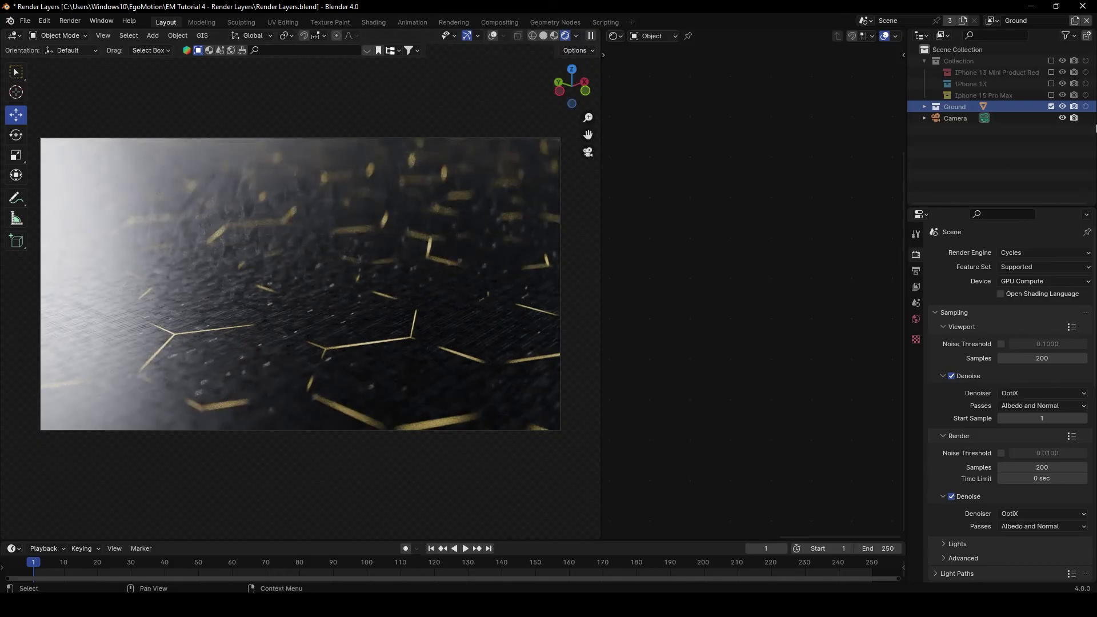
# Step: Include the Iphone 15 Pro Max, IPhone 13 and IPhone 13 Mini Product Red collections in the Ground view layer
pyautogui.click(1047, 95)
pyautogui.click(1035, 106)
pyautogui.click(1051, 95)
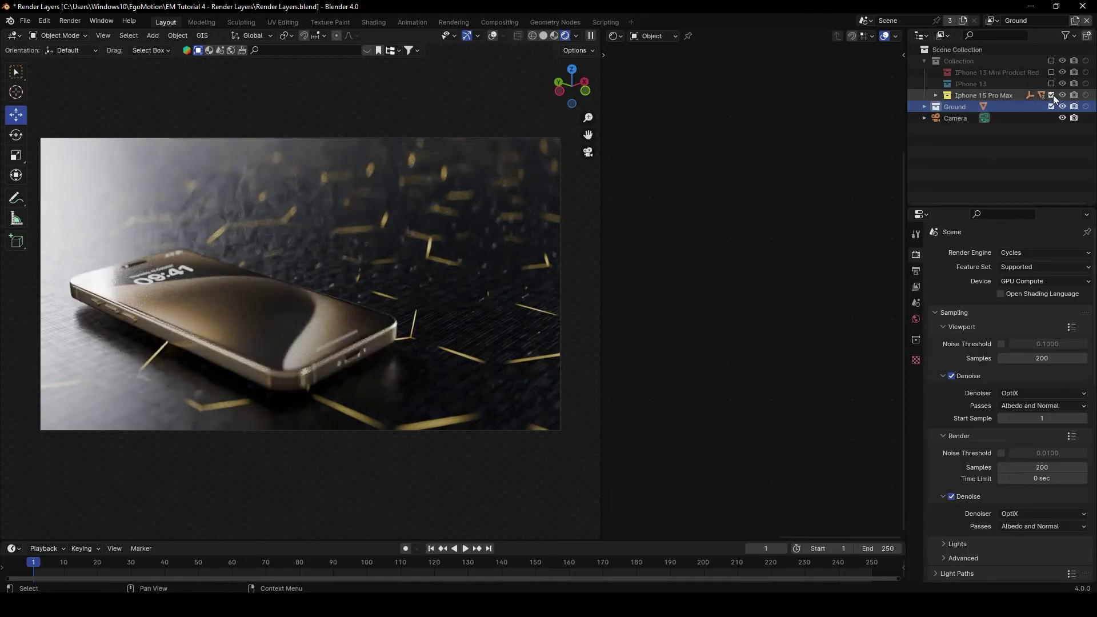
pyautogui.click(1052, 83)
pyautogui.click(1050, 71)
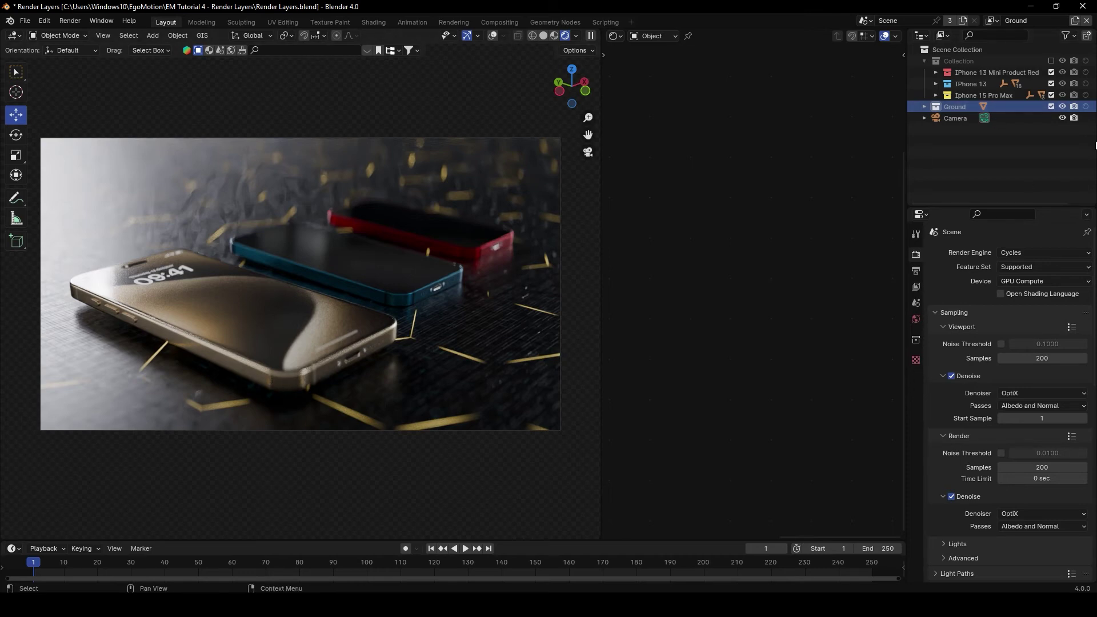
# Step: Hide the Holdout restriction column in the Outliner and show it again
pyautogui.click(974, 72)
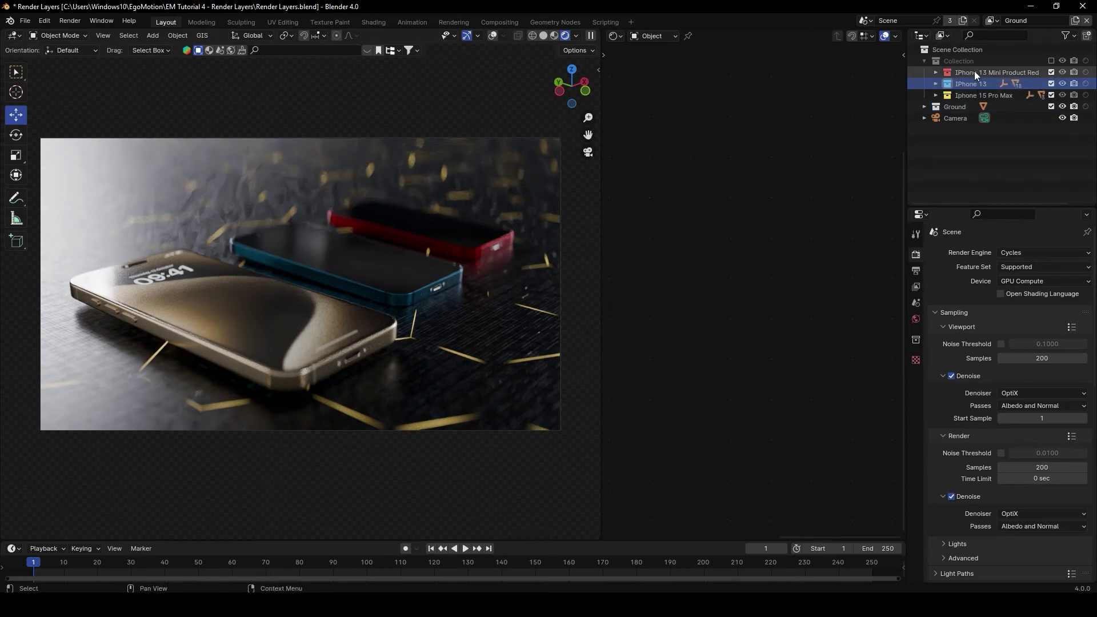
pyautogui.click(988, 92)
pyautogui.click(1073, 36)
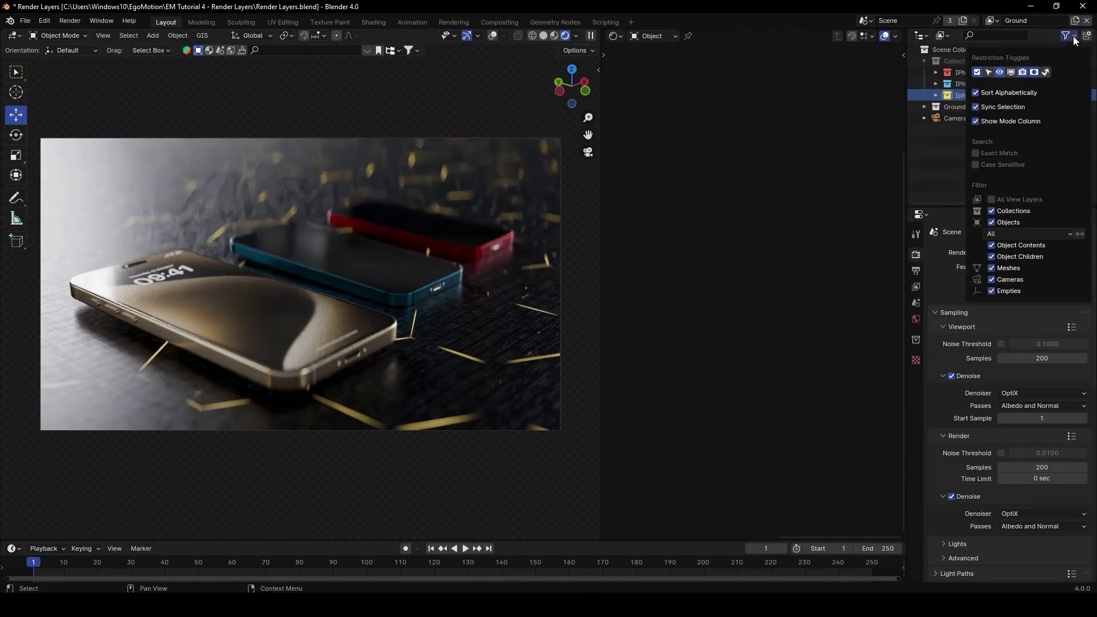
pyautogui.click(1034, 72)
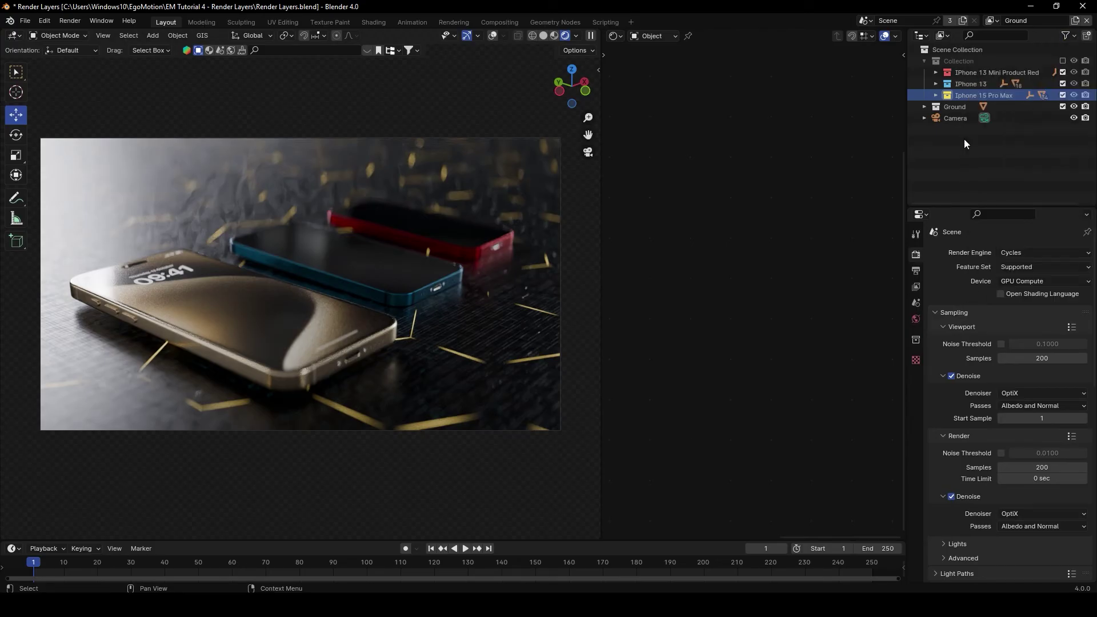
pyautogui.click(1068, 35)
pyautogui.click(1034, 72)
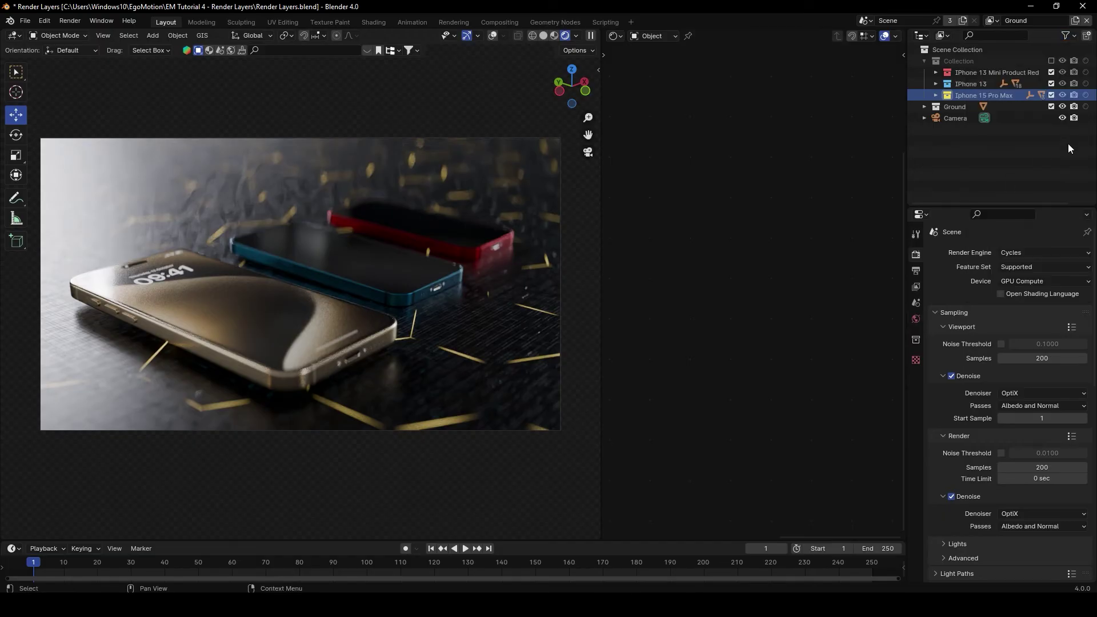
# Step: Set all three iPhone collections as Holdout in the Ground view layer
pyautogui.click(1085, 96)
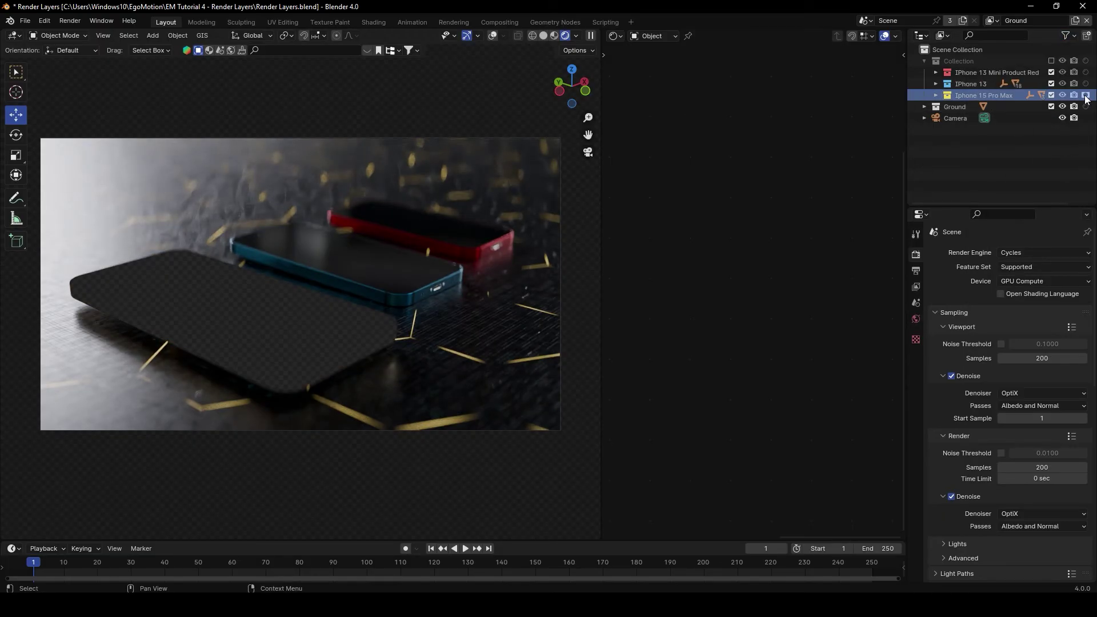
pyautogui.click(1085, 84)
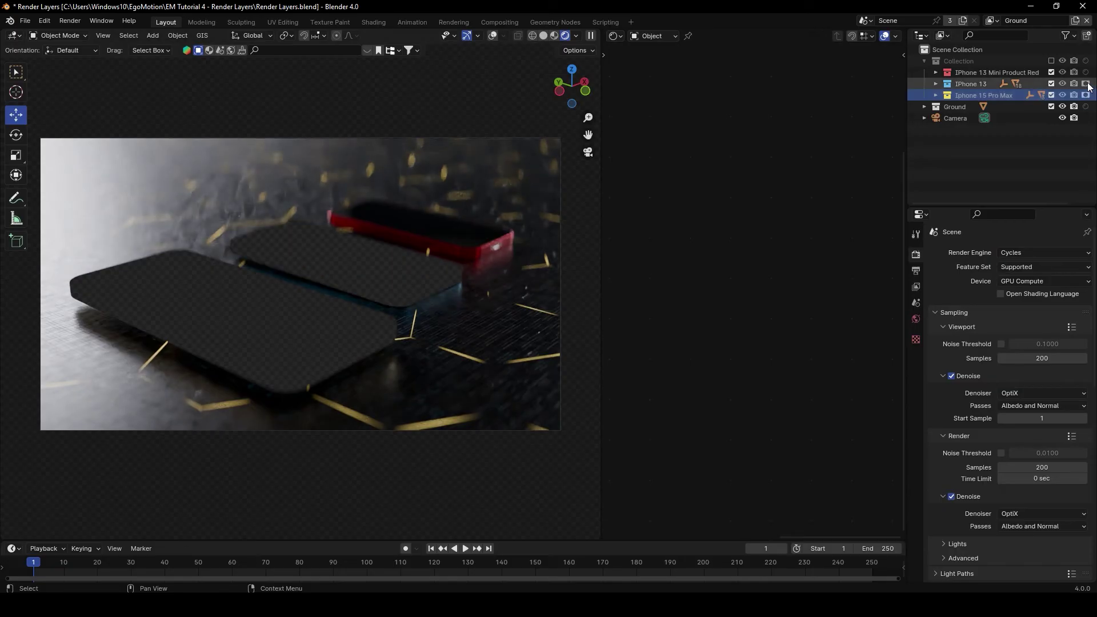
pyautogui.click(1086, 73)
pyautogui.click(997, 76)
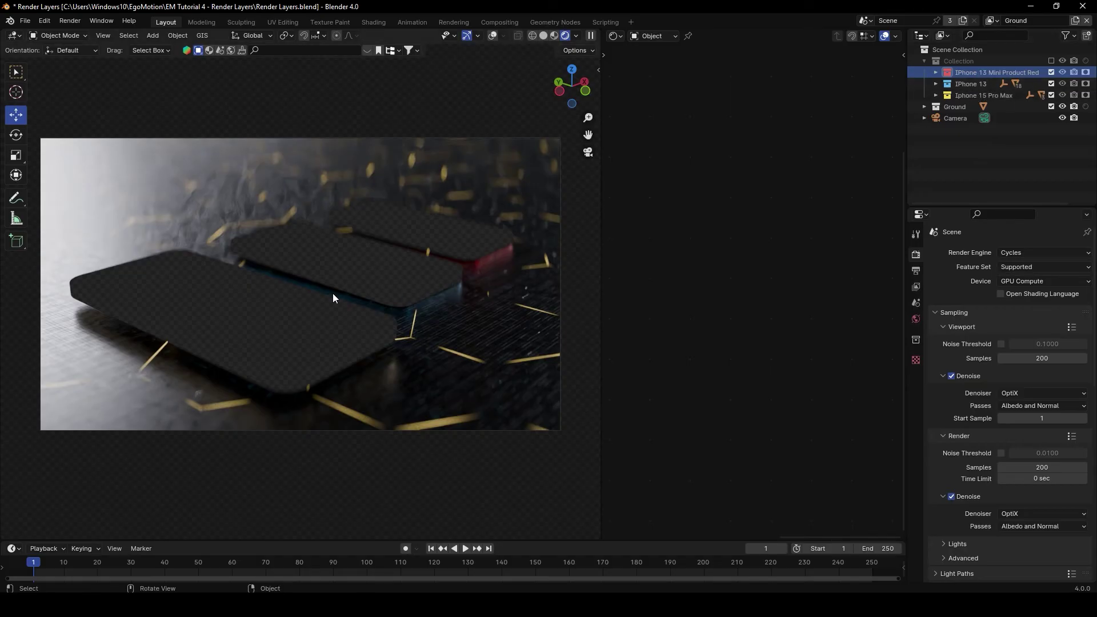
# Step: Examine the held-out phones and the ground around them in the rendered viewport
pyautogui.scroll(3, 332, 293)
pyautogui.scroll(-3, 217, 342)
pyautogui.click(934, 72)
pyautogui.click(1002, 84)
pyautogui.scroll(3, 406, 249)
pyautogui.scroll(-3, 407, 253)
pyautogui.scroll(3, 406, 254)
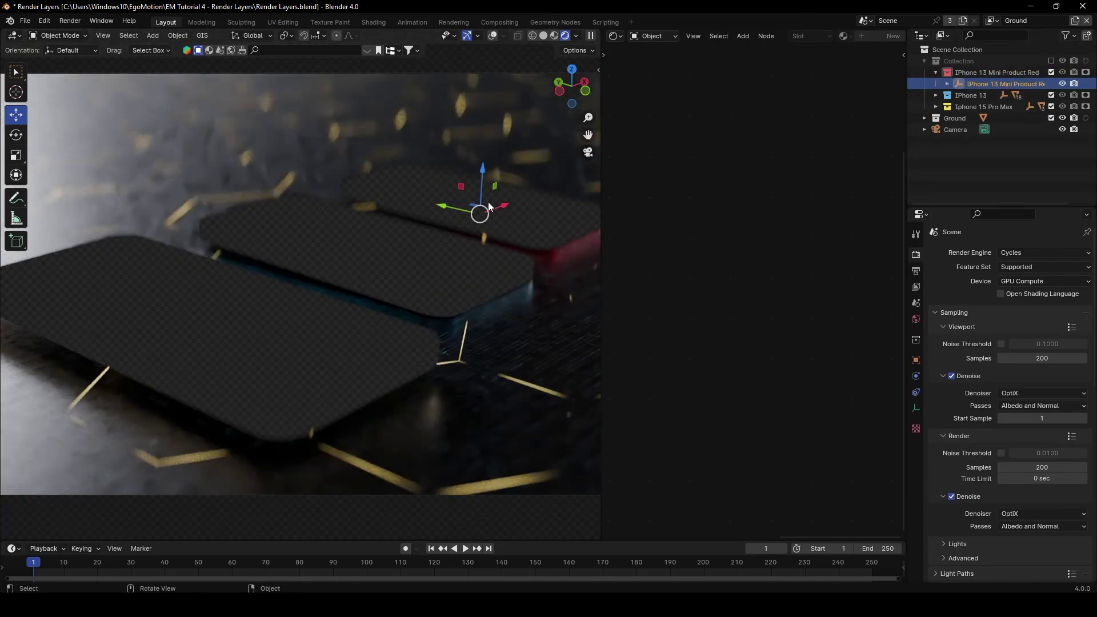
pyautogui.hotkey('alt', 'a')
pyautogui.scroll(-2, 375, 221)
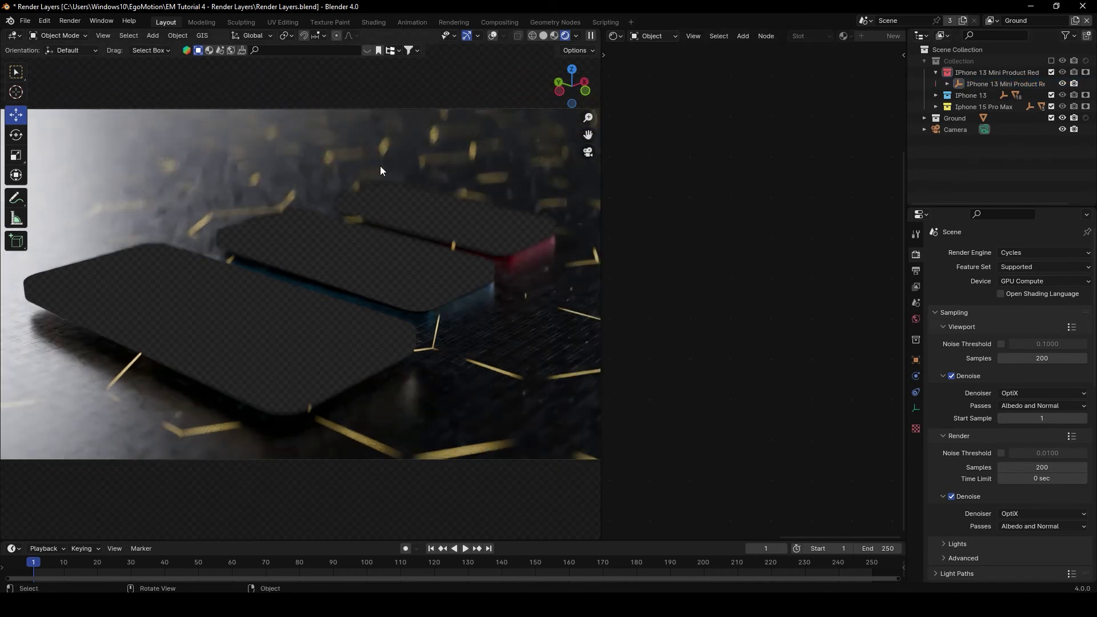
# Step: In the compositor, add a Render Layers node below the Red Iphone one and set its layer to Ground
pyautogui.click(495, 23)
pyautogui.scroll(2, 355, 285)
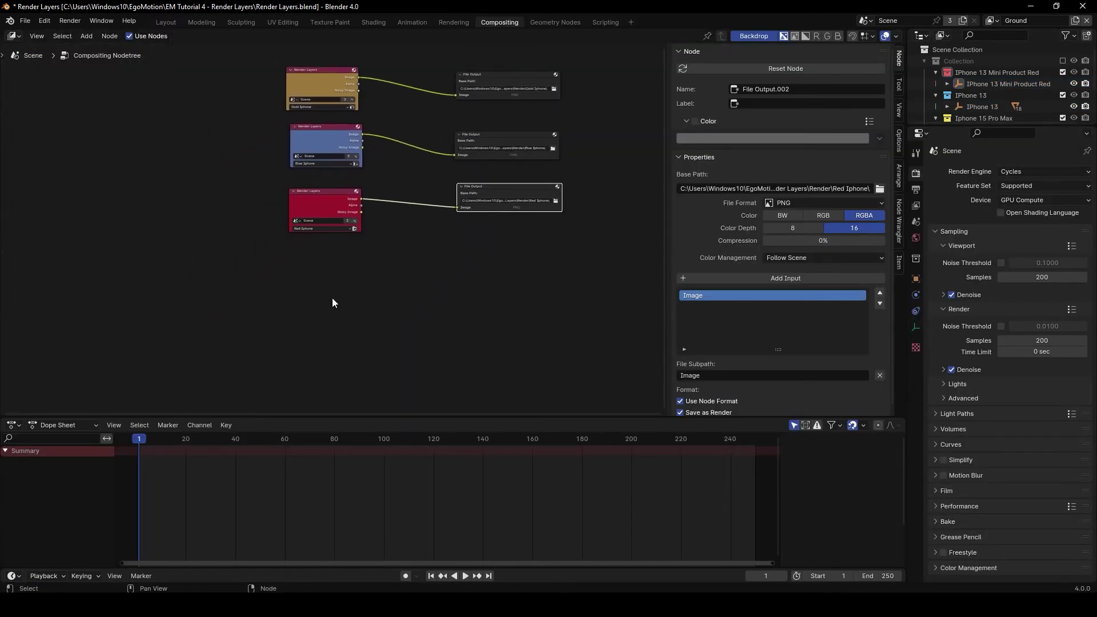
pyautogui.hotkey('shift', 'a')
pyautogui.click(330, 287)
pyautogui.write('rend')
pyautogui.click(365, 303)
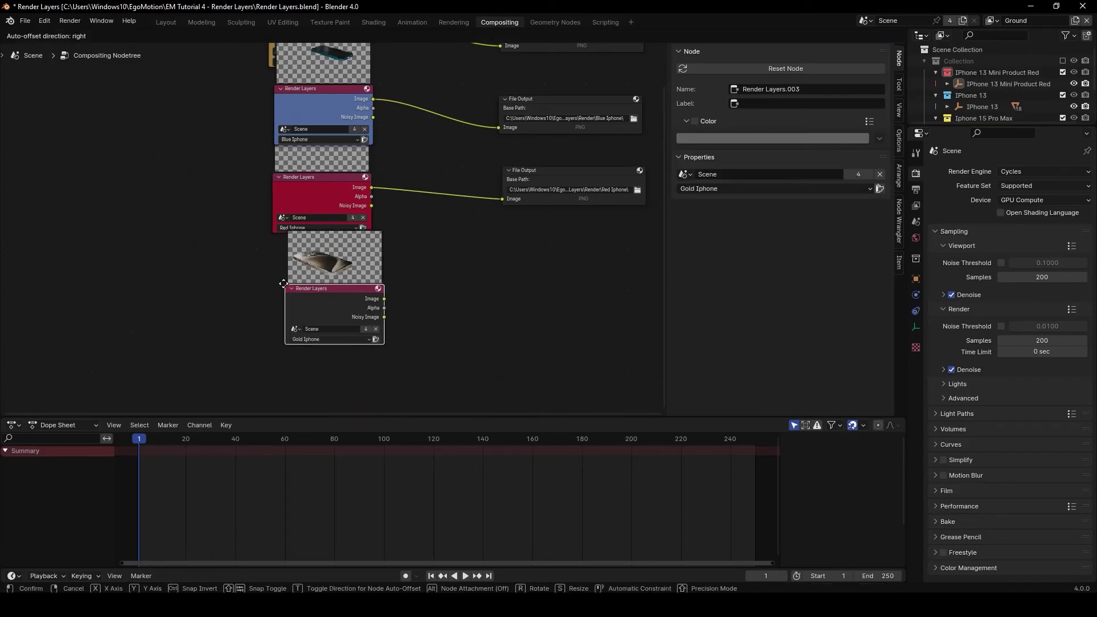
pyautogui.click(293, 351)
pyautogui.click(299, 365)
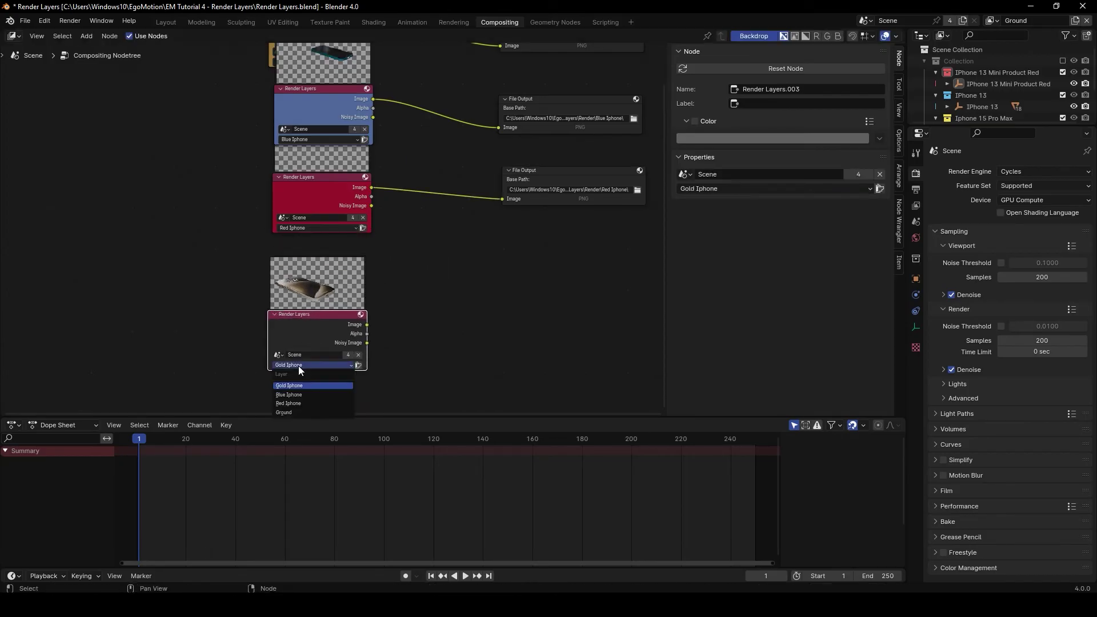
pyautogui.click(296, 412)
# Step: Add a File Output node and connect the Ground Render Layers Image output to it
pyautogui.hotkey('shift', 'a')
pyautogui.click(436, 281)
pyautogui.write('file')
pyautogui.click(478, 302)
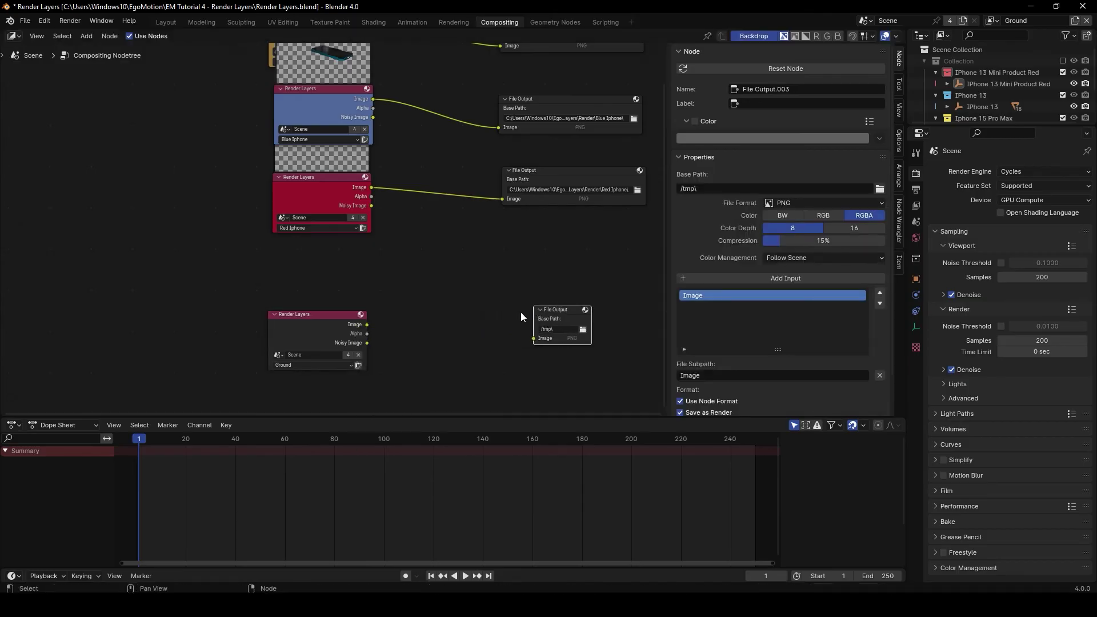
pyautogui.moveTo(367, 325); pyautogui.dragTo(534, 338)
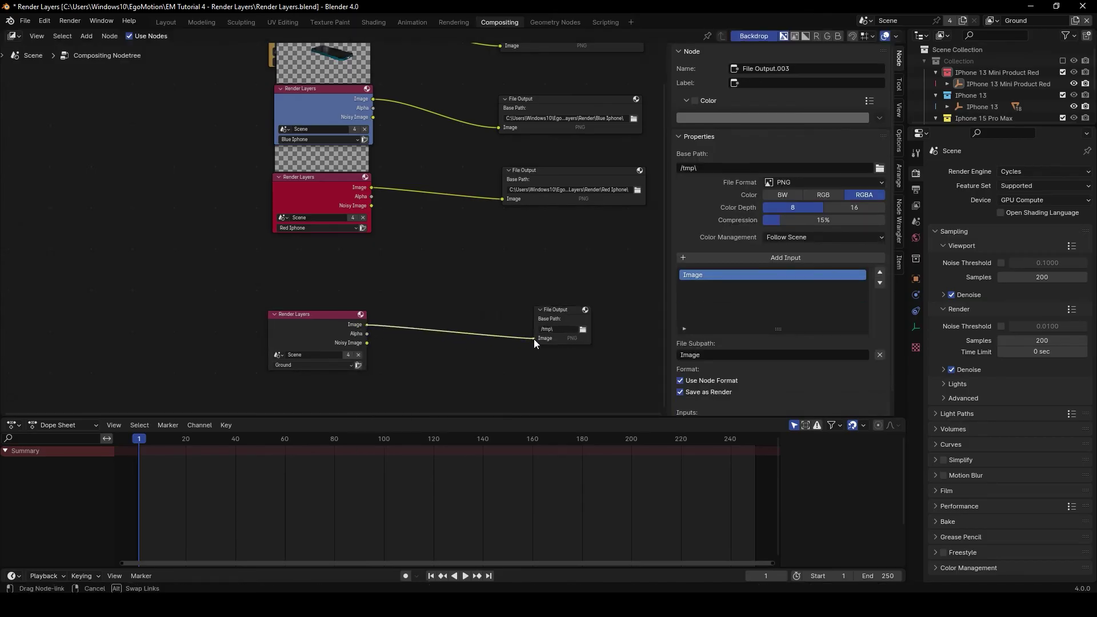
# Step: Create a folder named Ground inside the Render folder and set it as the new File Output node's base path
pyautogui.click(583, 329)
pyautogui.click(300, 462)
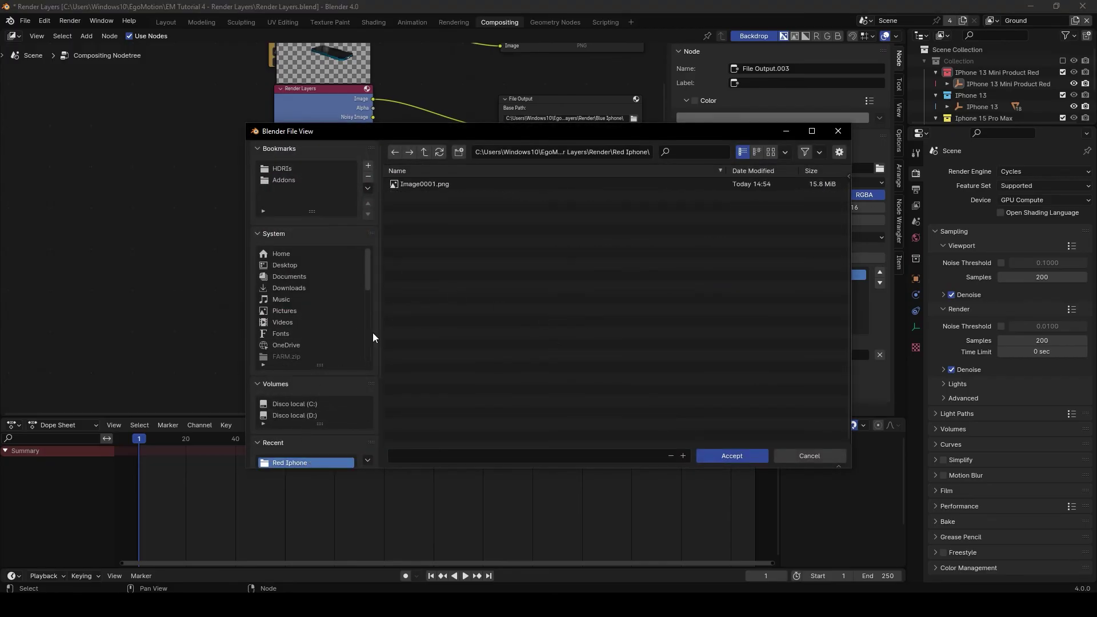
pyautogui.click(424, 152)
pyautogui.click(459, 152)
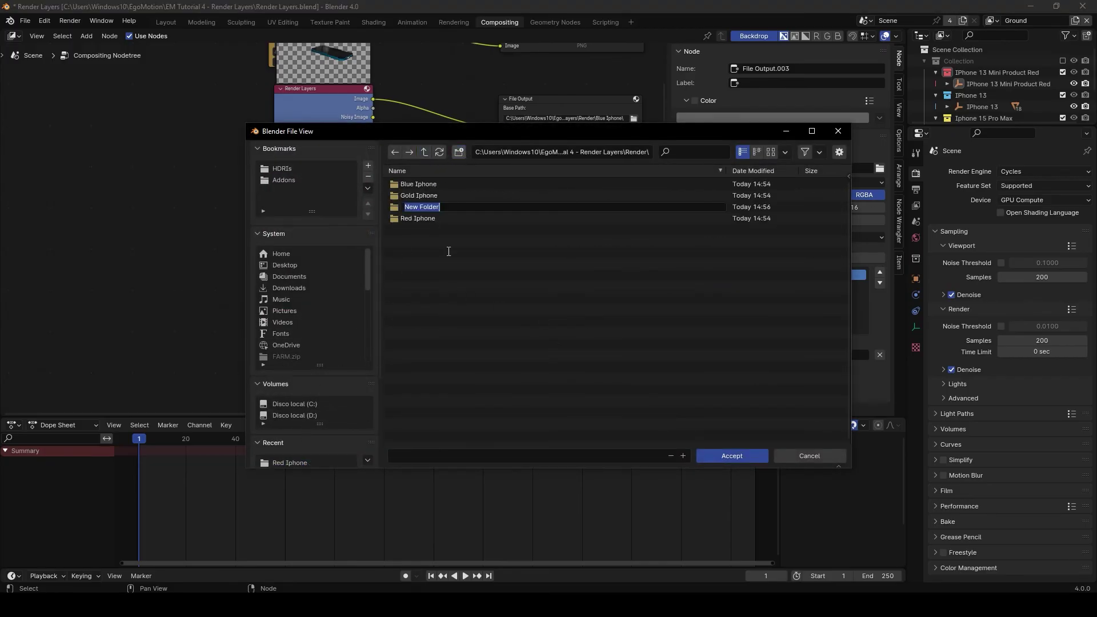
pyautogui.write('Ground')
pyautogui.press('Return')
pyautogui.doubleClick(424, 207)
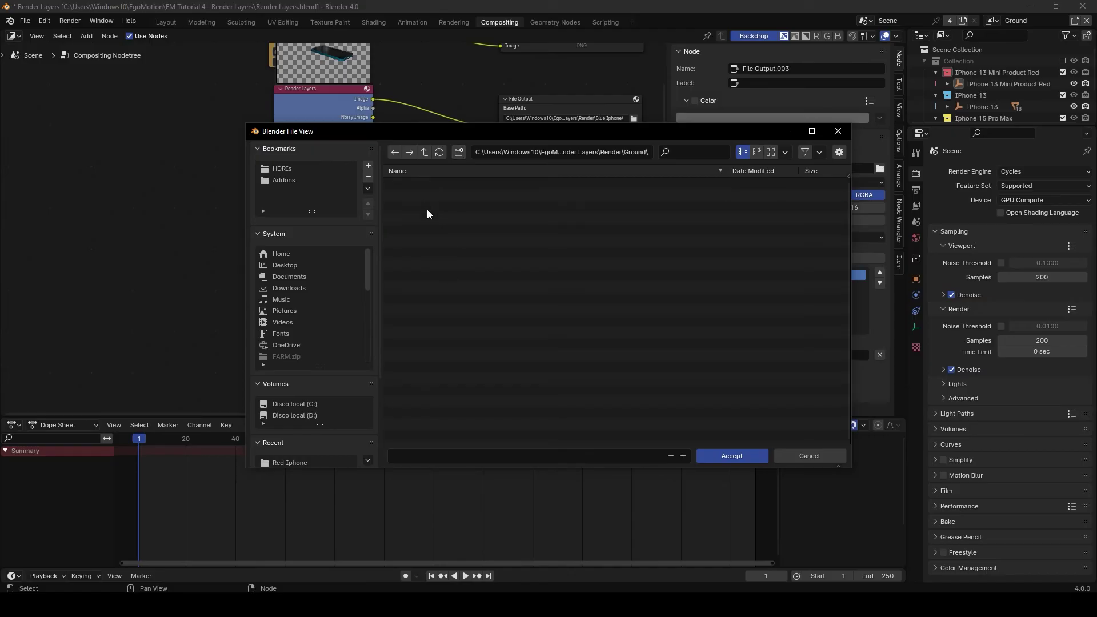
pyautogui.click(726, 454)
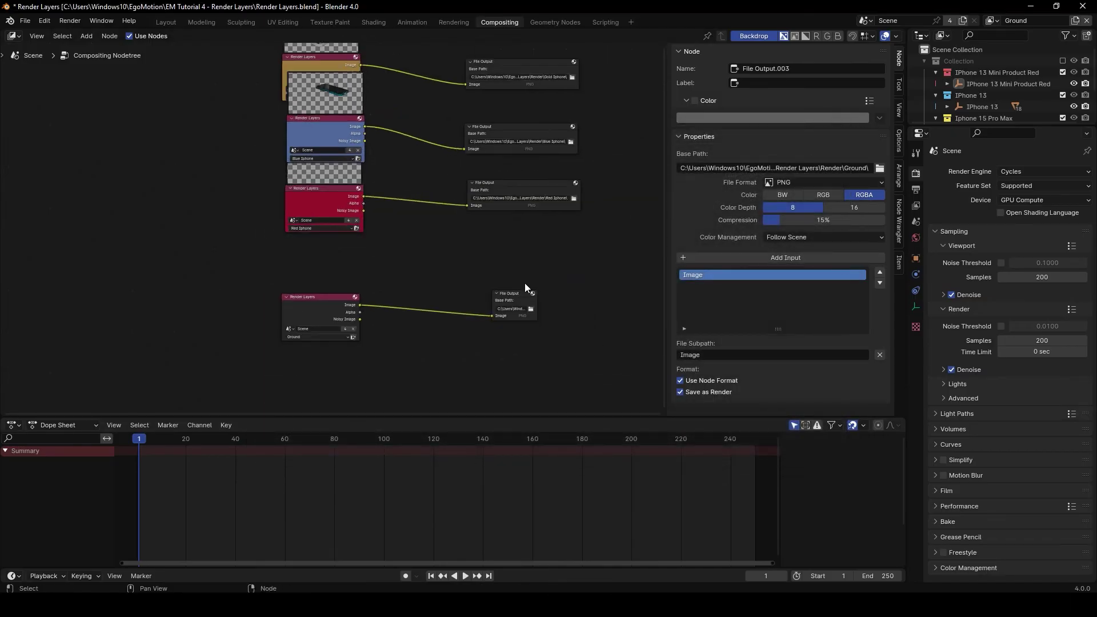
# Step: Move the Ground node pair closer below the Red Iphone nodes and render the image from the Layout workspace
pyautogui.moveTo(360, 312); pyautogui.dragTo(537, 263)
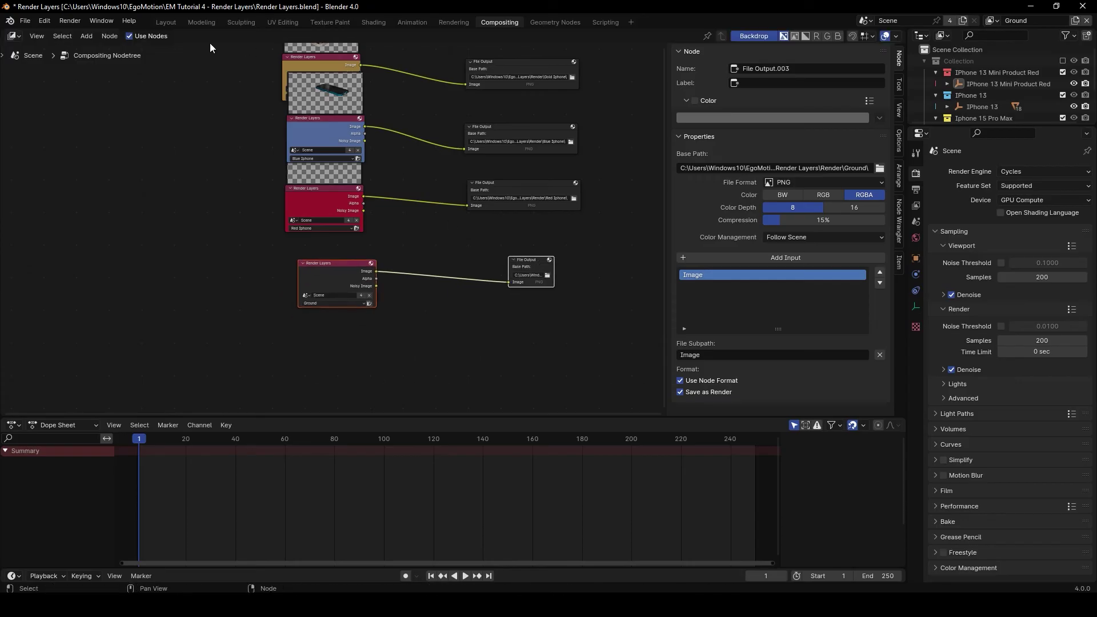
pyautogui.click(171, 22)
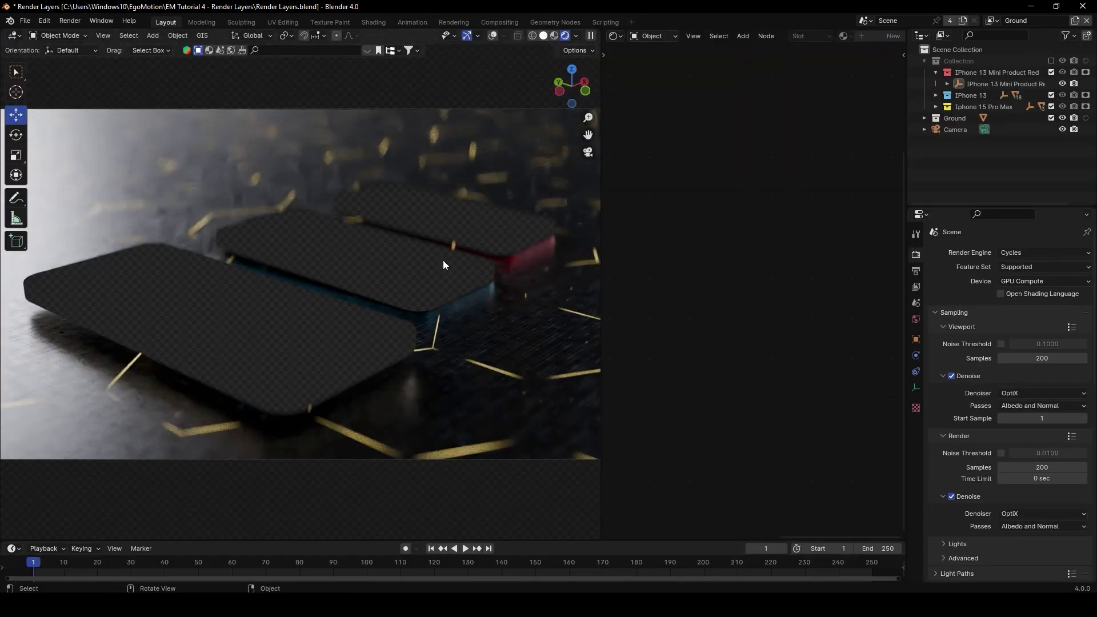
pyautogui.press('F12')
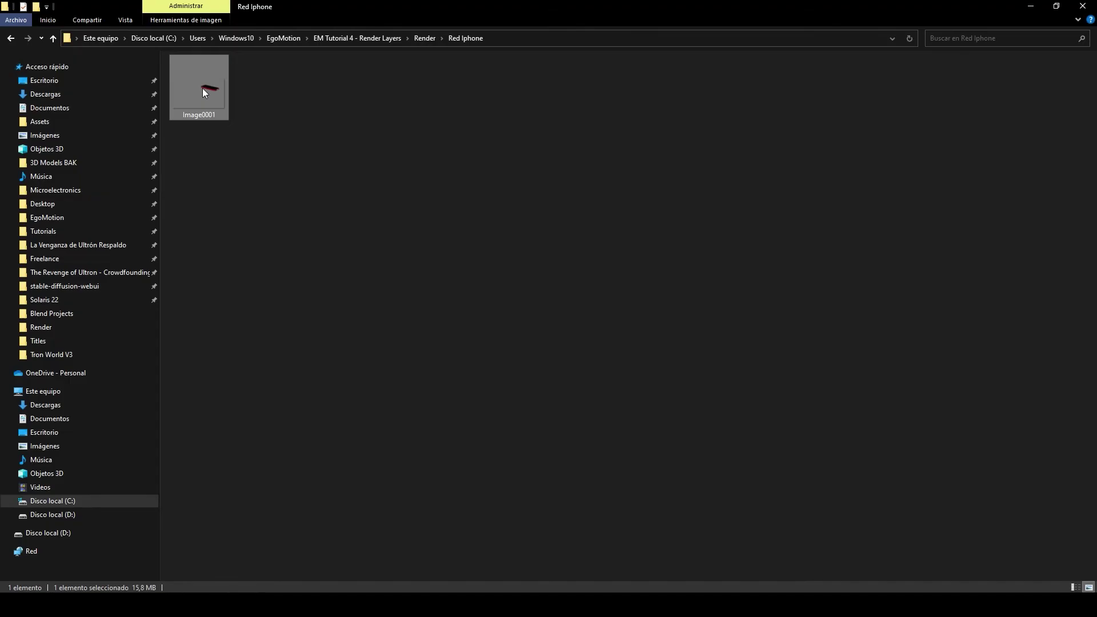
# Step: In File Explorer, view the rendered images in the Red Iphone and Gold Iphone folders
pyautogui.doubleClick(203, 91)
pyautogui.click(1084, 7)
pyautogui.click(423, 39)
pyautogui.doubleClick(210, 89)
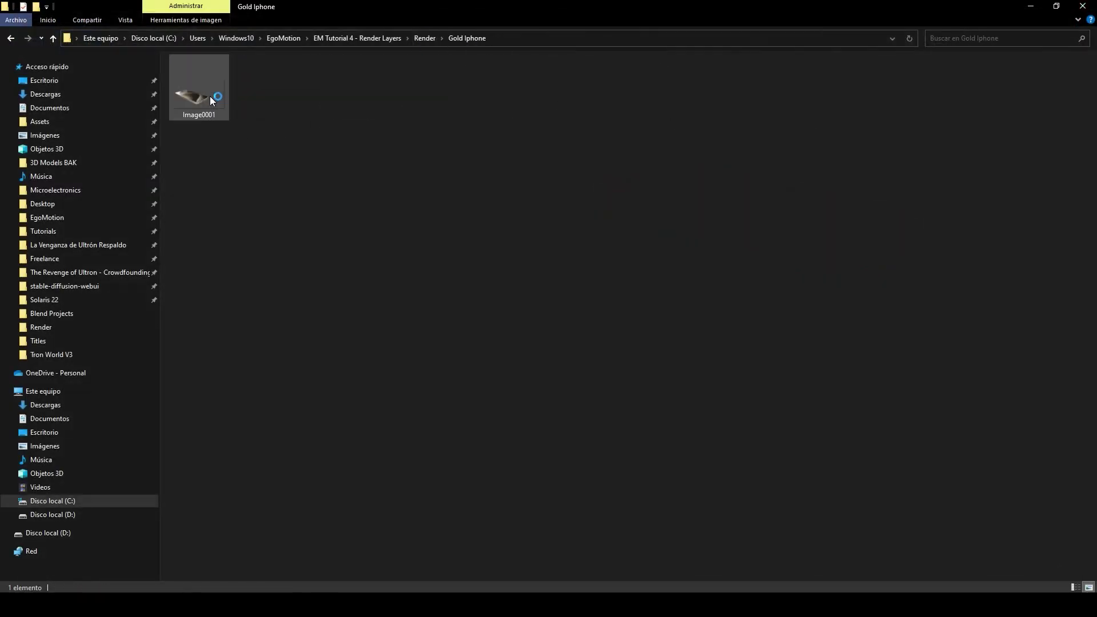
pyautogui.doubleClick(201, 94)
pyautogui.click(1084, 7)
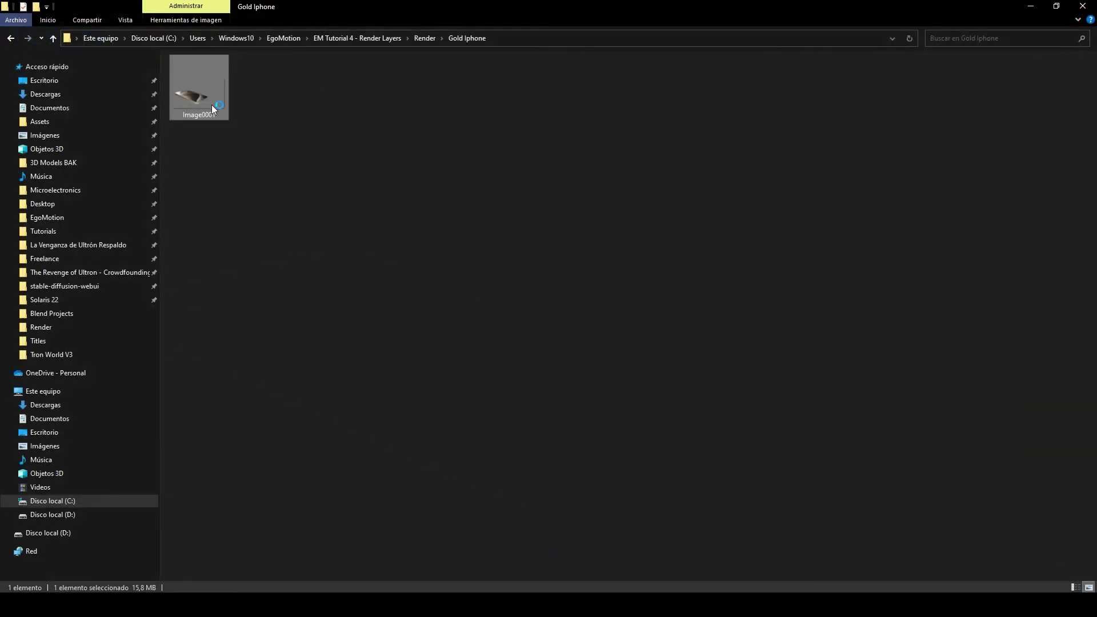
# Step: View the rendered image in the Ground folder
pyautogui.click(10, 38)
pyautogui.doubleClick(186, 86)
pyautogui.doubleClick(211, 101)
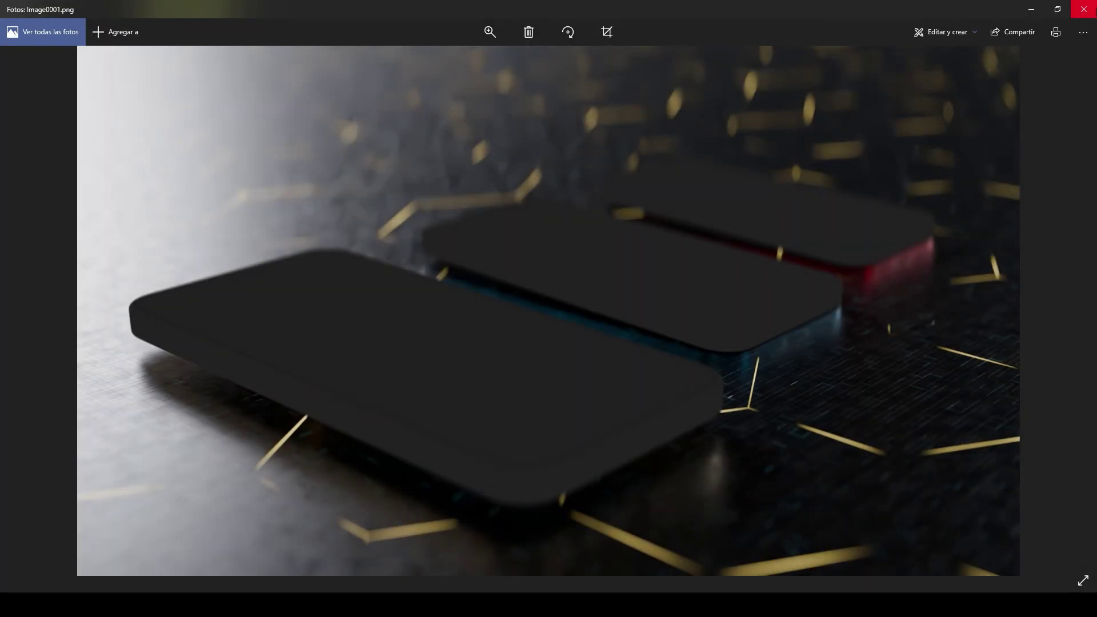
pyautogui.click(1083, 10)
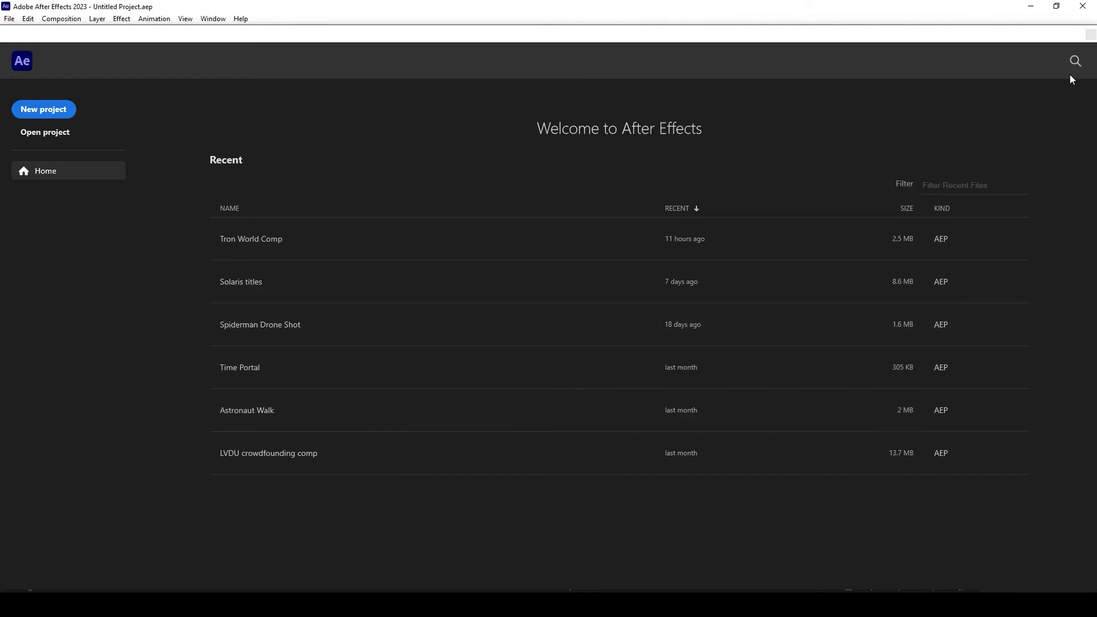
# Step: In After Effects, import the four view layer folders from the Render folder into the project
pyautogui.click(1071, 67)
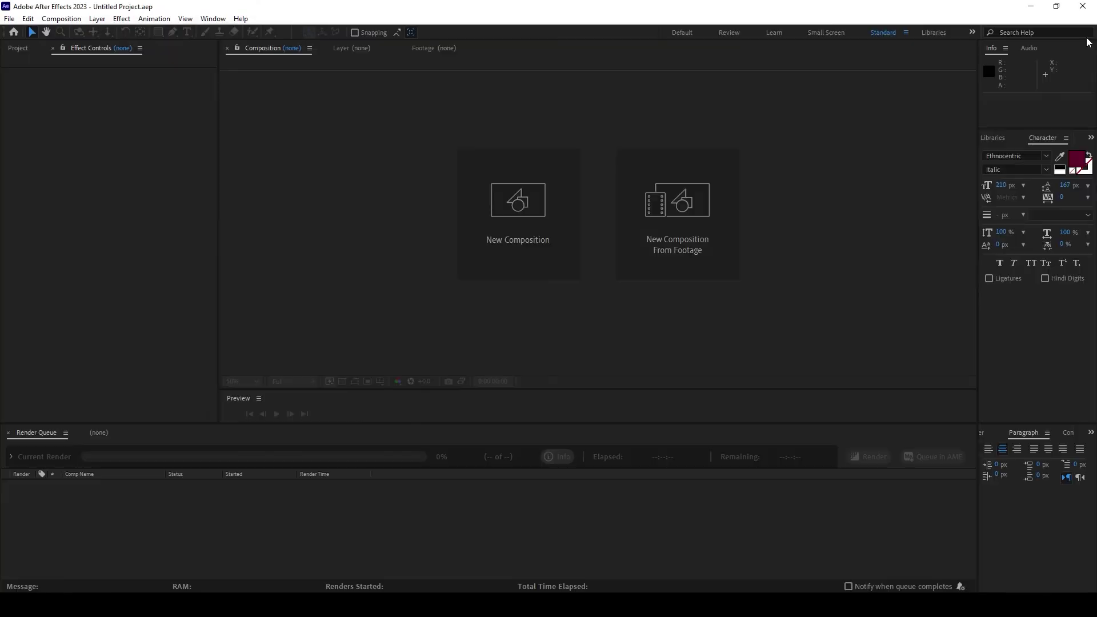
pyautogui.click(16, 48)
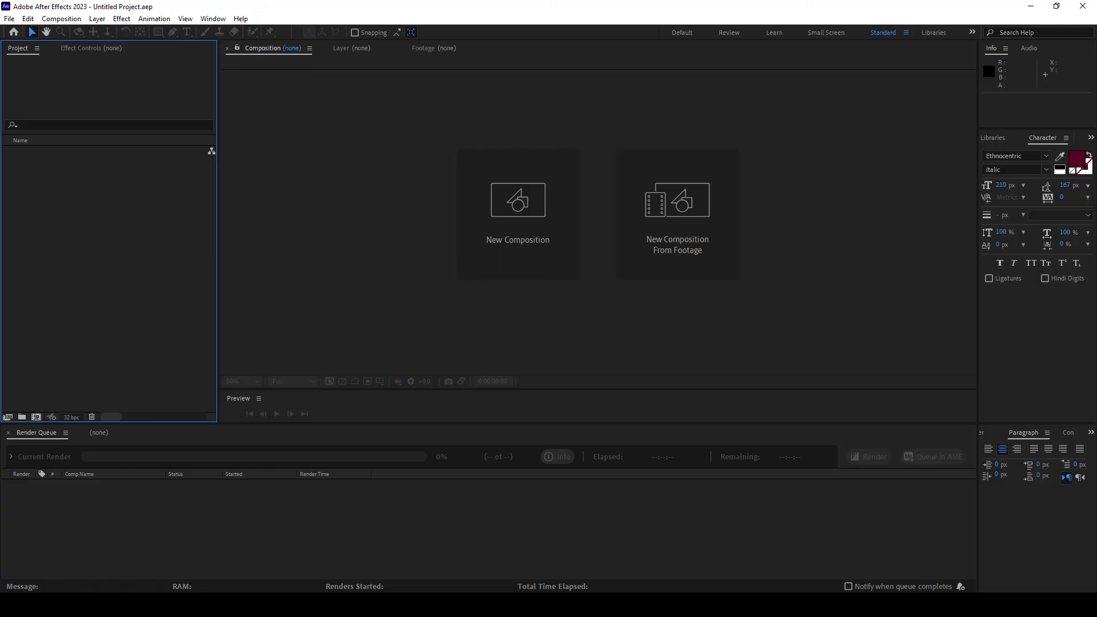
pyautogui.hotkey('alt', 'Tab')
pyautogui.click(425, 38)
pyautogui.moveTo(330, 197); pyautogui.dragTo(273, 66)
pyautogui.press('super+Down')
pyautogui.moveTo(371, 167); pyautogui.dragTo(106, 204)
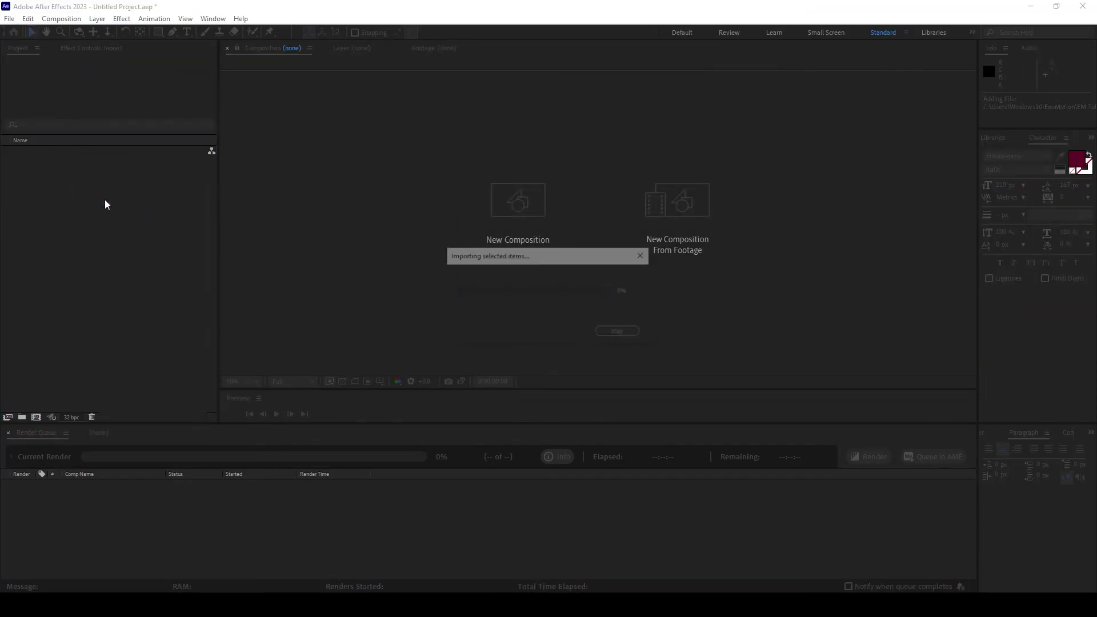
pyautogui.click(112, 248)
# Step: Preview the imported sequences to identify each layer and create a new composition from the Ground sequence
pyautogui.click(67, 187)
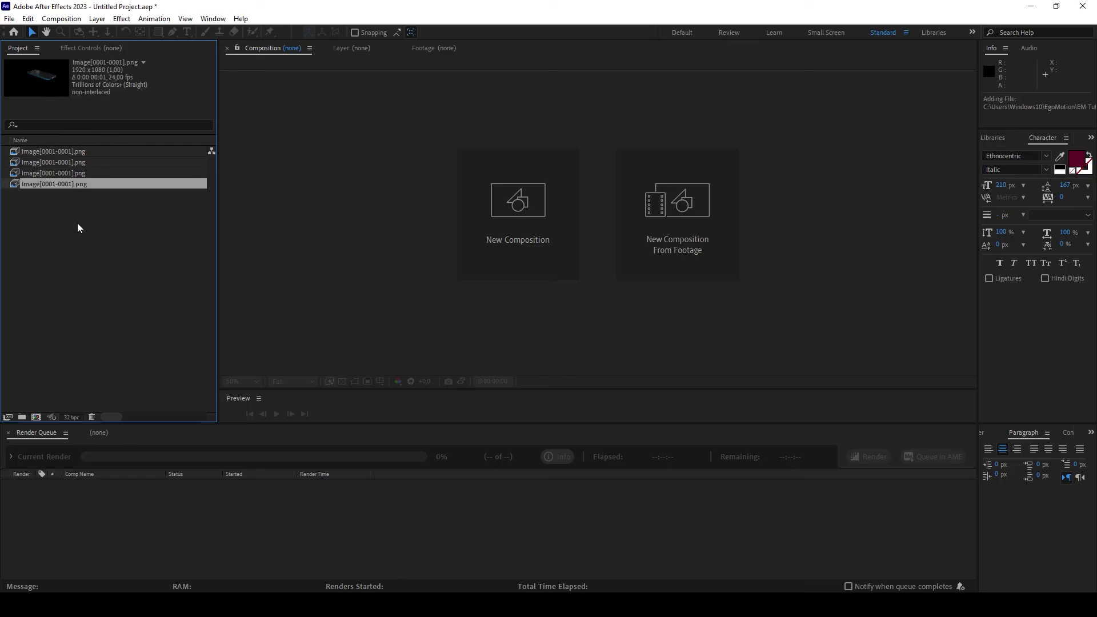
pyautogui.click(62, 172)
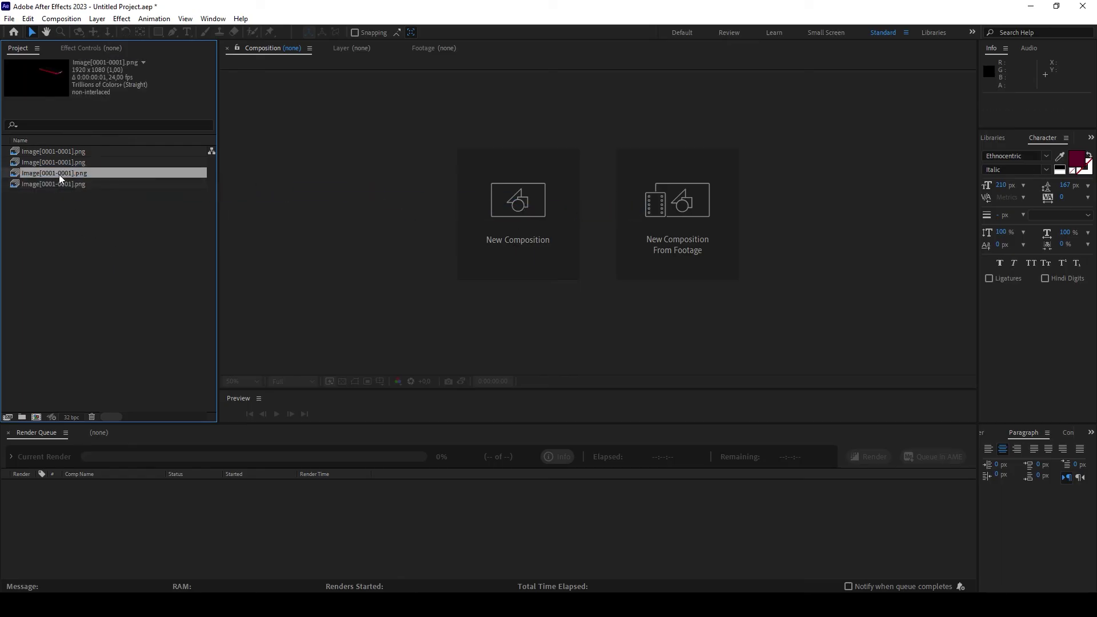
pyautogui.click(62, 186)
pyautogui.click(62, 173)
pyautogui.click(58, 163)
pyautogui.click(60, 152)
pyautogui.click(63, 162)
pyautogui.moveTo(50, 167); pyautogui.dragTo(502, 216)
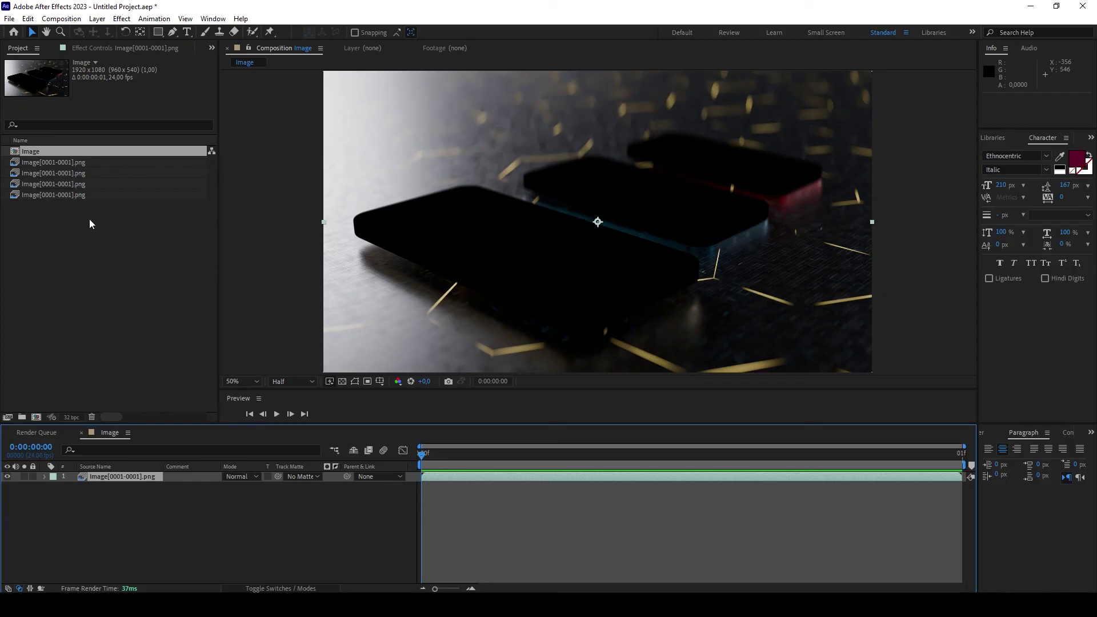
# Step: Add the gold, blue and red iPhone sequences to the composition above the Ground layer
pyautogui.click(75, 165)
pyautogui.click(72, 174)
pyautogui.click(72, 183)
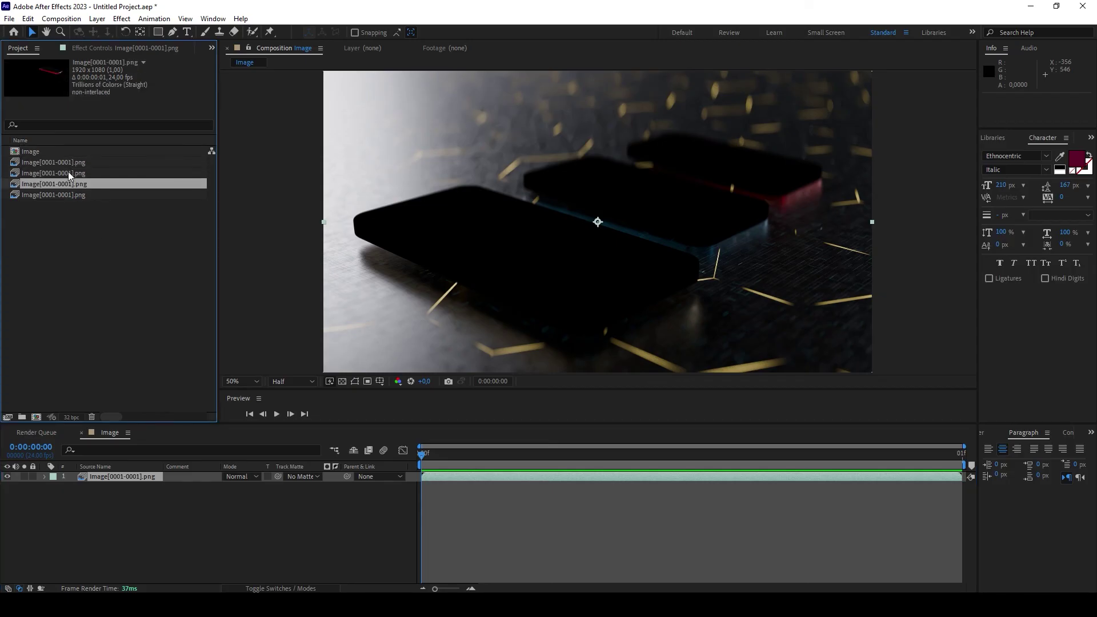
pyautogui.keyDown('ctrl'); pyautogui.click(66, 163); pyautogui.keyUp('ctrl')
pyautogui.keyDown('ctrl'); pyautogui.click(74, 195); pyautogui.keyUp('ctrl')
pyautogui.moveTo(68, 166); pyautogui.dragTo(172, 490)
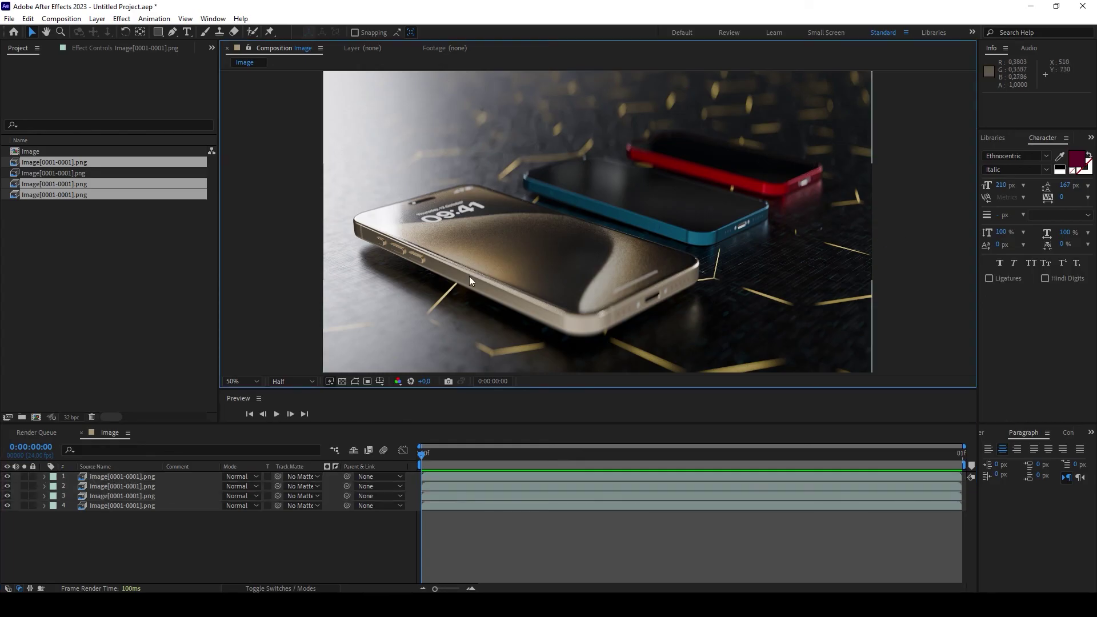
# Step: Toggle the top layer's visibility off and on to identify its iPhone and examine the edges of the phones up close
pyautogui.click(117, 476)
pyautogui.click(7, 476)
pyautogui.click(7, 476)
pyautogui.click(6, 477)
pyautogui.click(7, 477)
pyautogui.moveTo(635, 206); pyautogui.dragTo(580, 249, button='middle')
pyautogui.scroll(2, 581, 250)
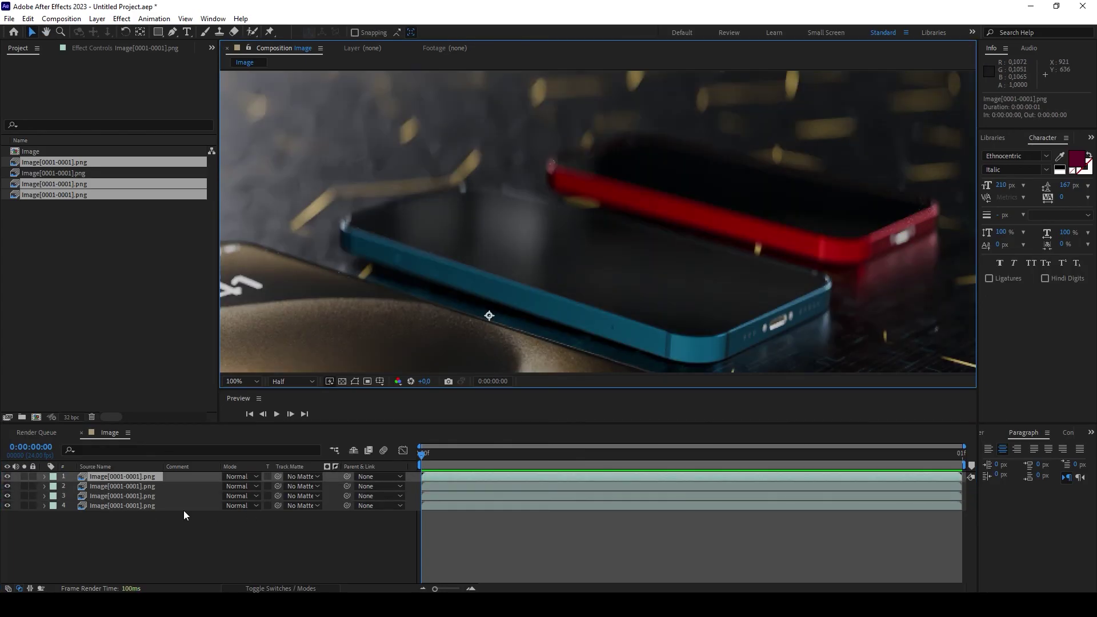
# Step: Turn on the composition's transparency grid and check the red iPhone layer hidden, shown and soloed
pyautogui.click(7, 476)
pyautogui.click(343, 381)
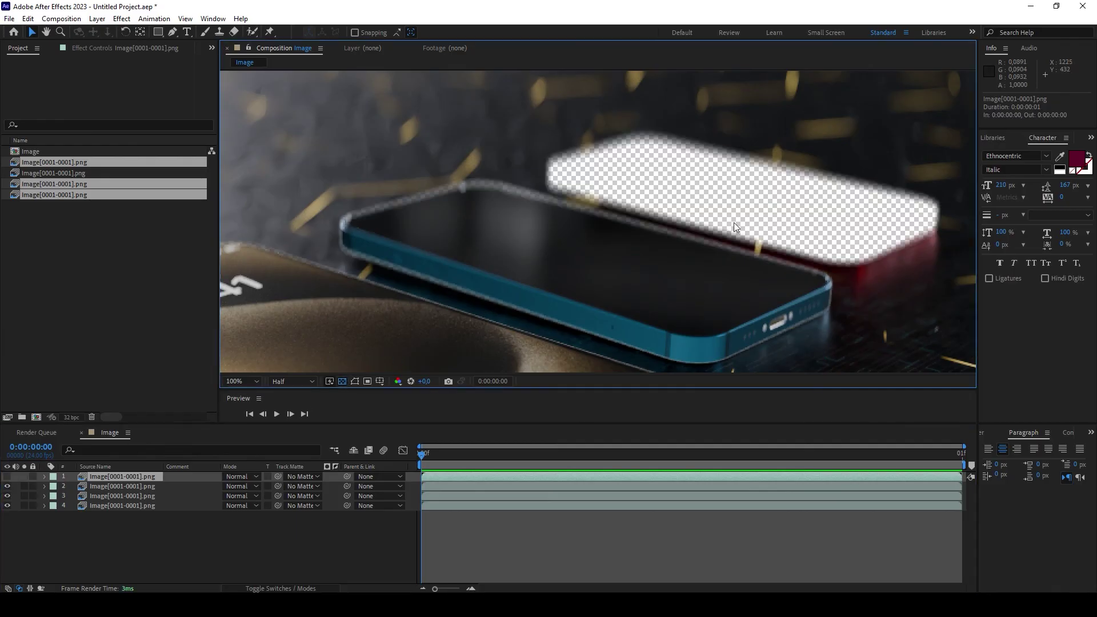
pyautogui.click(6, 477)
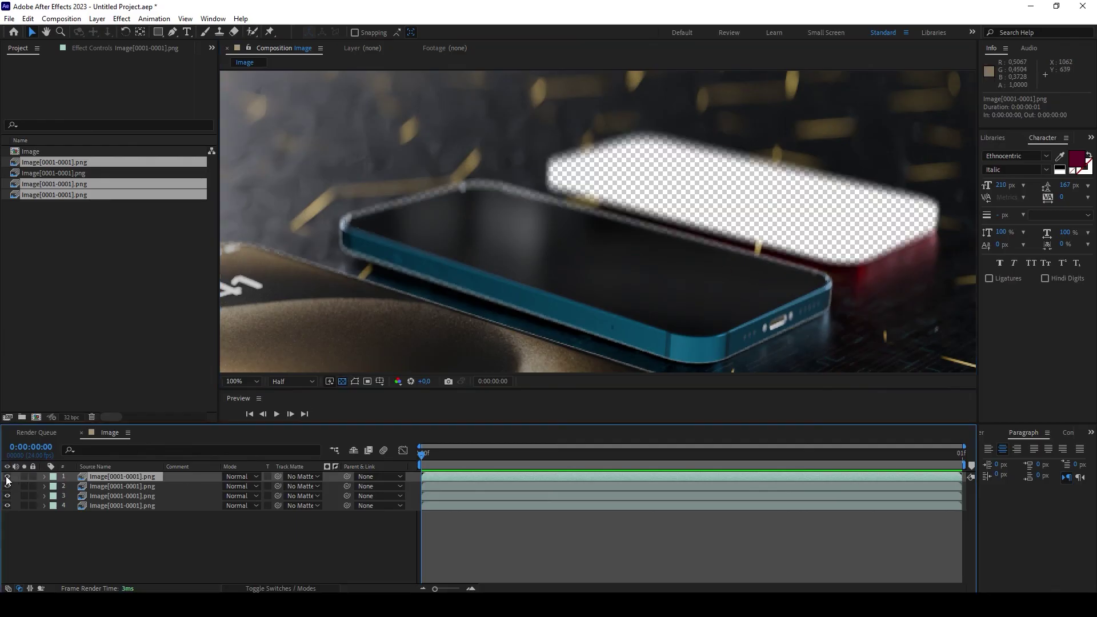
pyautogui.click(24, 477)
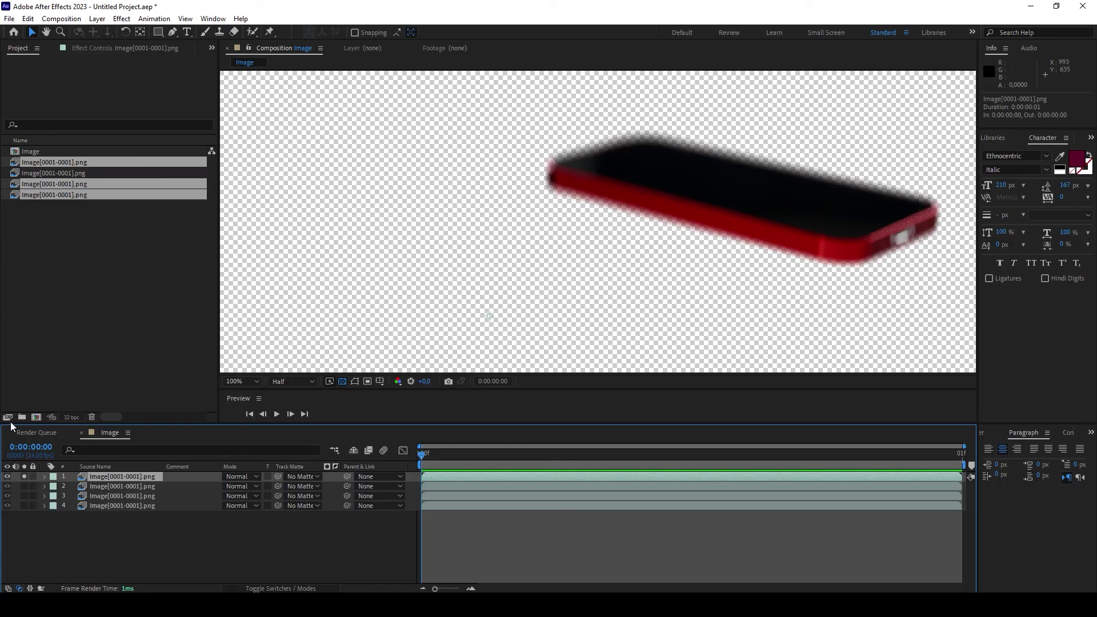
pyautogui.click(24, 476)
pyautogui.click(196, 554)
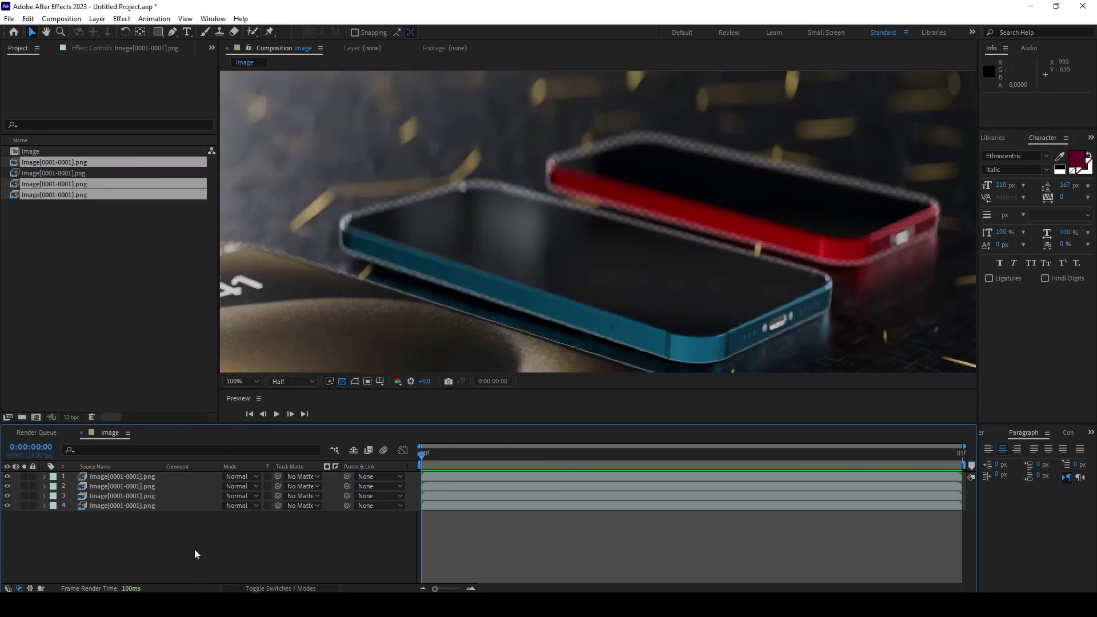
# Step: Create a black solid and place it beneath all image layers to fill the transparent edges around the iPhones
pyautogui.hotkey('ctrl', 'y')
pyautogui.click(308, 320)
pyautogui.click(198, 398)
pyautogui.click(282, 257)
pyautogui.click(354, 356)
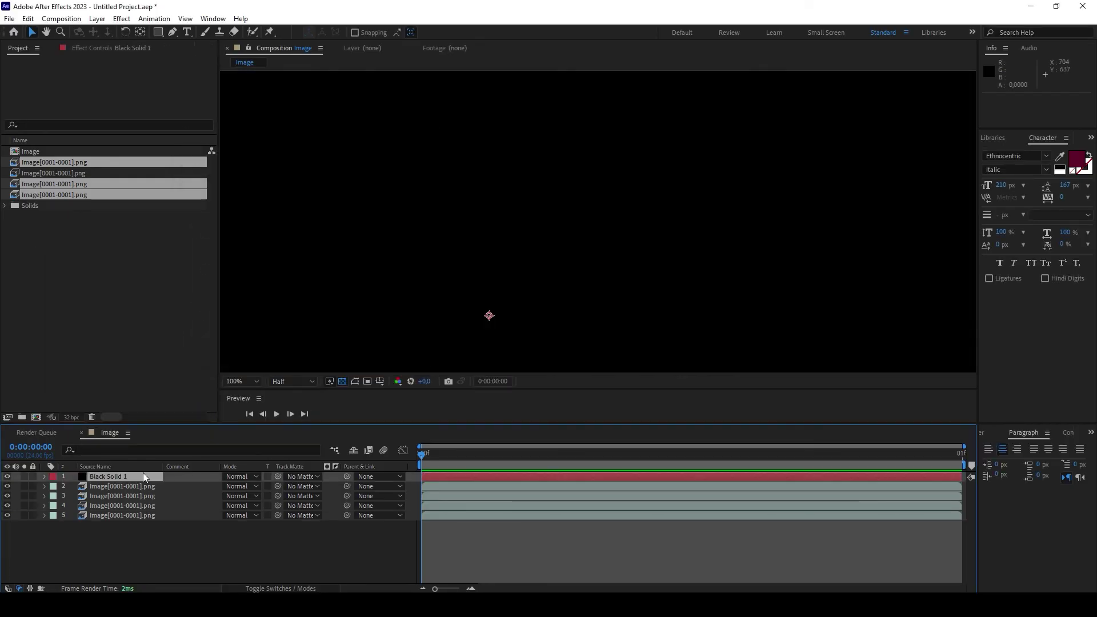
pyautogui.scroll(-2, 596, 204)
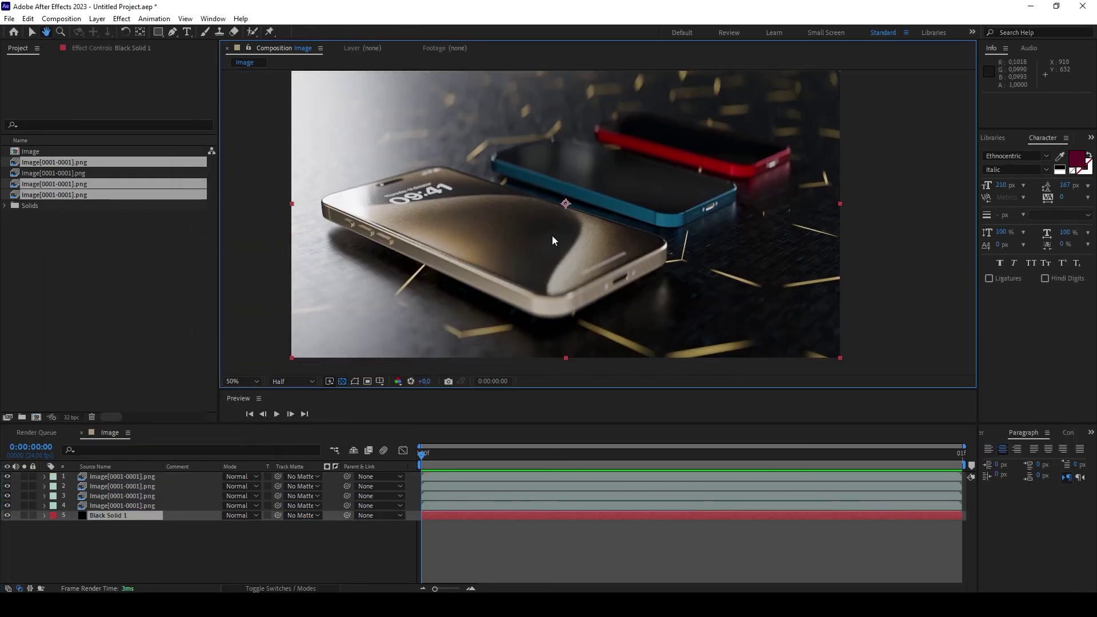
pyautogui.scroll(2, 550, 244)
pyautogui.scroll(-2, 550, 240)
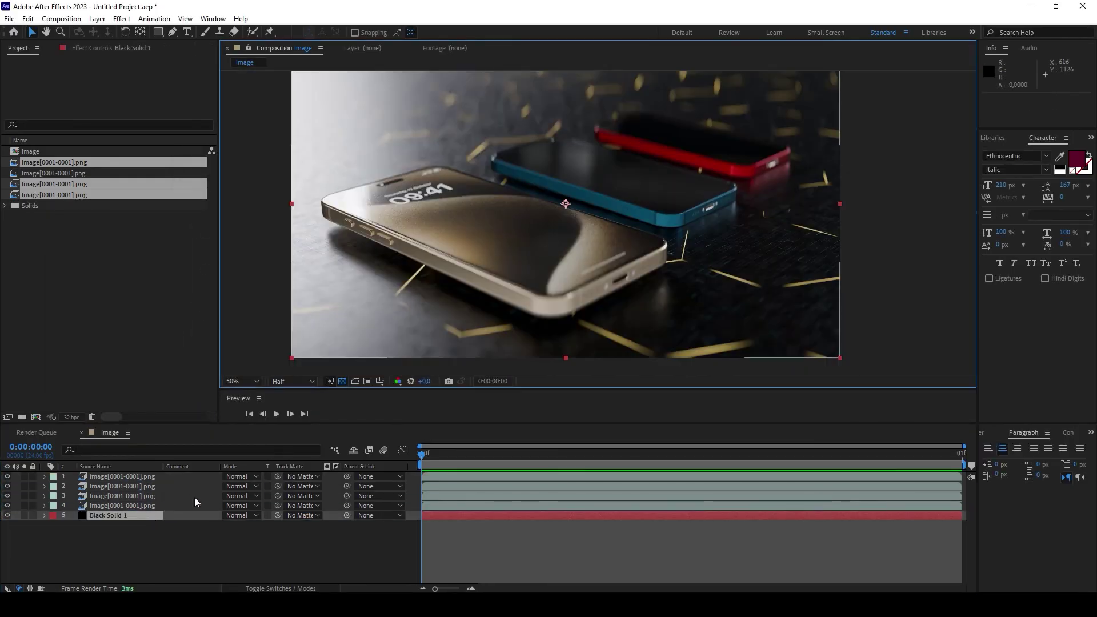
# Step: Try brightening the red iPhone layer with a raised Curves effect, and remove the effect
pyautogui.click(136, 479)
pyautogui.click(85, 50)
pyautogui.hotkey('ctrl', 'space')
pyautogui.write('cu')
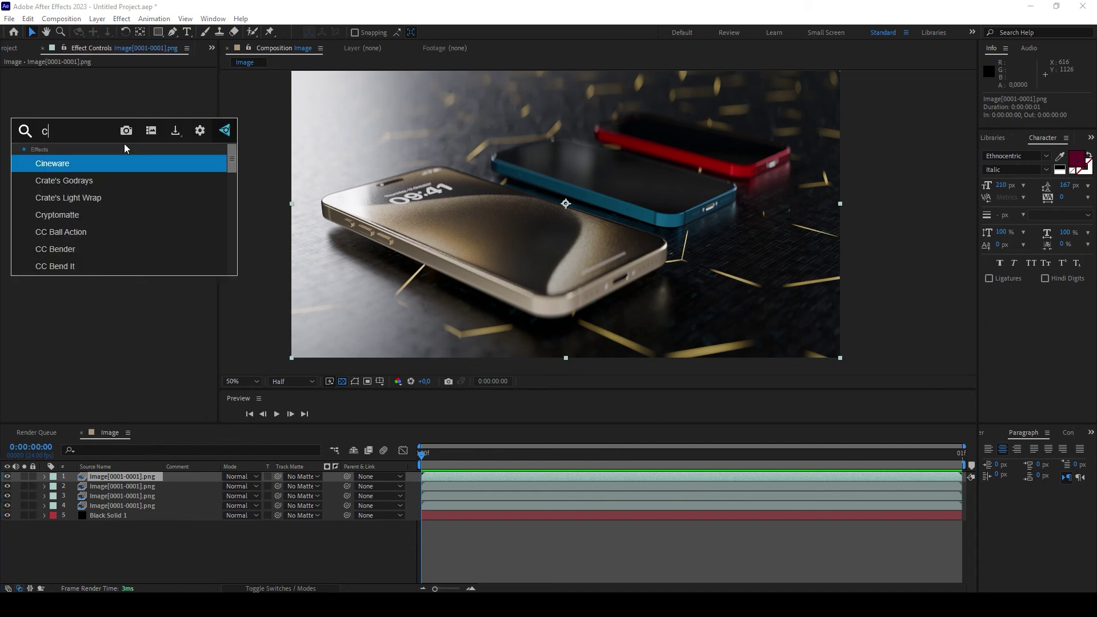
pyautogui.press('Return')
pyautogui.moveTo(122, 145); pyautogui.dragTo(100, 164)
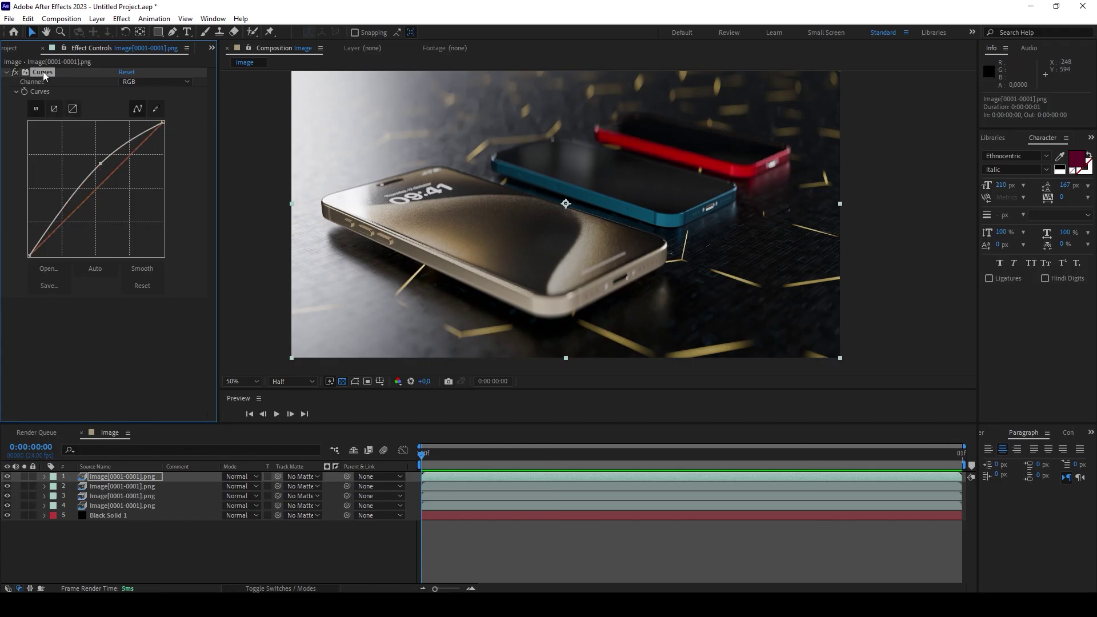
pyautogui.press('Delete')
# Step: Apply a Curves effect to the third image layer and raise its RGB curve slightly to brighten it
pyautogui.click(116, 496)
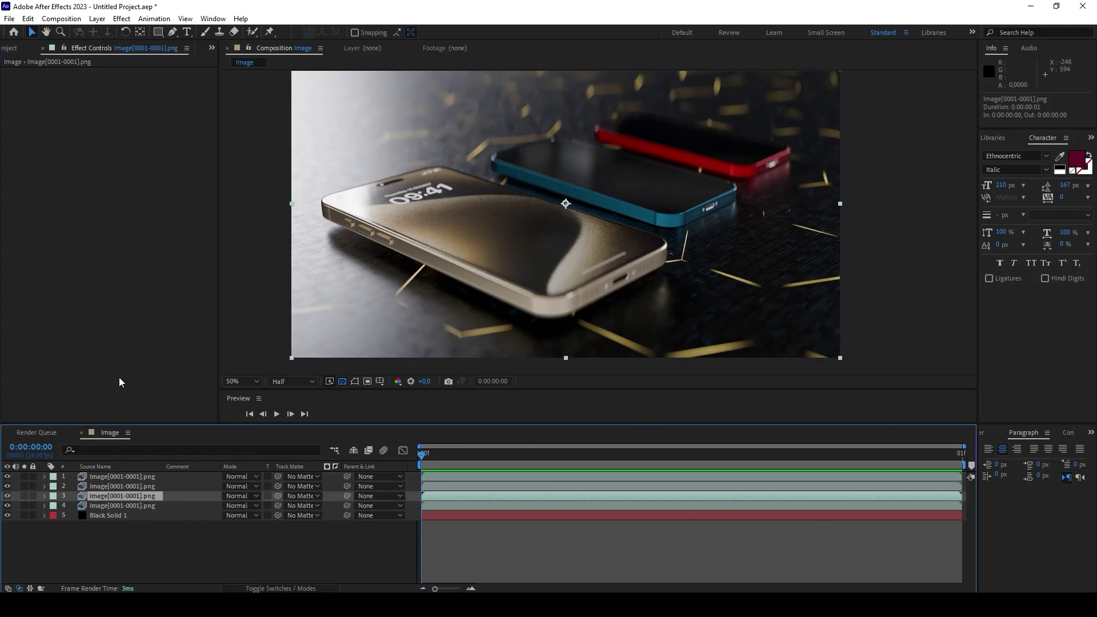
pyautogui.hotkey('ctrl', 'space')
pyautogui.write('cur')
pyautogui.press('Return')
pyautogui.moveTo(123, 161)
pyautogui.mouseDown()
pyautogui.moveTo(86, 146)
pyautogui.moveTo(135, 207)
pyautogui.moveTo(98, 165)
pyautogui.moveTo(145, 179)
pyautogui.moveTo(116, 157)
pyautogui.mouseUp()
pyautogui.click(890, 200)
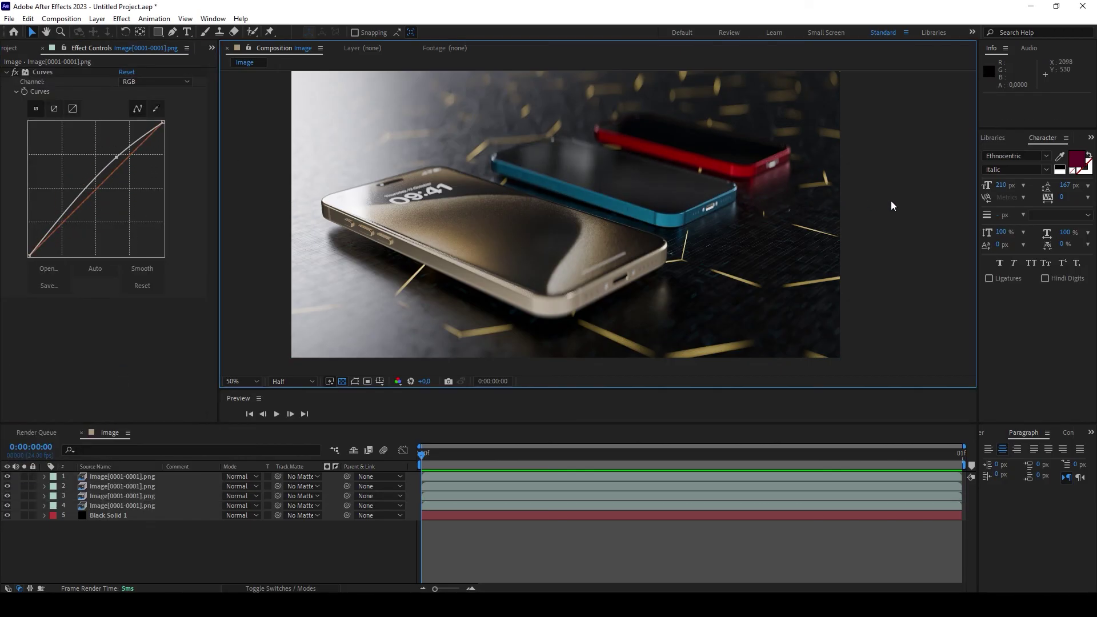